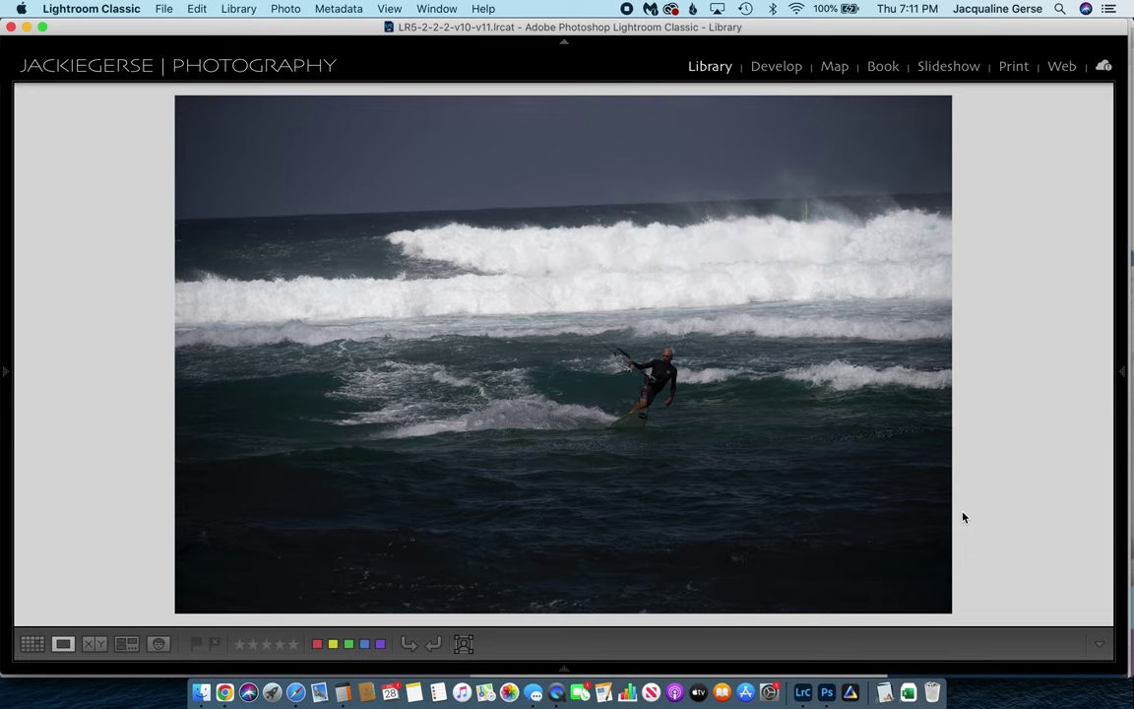
key(l)
Step: Switch the kitesurfer photo into Develop, briefly showing then hiding the left panel
click(787, 75)
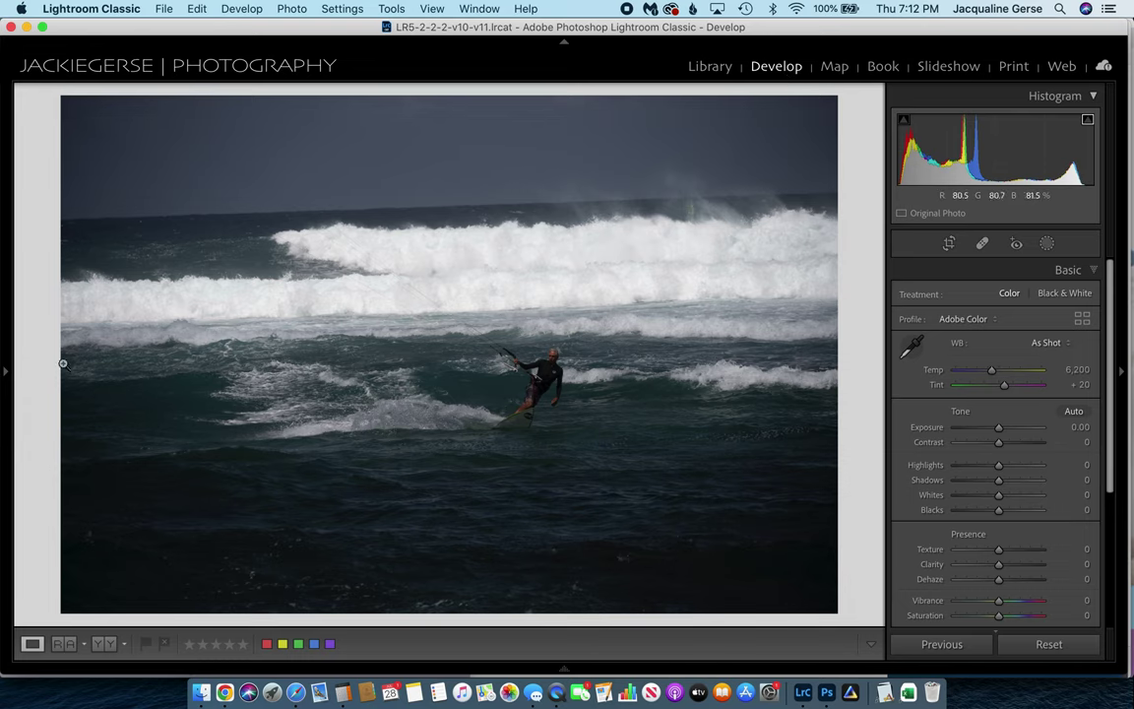
click(5, 371)
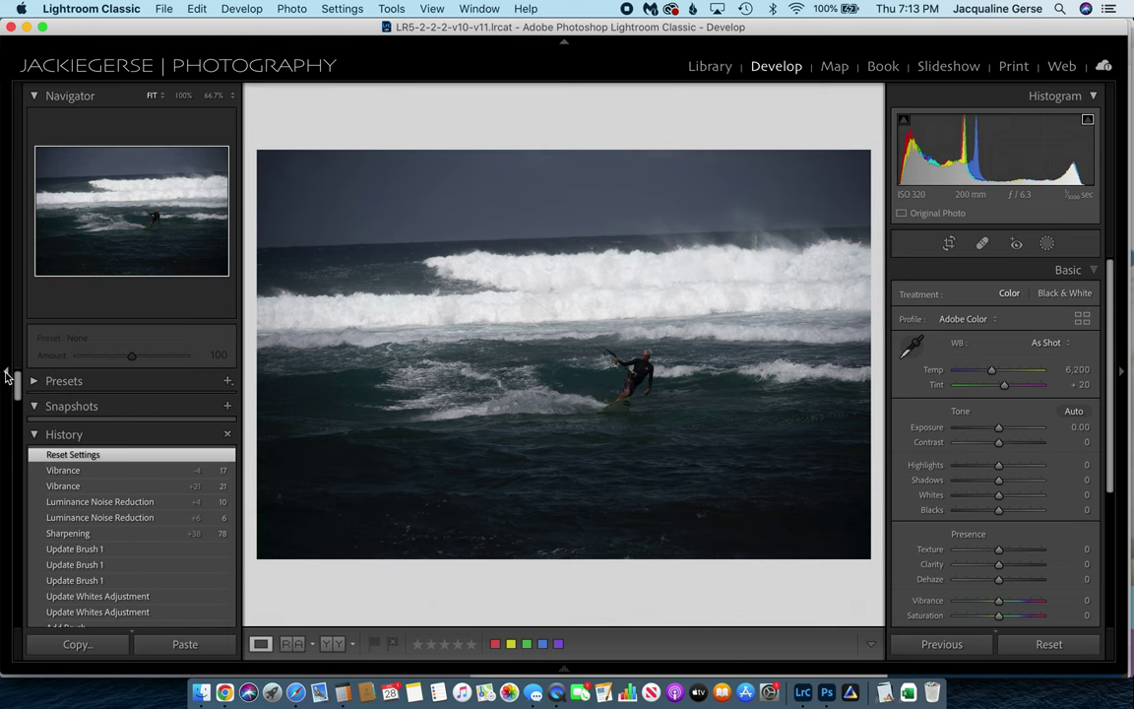
click(6, 374)
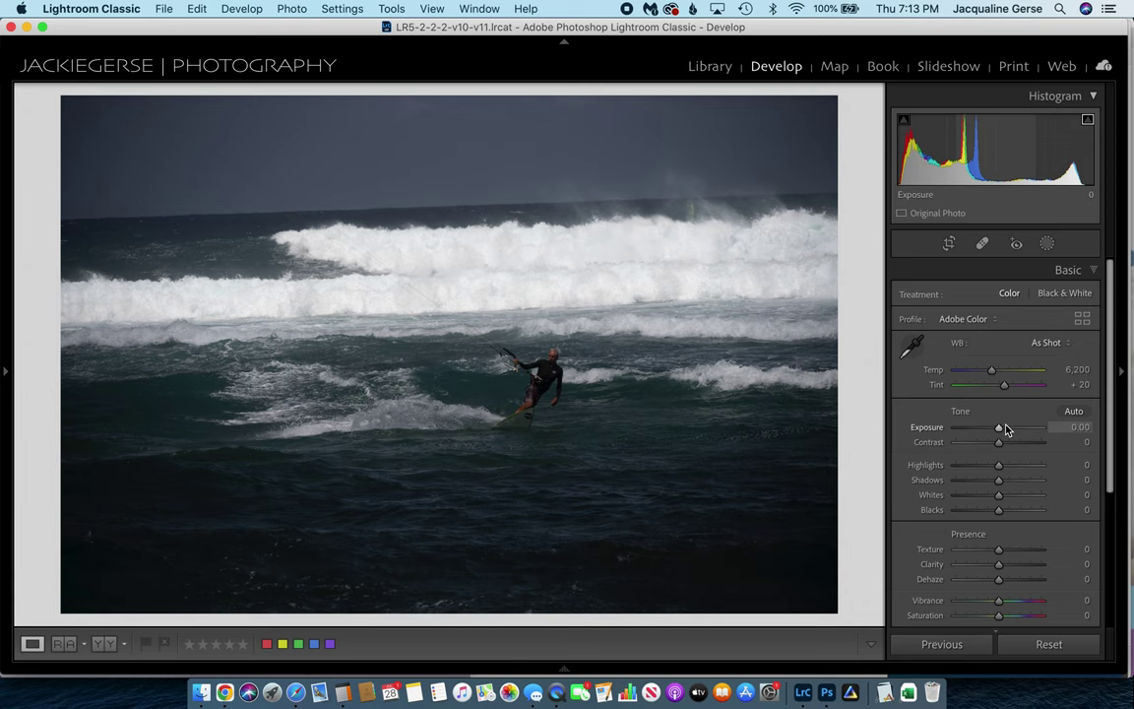
Step: Raise Exposure step by step to +1.55 and drag Highlights down to -100
drag(1000, 431, 1008, 434)
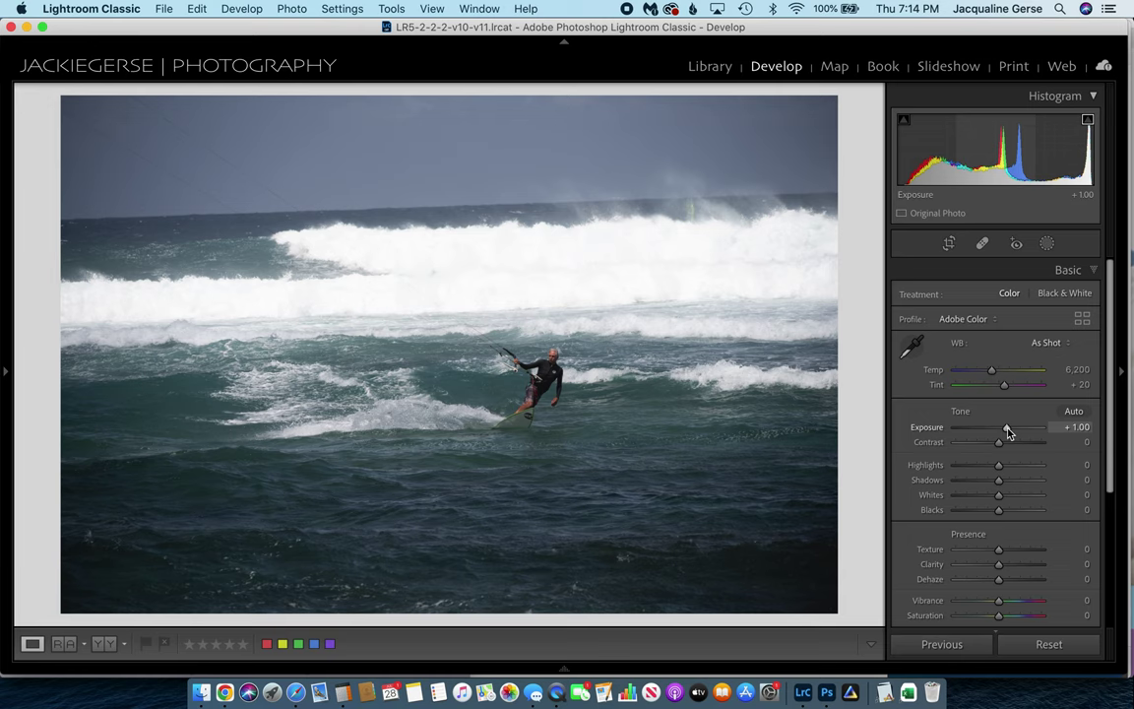
drag(1009, 431, 1012, 434)
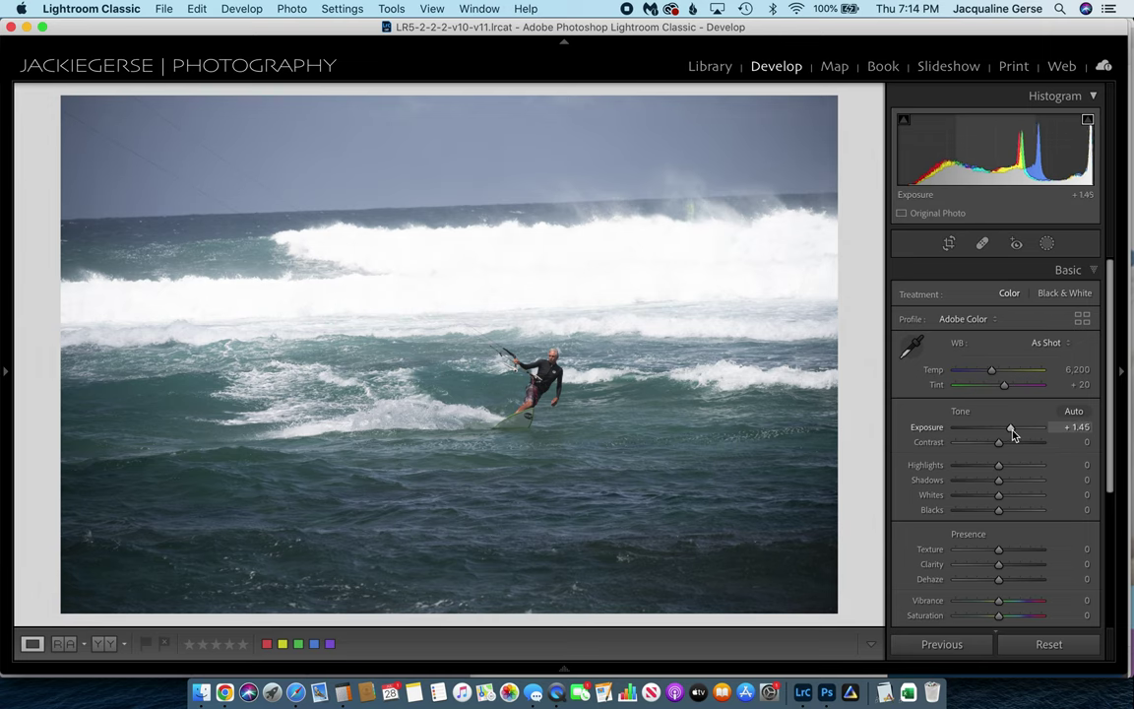
drag(1012, 435, 1013, 434)
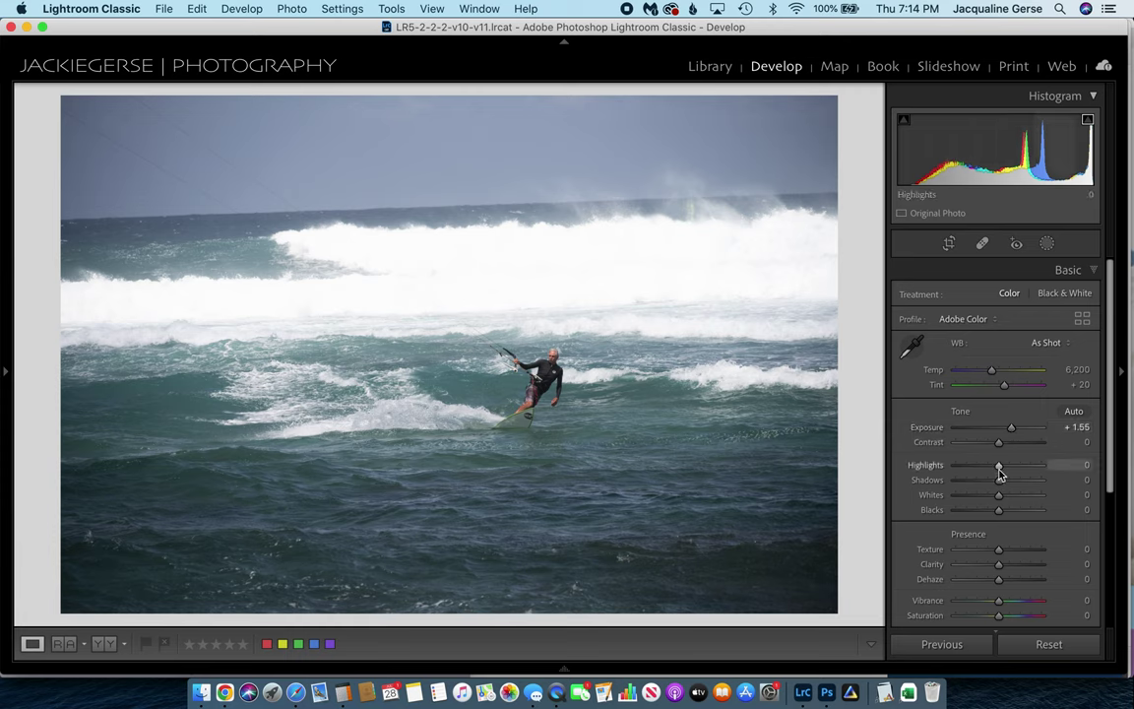
drag(999, 474, 943, 480)
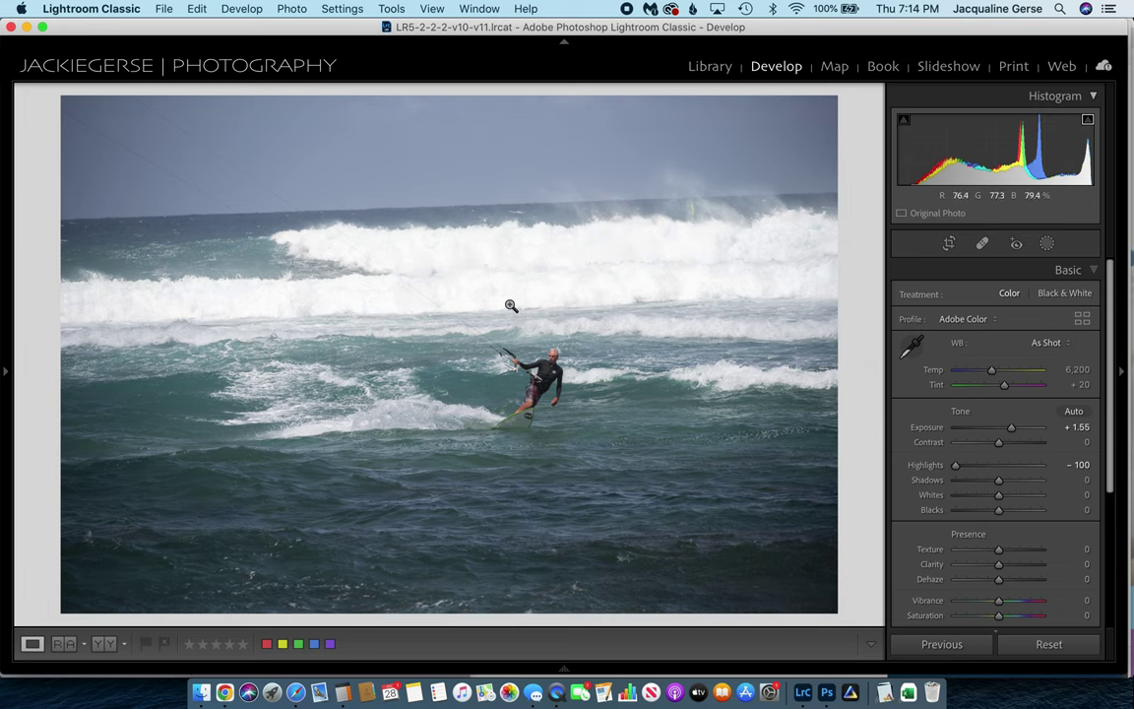
key(backslash)
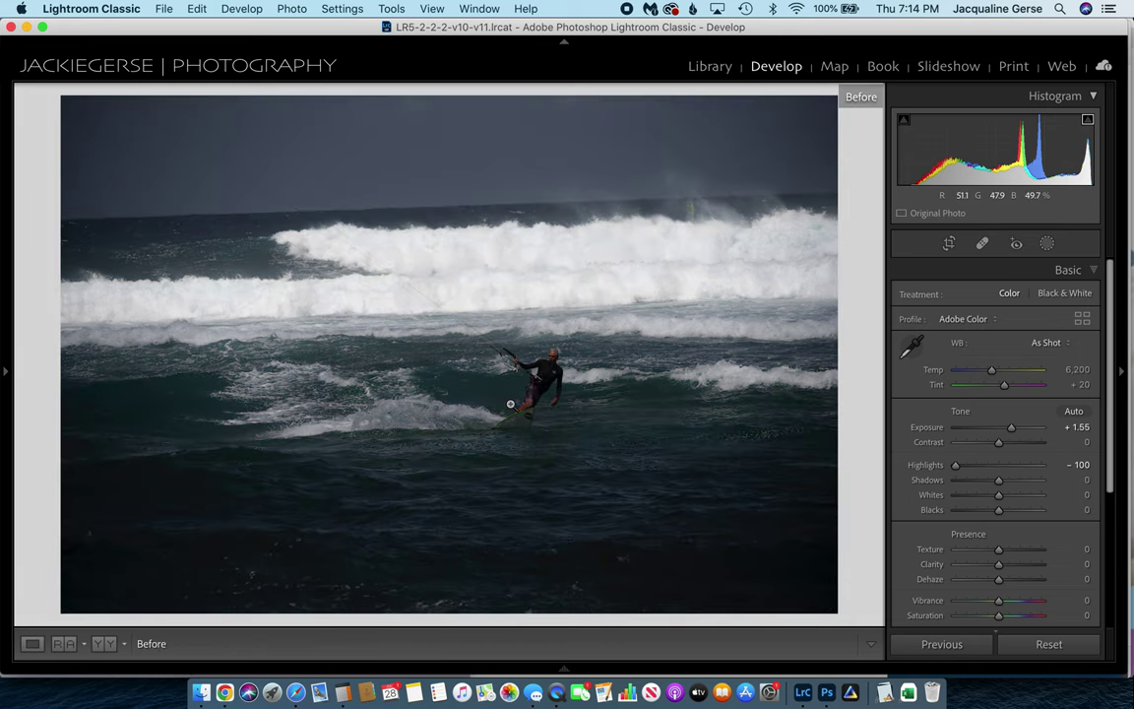
key(backslash)
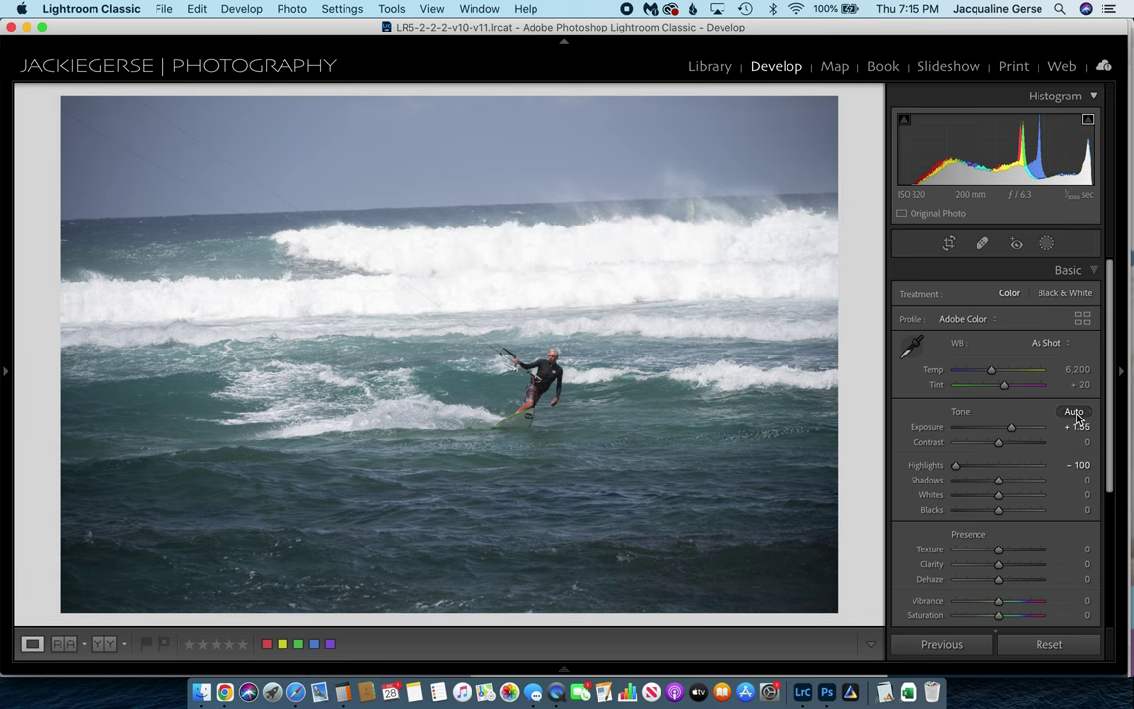
Step: Apply Auto tone (Exposure +0.63, Shadows +50, Vibrance +15), compare with the original, and undo a Shadows +100 trial
click(1075, 413)
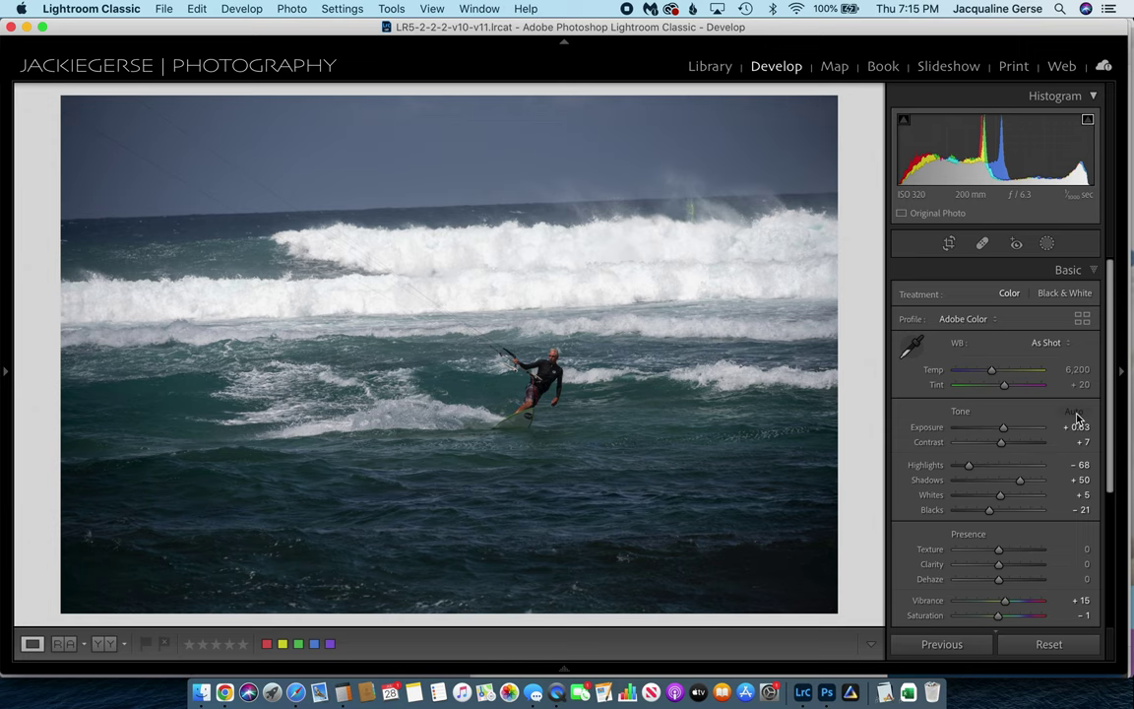
key(backslash)
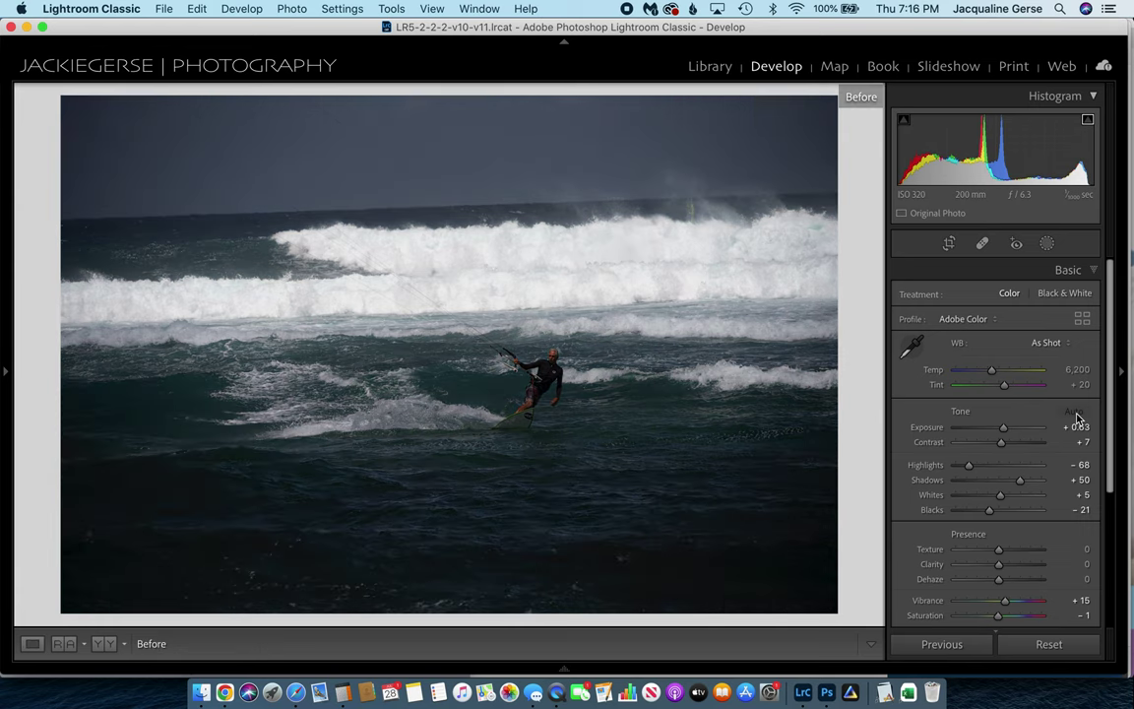
key(backslash)
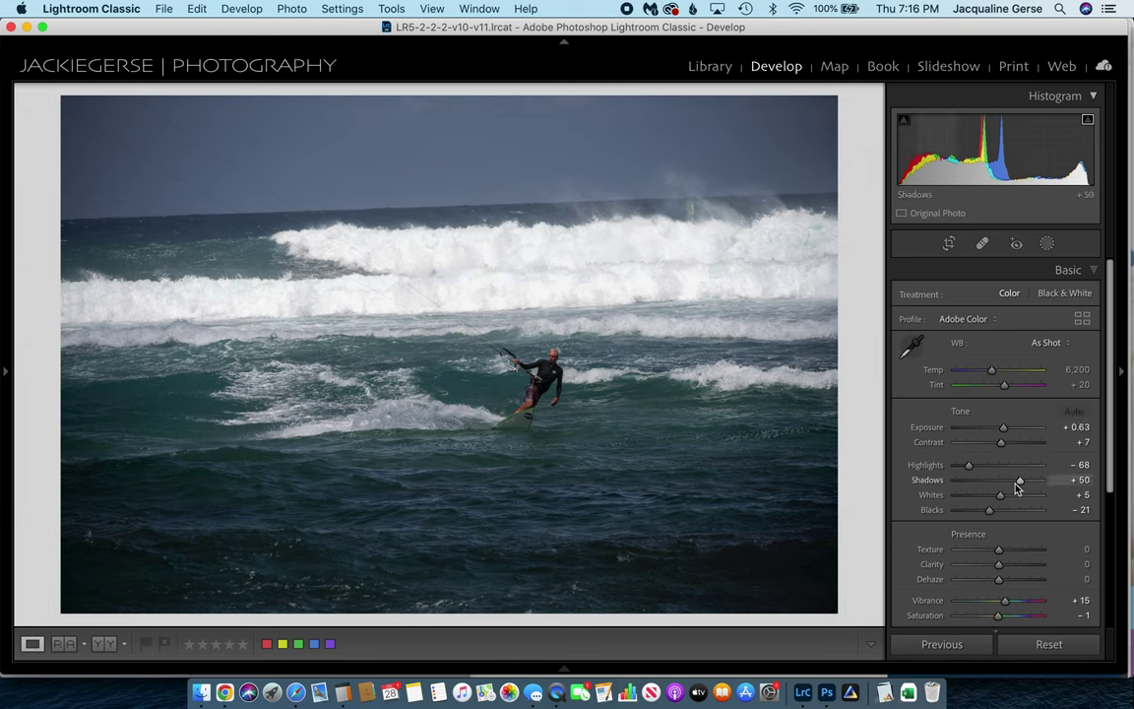
drag(1020, 486, 1053, 482)
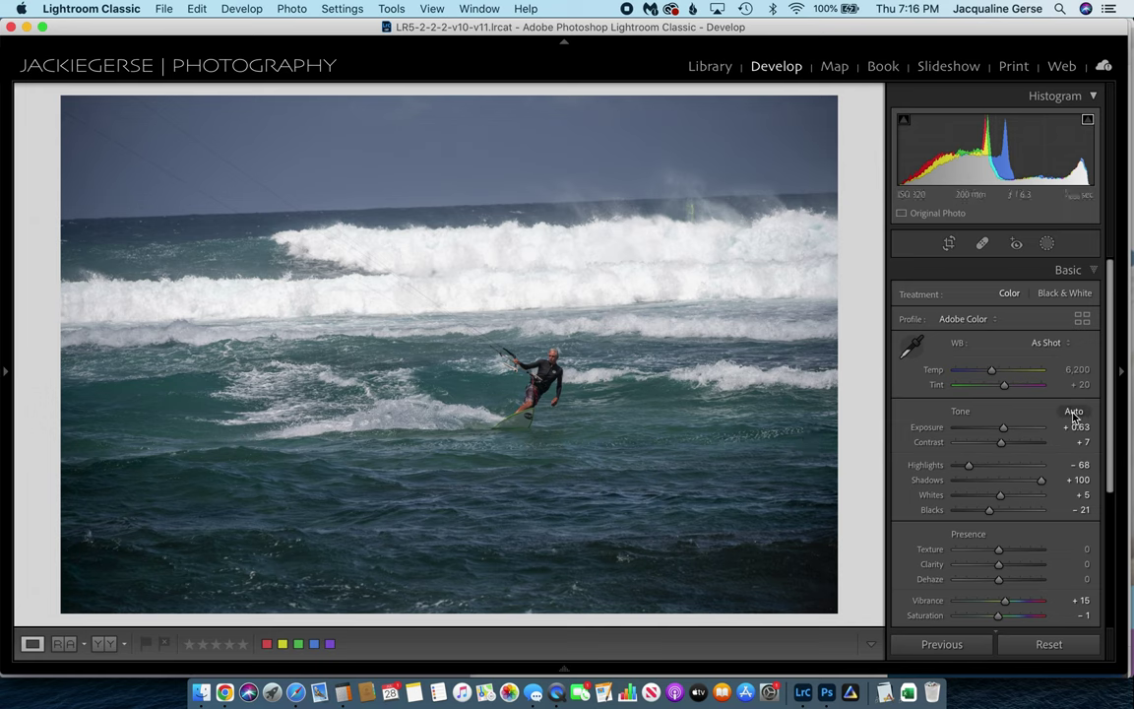
key(super+z)
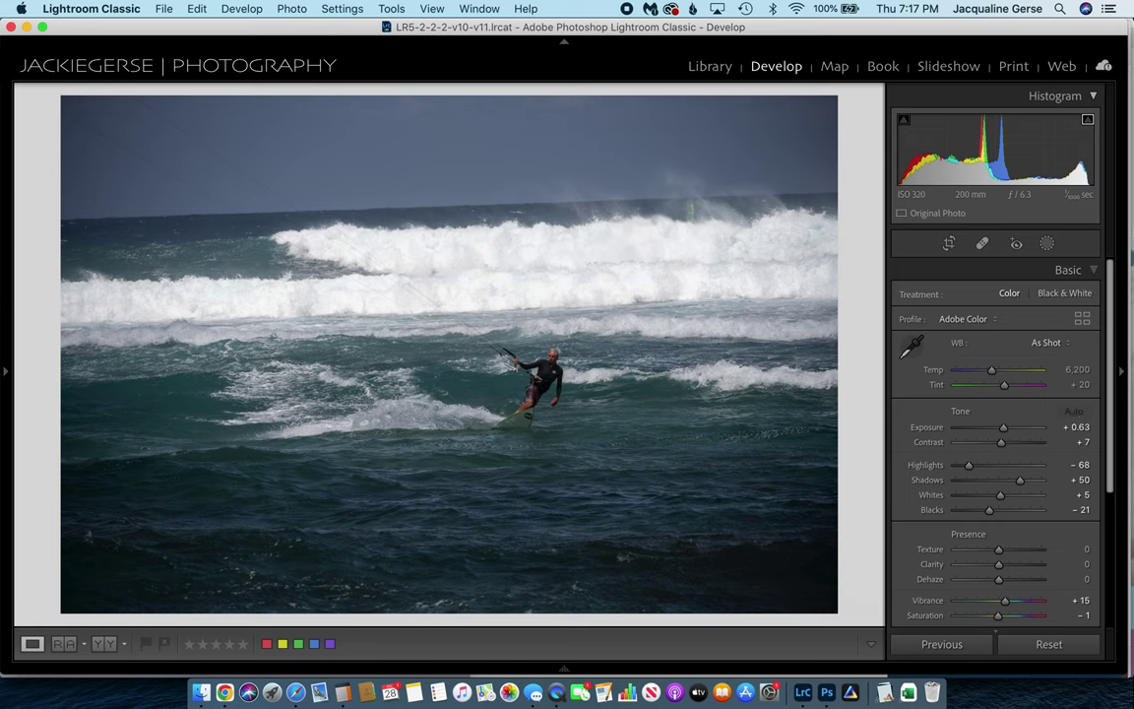
Step: Auto-straighten the photo in Crop & Straighten, then reset the angle back to 0.00
click(949, 245)
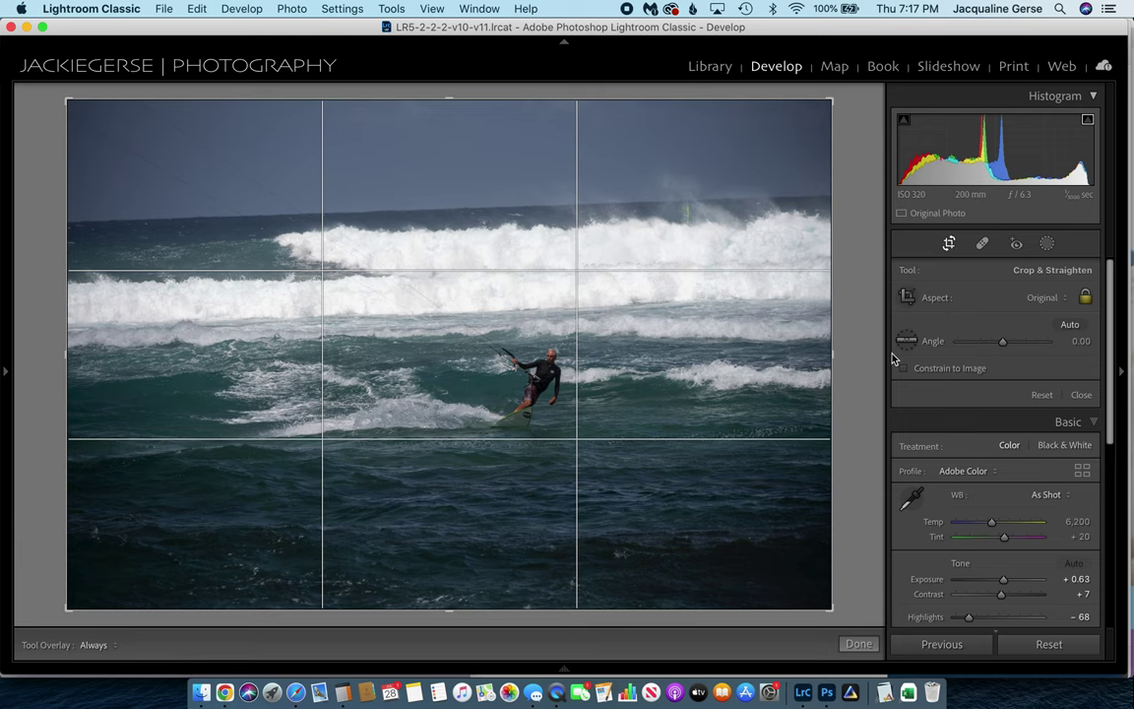
click(1070, 326)
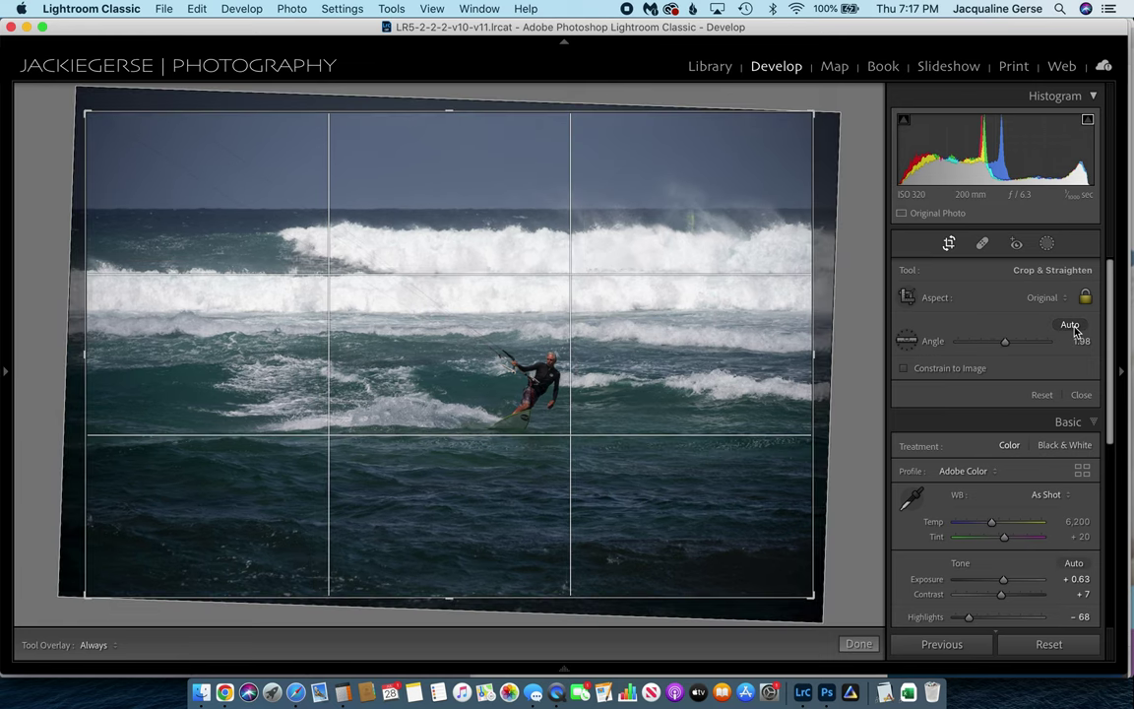
click(951, 244)
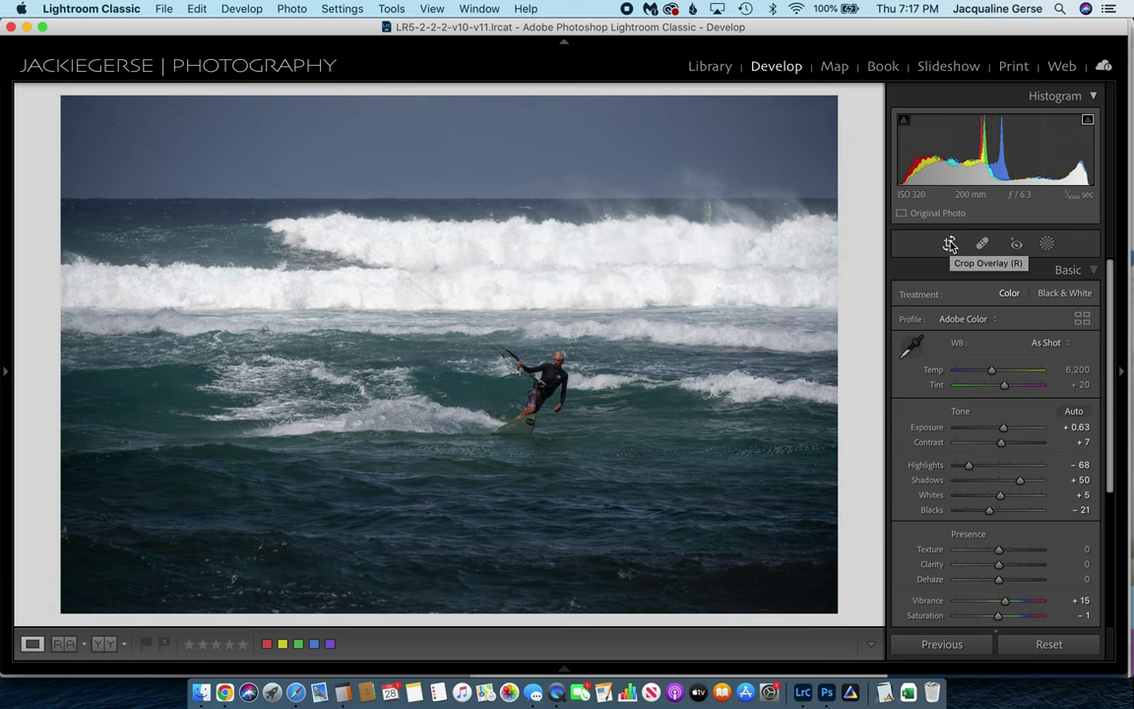
click(950, 245)
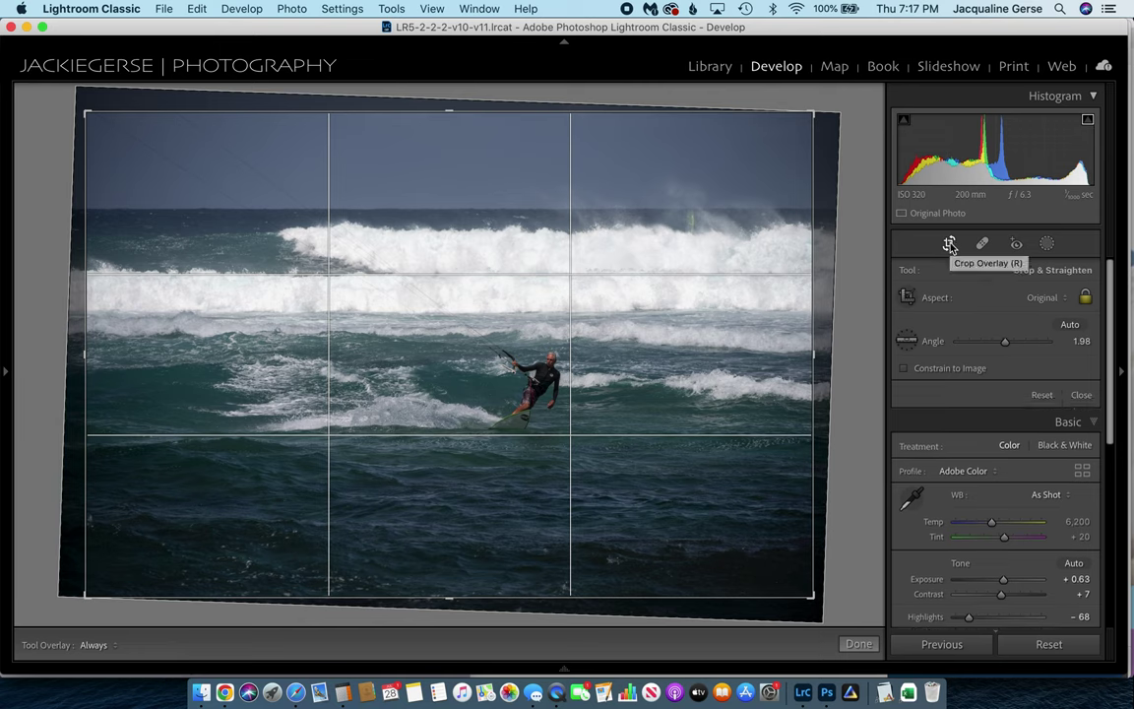
click(1043, 396)
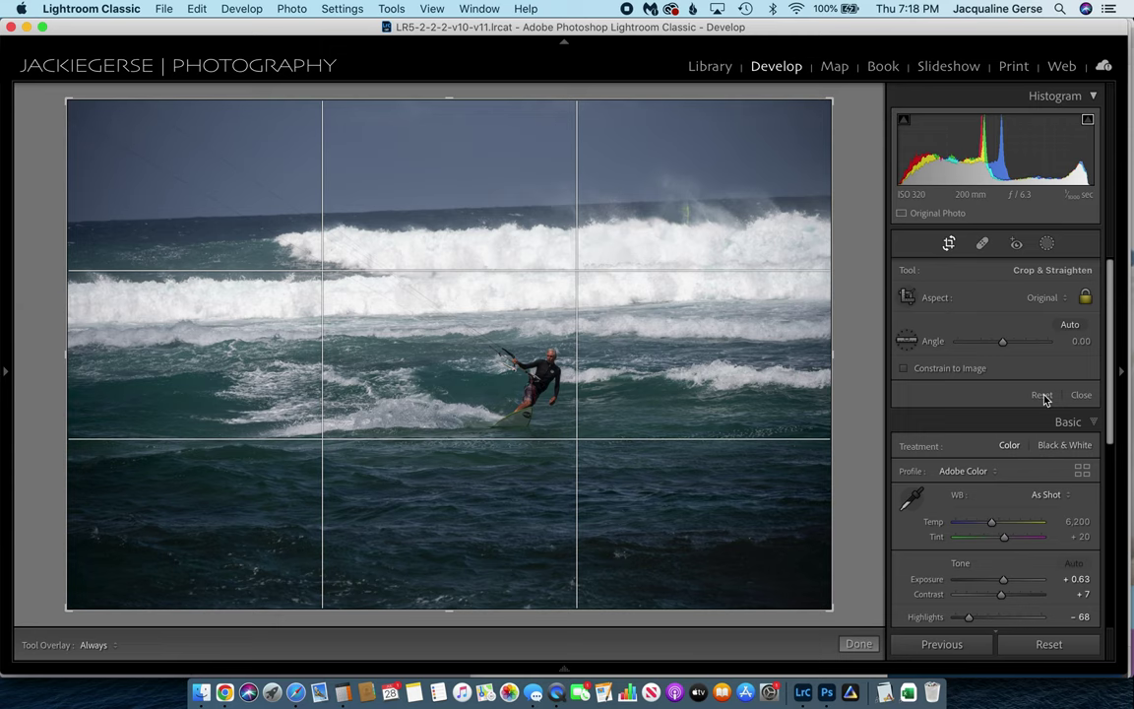
Step: Draw a Straighten line along the sea horizon, then reset the rotation to 0.00
click(906, 345)
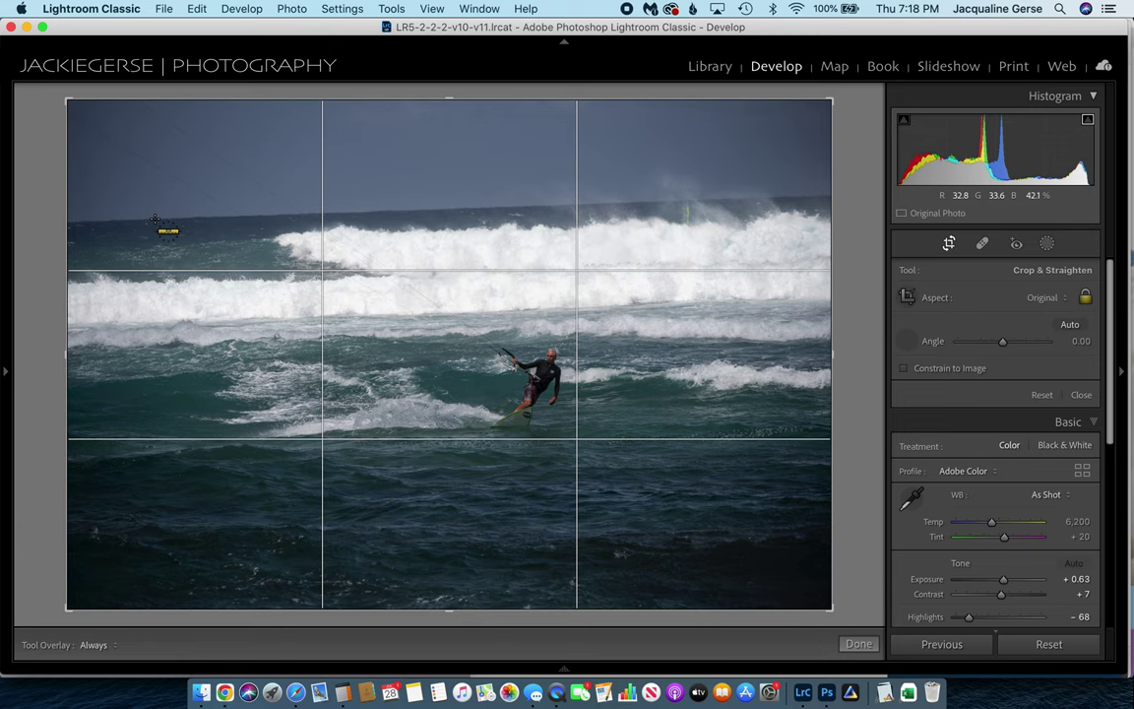
drag(154, 219, 616, 203)
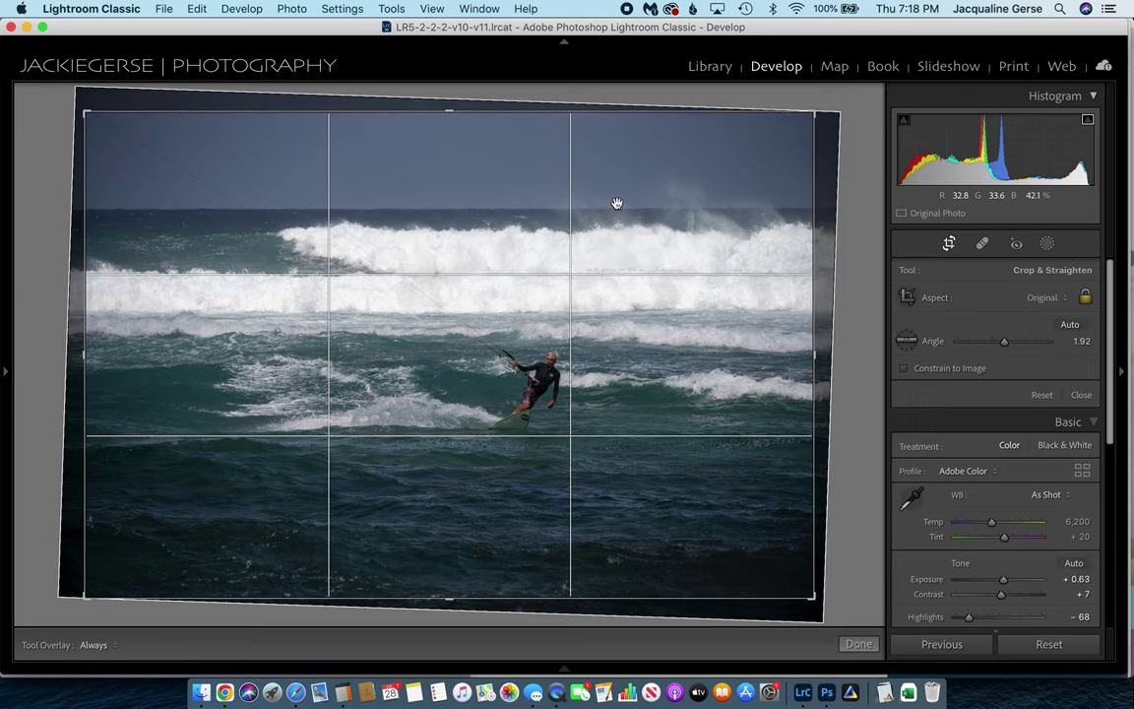
click(1040, 396)
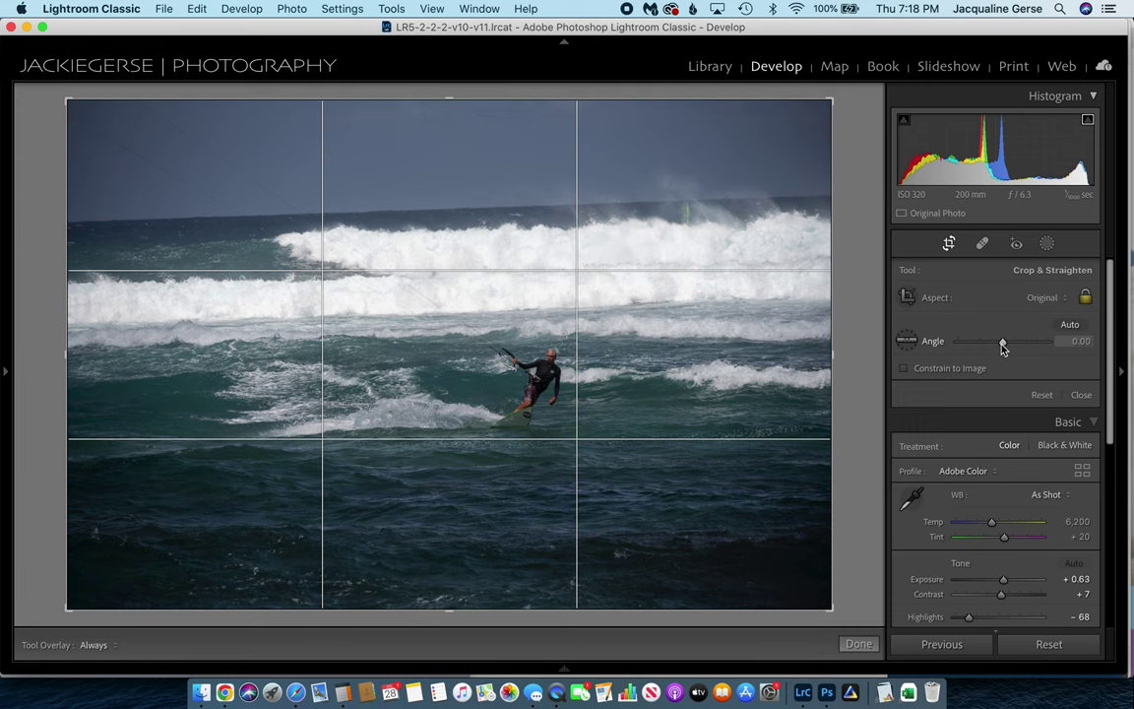
Step: Rotate the photo about 2.01°, reposition it, tighten the crop around the kitesurfer, and close Crop
drag(1003, 347, 1004, 343)
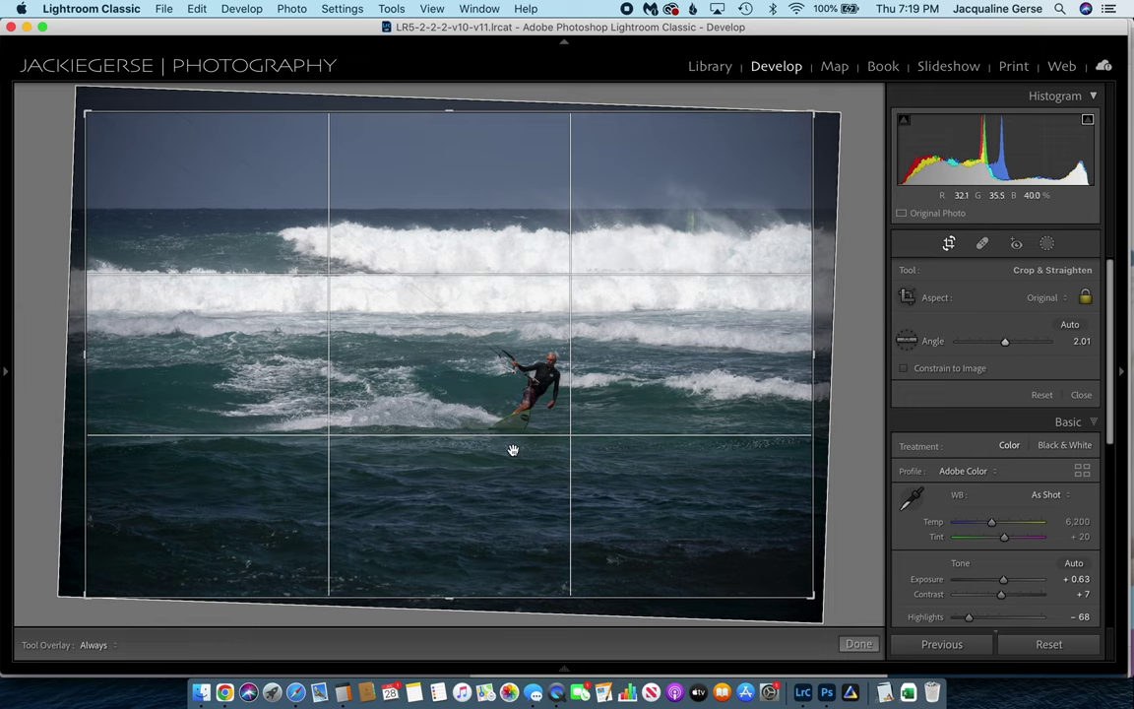
mouse_move(588, 456)
mouse_down()
mouse_move(608, 453)
mouse_move(538, 450)
mouse_move(590, 440)
mouse_move(542, 455)
mouse_move(580, 451)
mouse_up()
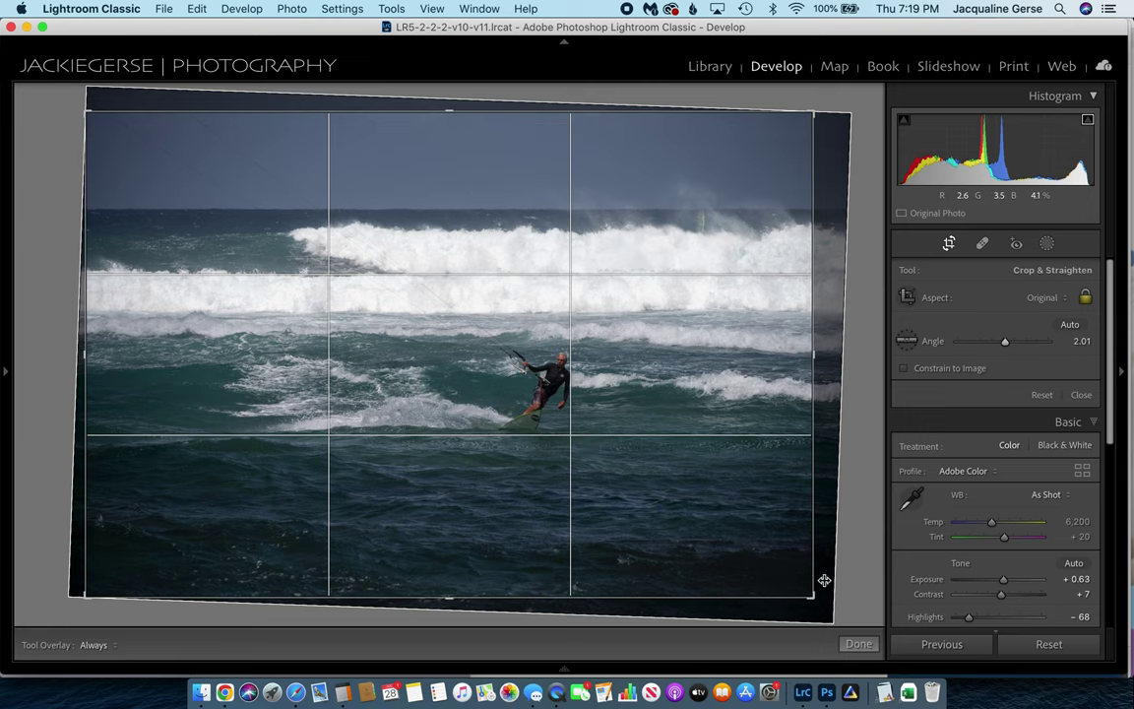
drag(811, 597, 794, 585)
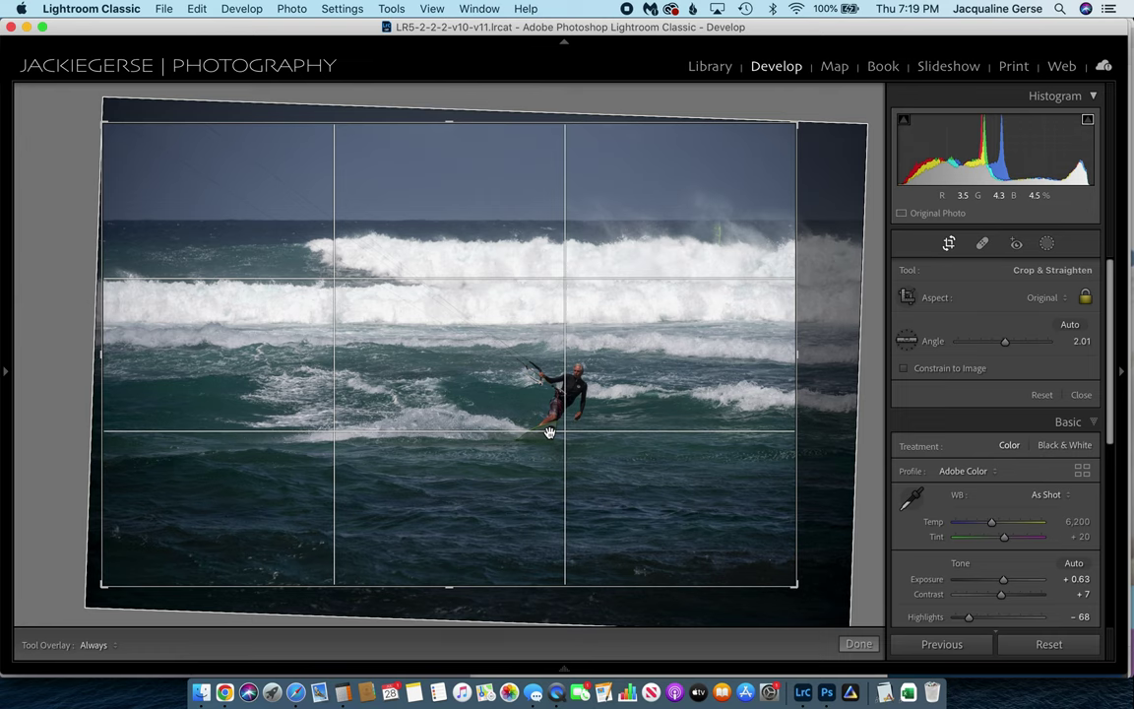
click(949, 245)
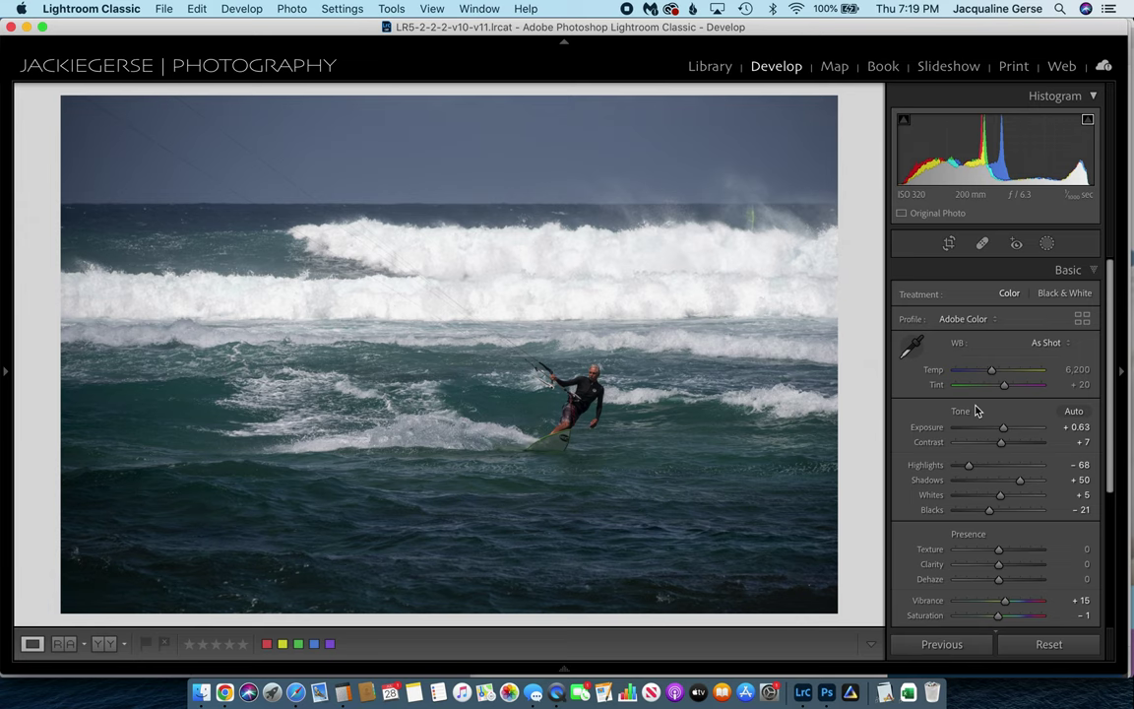
Step: Compare Adobe Landscape against Adobe Color, settling on the Adobe Landscape profile
click(971, 321)
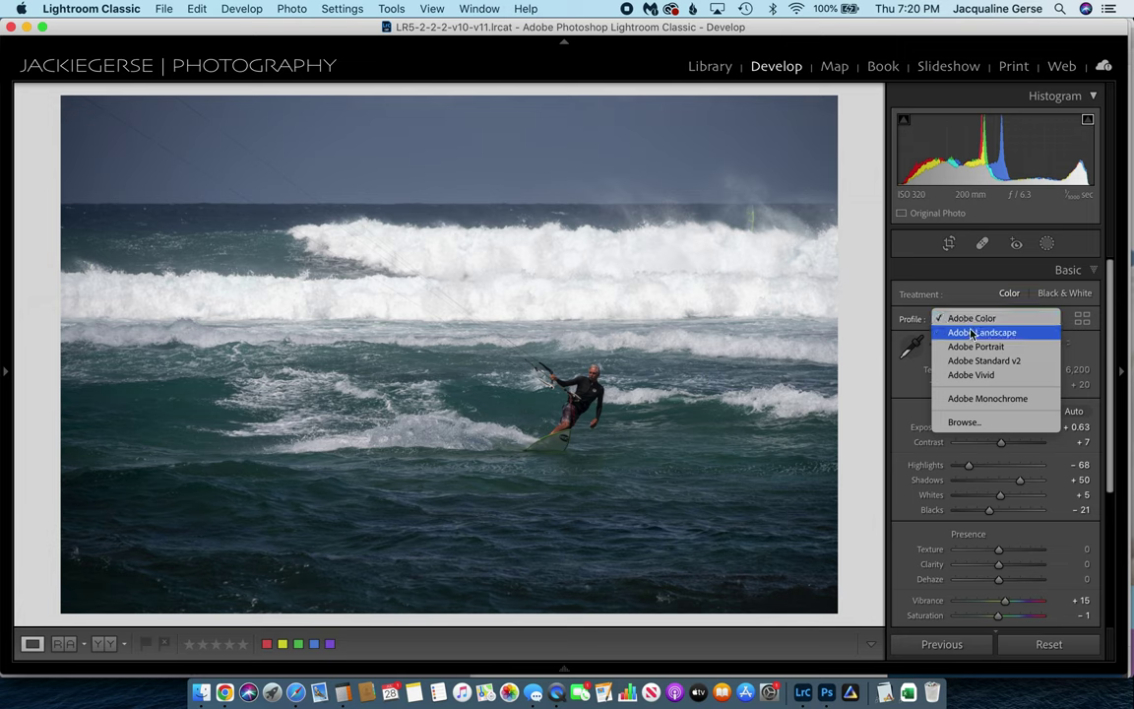
click(972, 333)
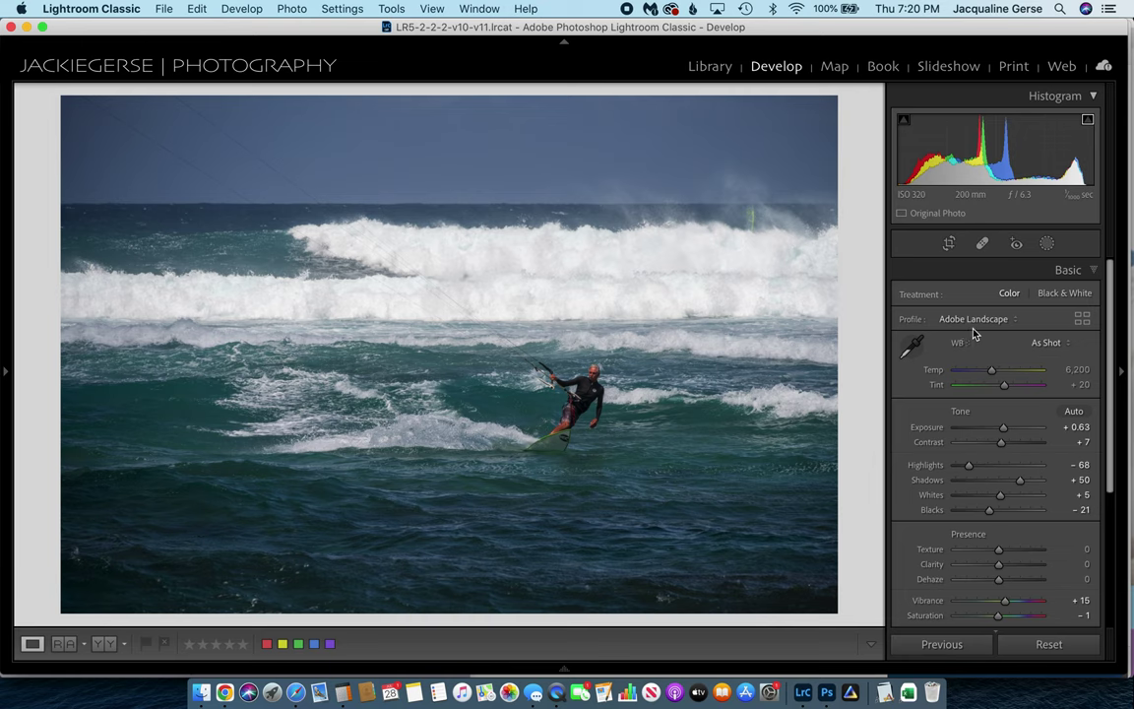
click(980, 320)
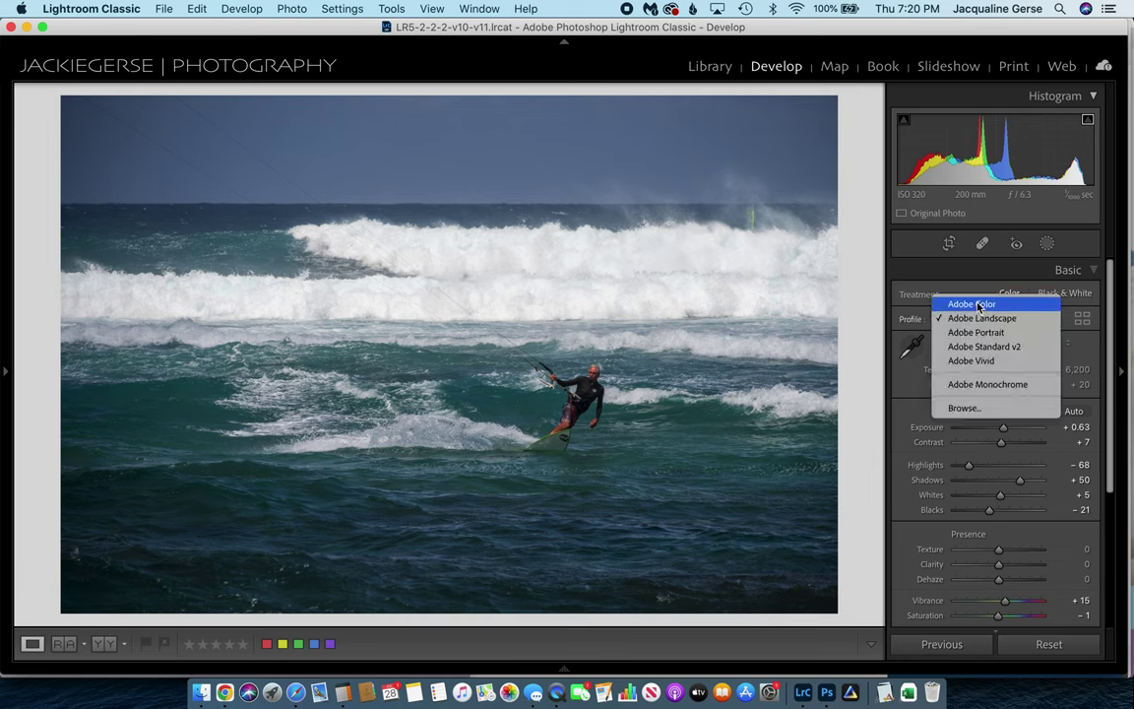
click(980, 305)
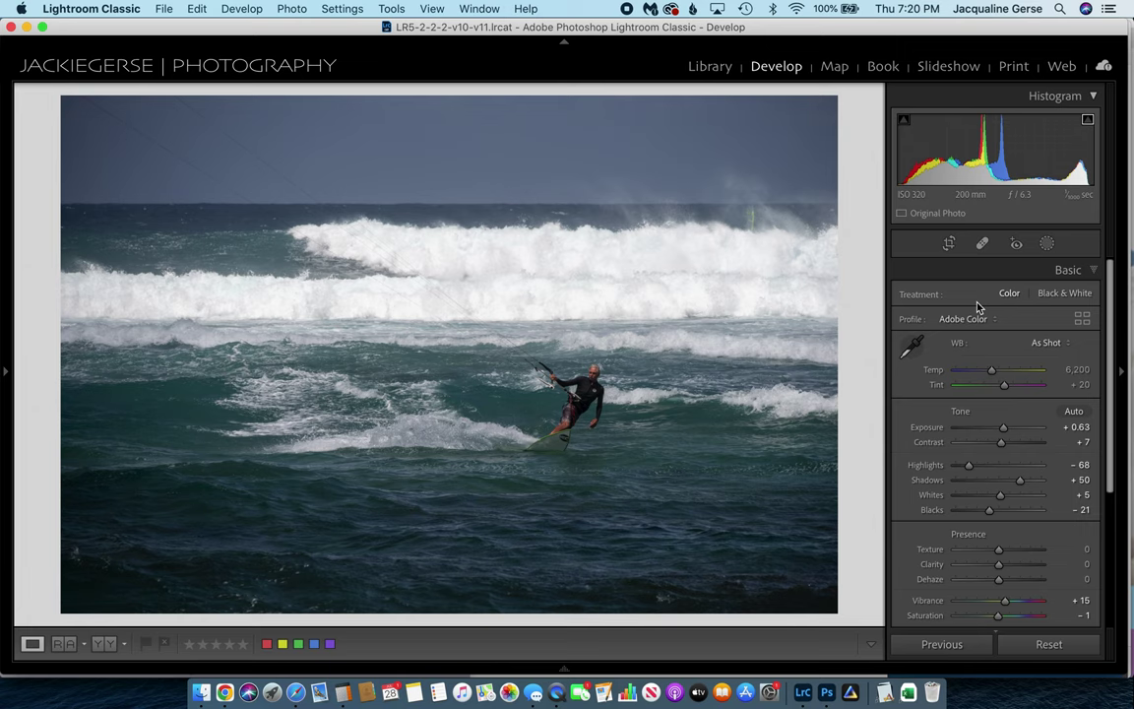
click(970, 319)
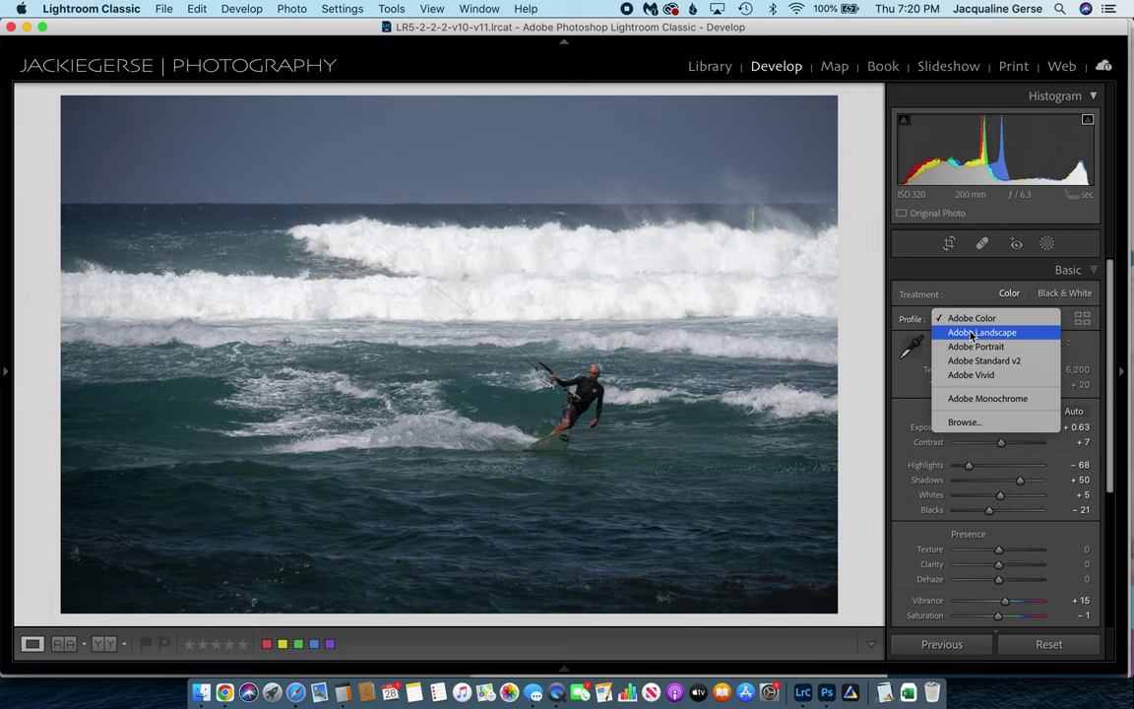
click(972, 333)
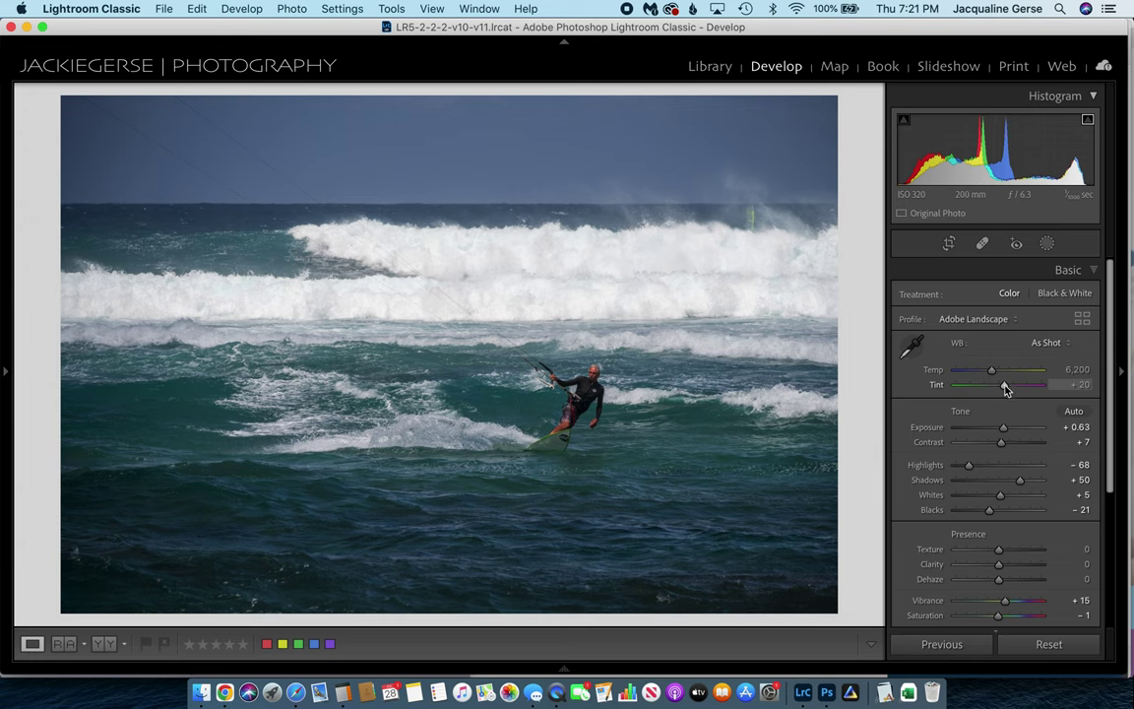
Step: After trial Temp/Tint nudges, reset white balance to As Shot and raise Tint to about +24
drag(1005, 390, 1007, 391)
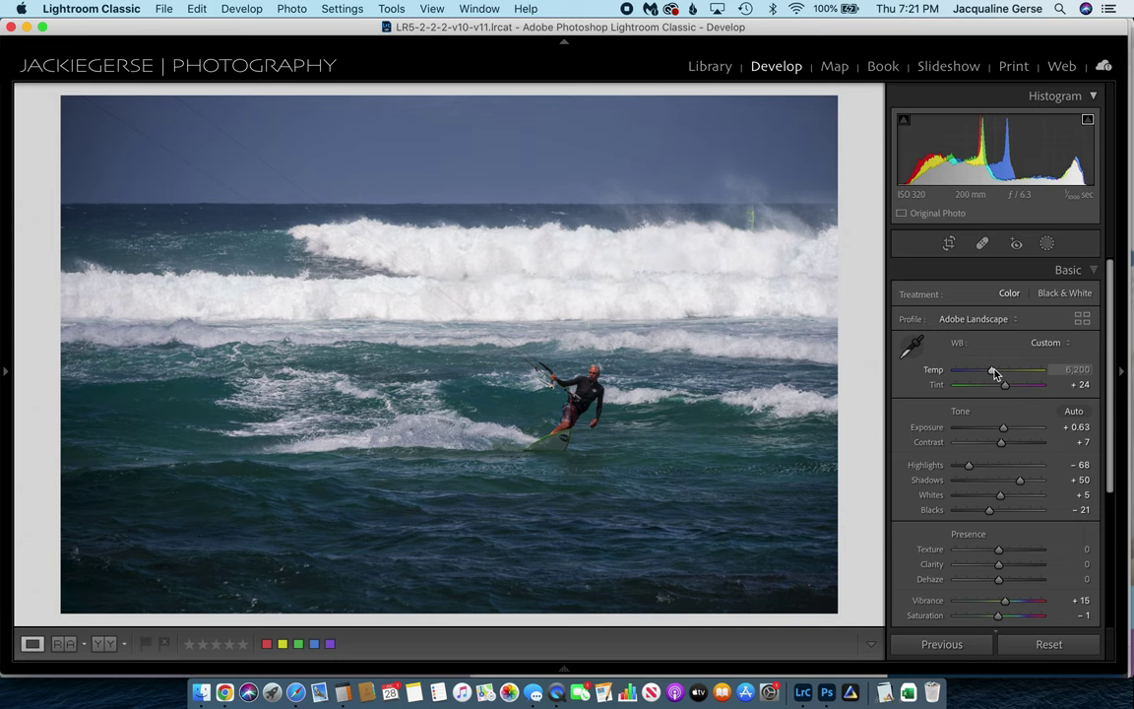
drag(992, 374, 994, 375)
drag(993, 373, 991, 373)
click(1050, 342)
click(1050, 230)
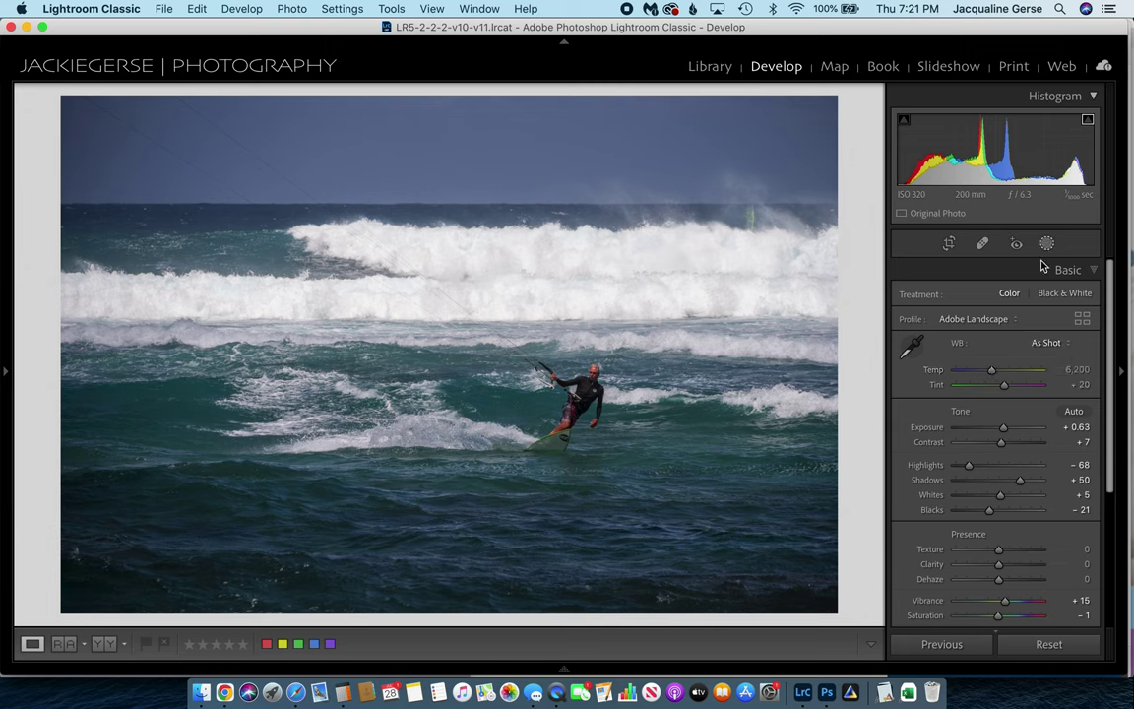
click(1007, 385)
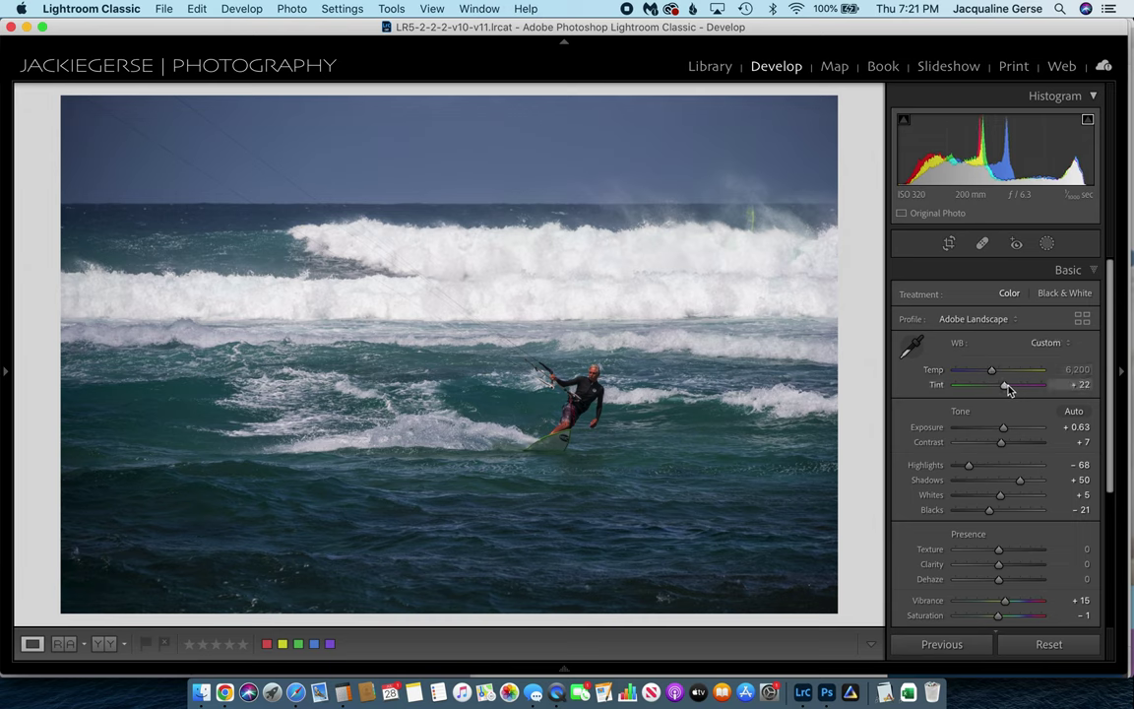
drag(1008, 389, 1007, 389)
scroll(999, 561, down, 3)
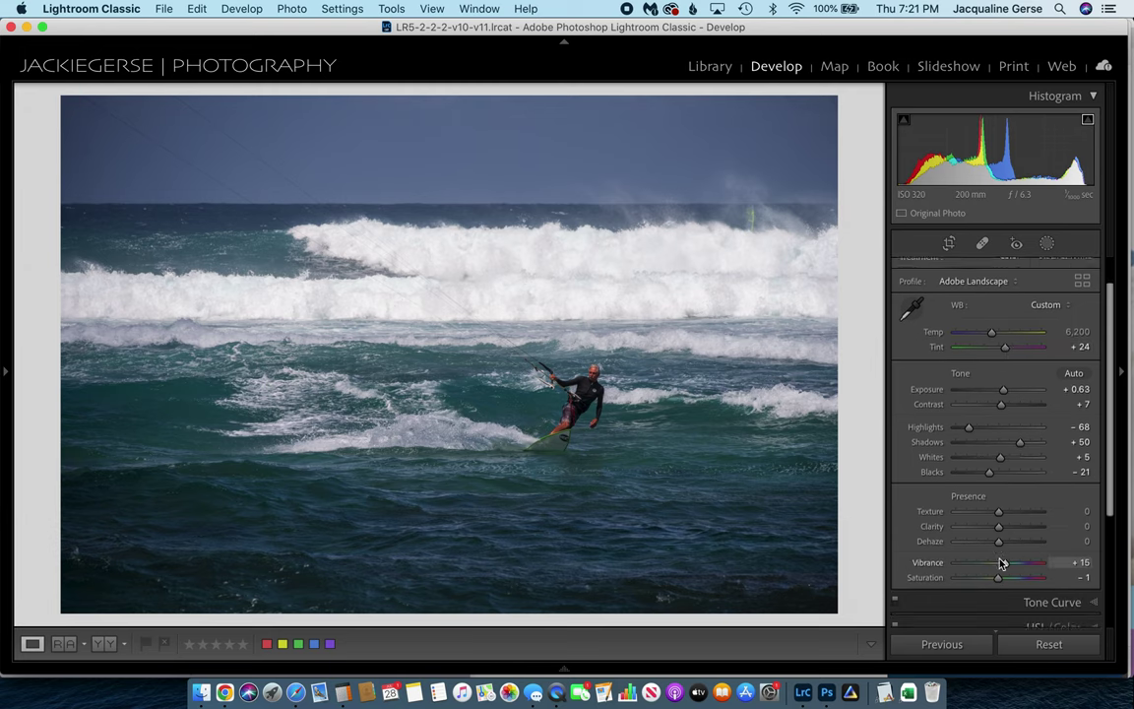
scroll(999, 563, down, 3)
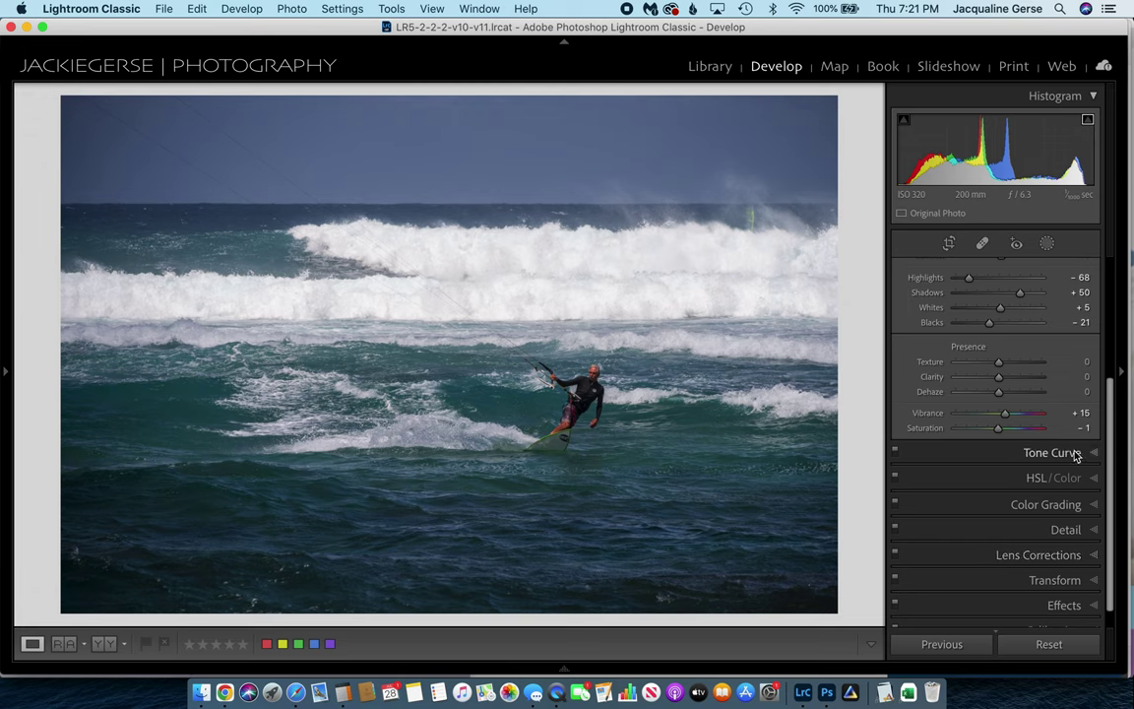
Step: In HSL/Color, try lowering Aqua saturation, reset it to 0, then collapse the panel
click(1033, 480)
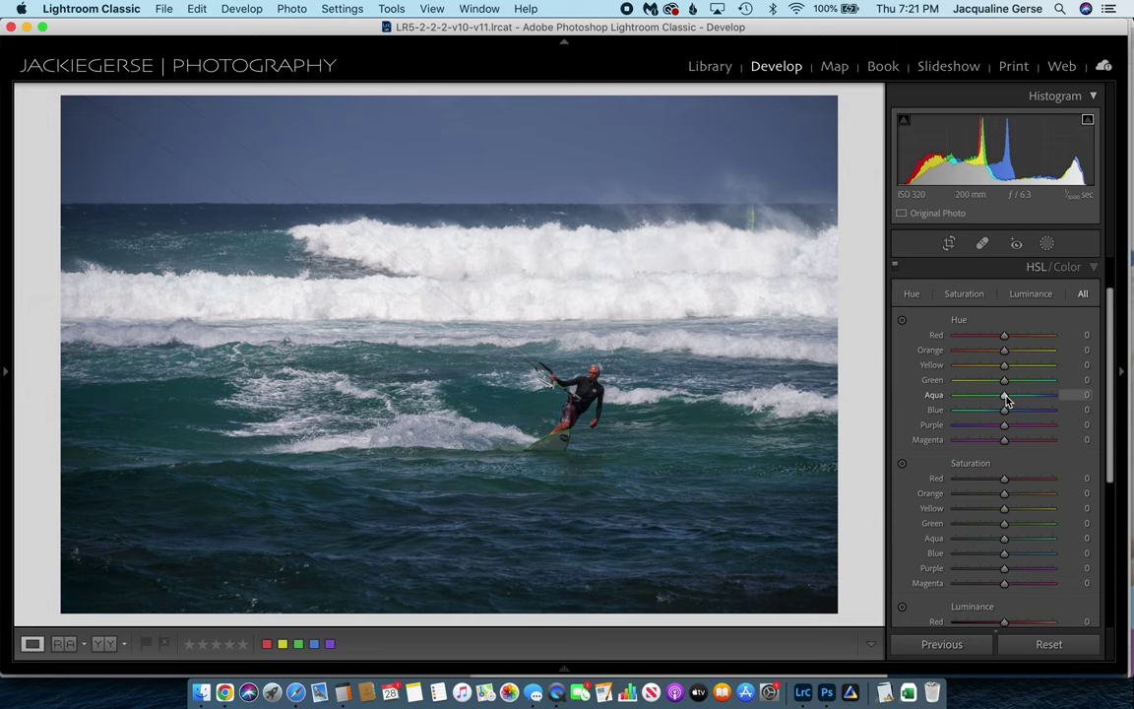
mouse_move(1004, 540)
mouse_down()
mouse_move(954, 542)
mouse_move(1046, 540)
mouse_move(937, 539)
mouse_move(1025, 546)
mouse_move(995, 542)
mouse_move(1048, 536)
mouse_move(943, 532)
mouse_move(1076, 530)
mouse_move(935, 532)
mouse_move(1005, 527)
mouse_up()
double_click(1007, 539)
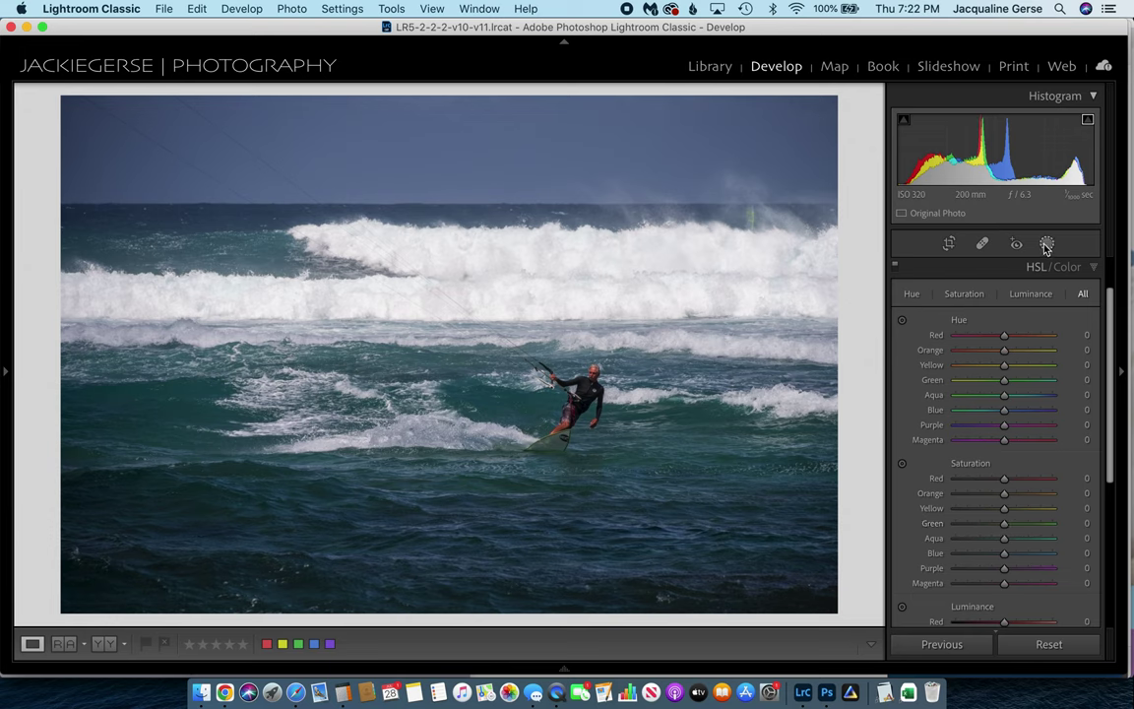
click(1091, 268)
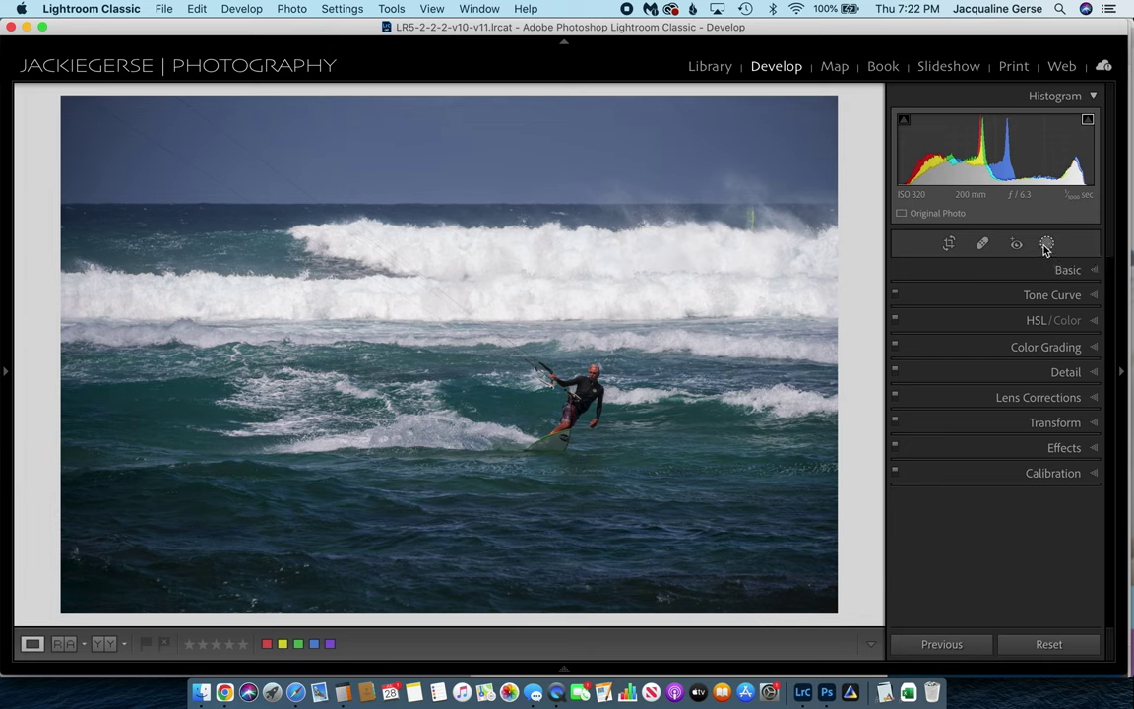
Step: Draw a trial linear gradient over the lower photo, undo it, and start a fresh Linear Gradient mask
click(1046, 247)
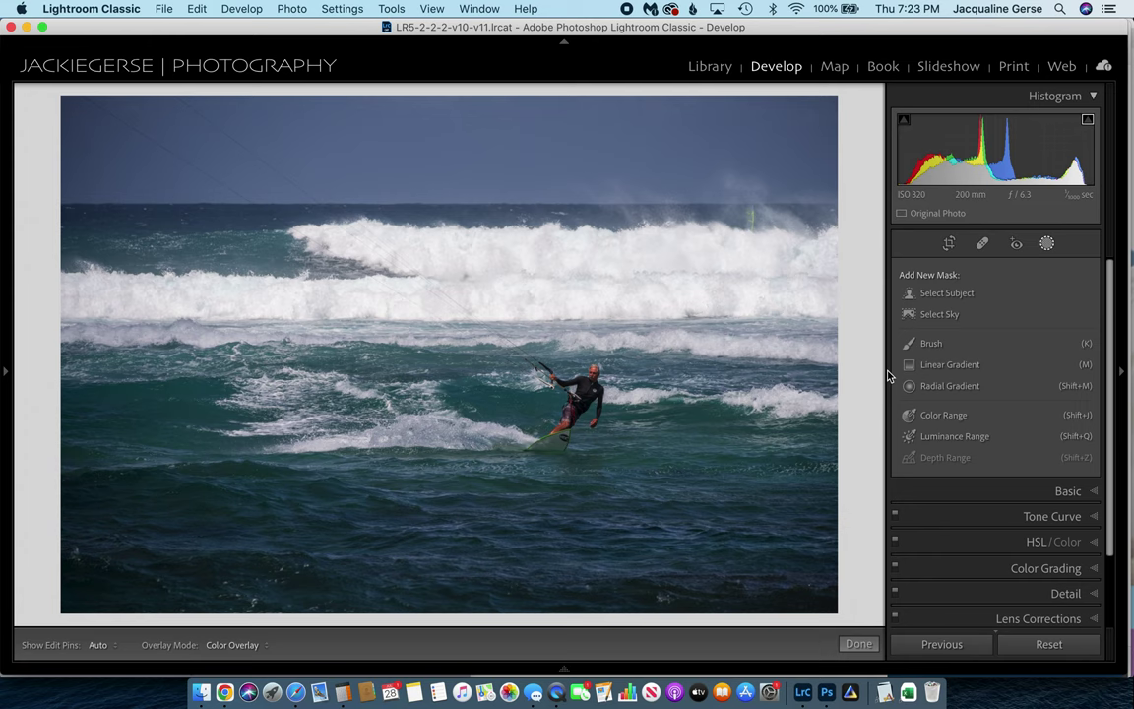
click(945, 365)
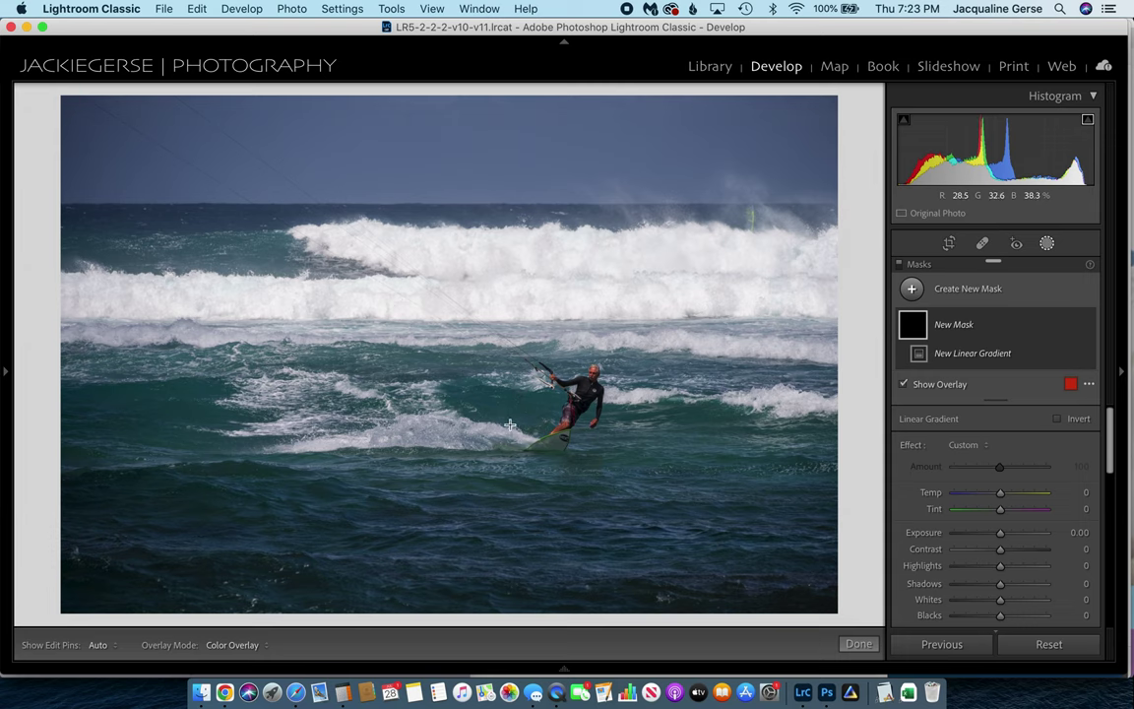
mouse_move(510, 425)
mouse_down()
mouse_move(467, 369)
mouse_move(501, 331)
mouse_move(537, 350)
mouse_move(496, 316)
mouse_move(473, 316)
mouse_move(541, 307)
mouse_move(499, 307)
mouse_move(514, 307)
mouse_up()
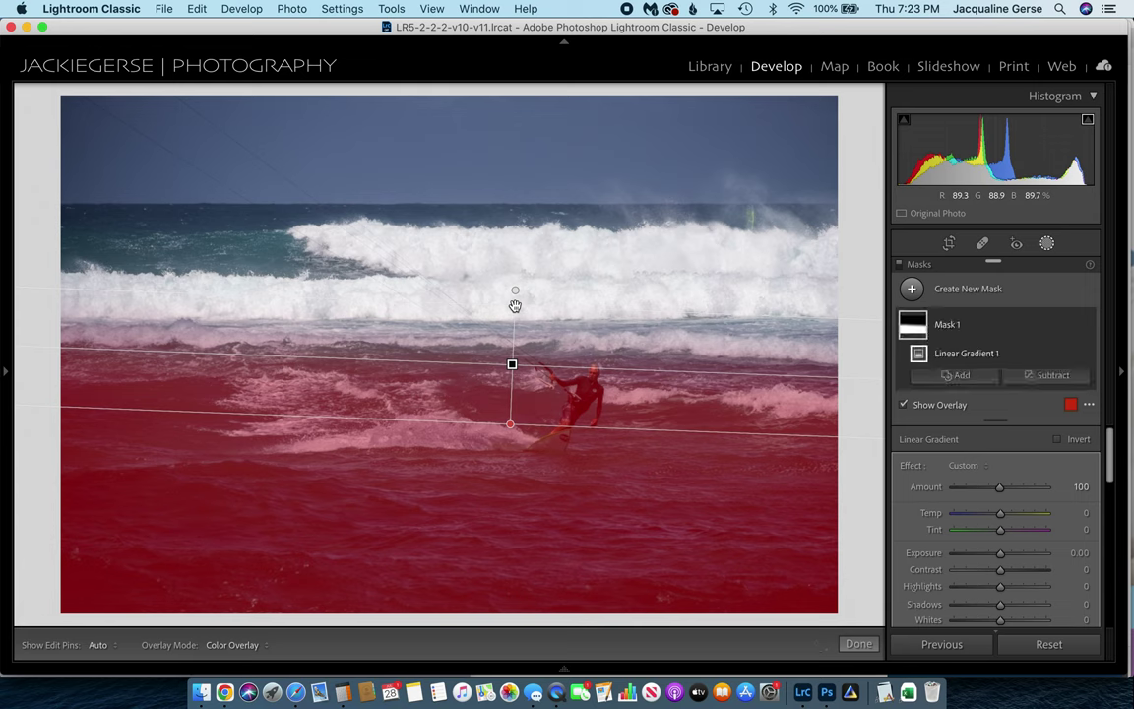
key(super+z)
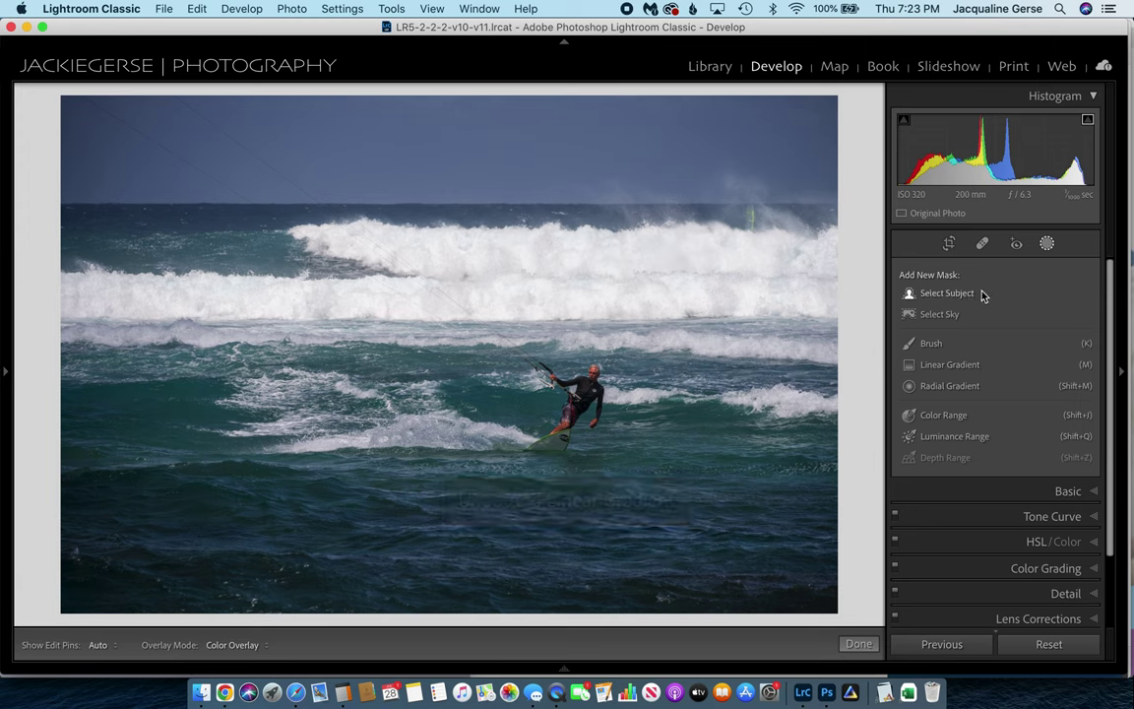
click(931, 366)
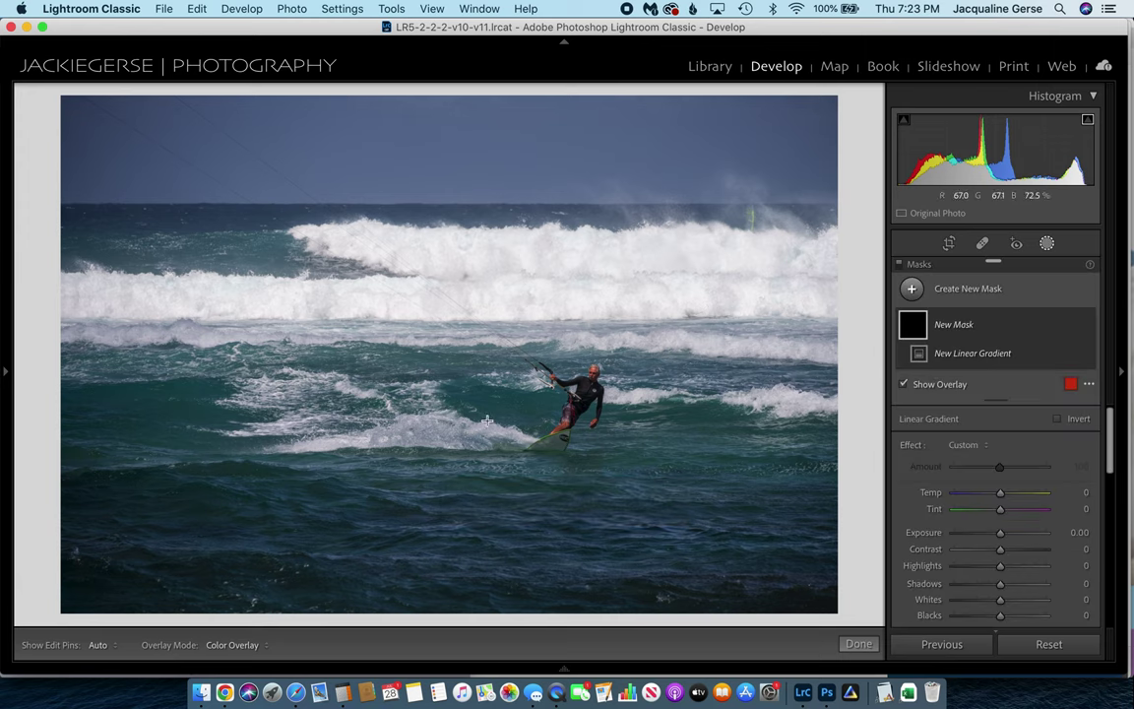
Step: Draw a linear gradient up over the sea and set Exposure 0.66, Shadows 61
drag(488, 420, 420, 253)
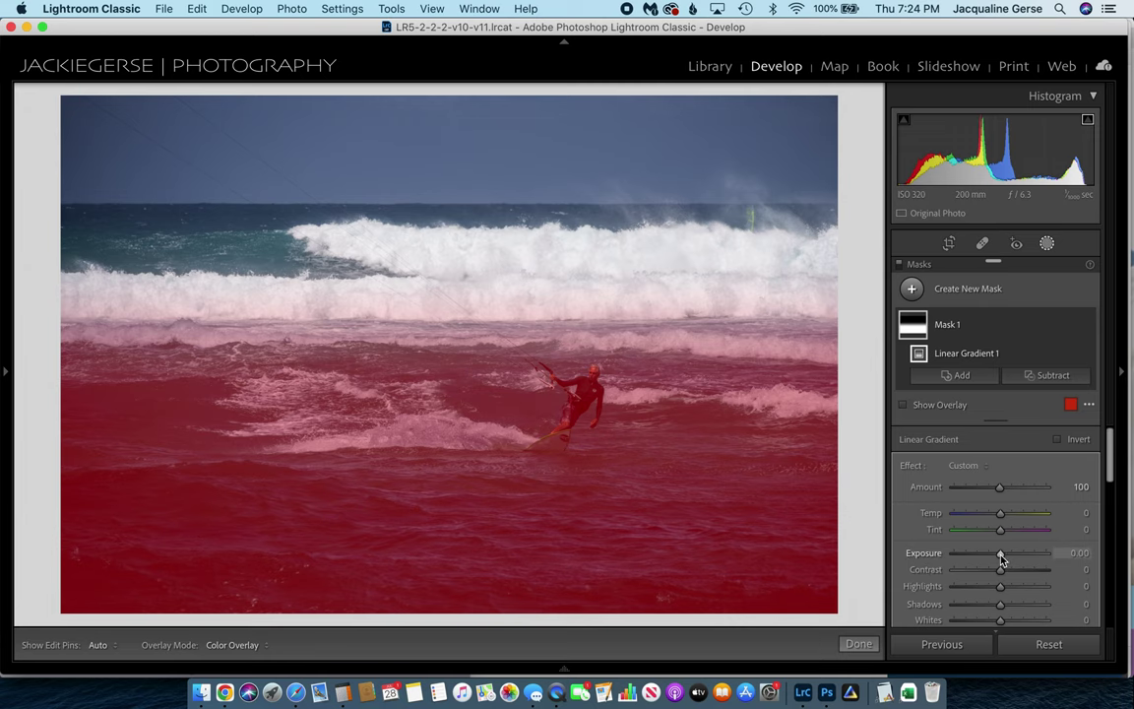
drag(1000, 556, 1008, 556)
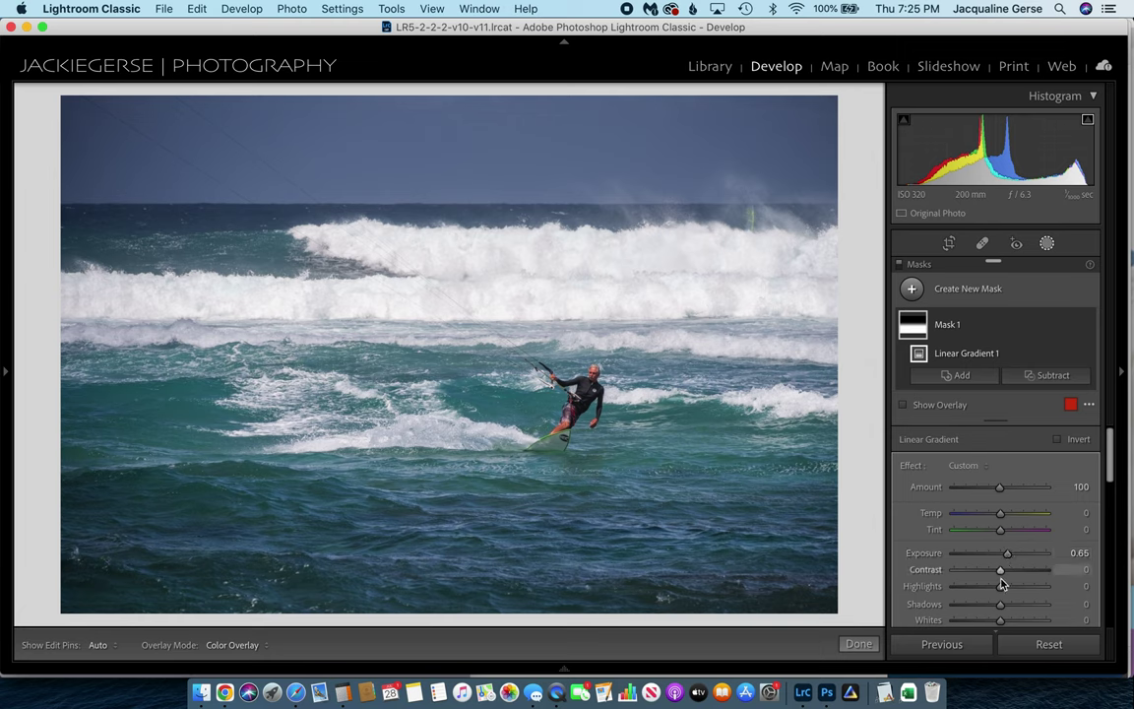
scroll(998, 590, down, 1)
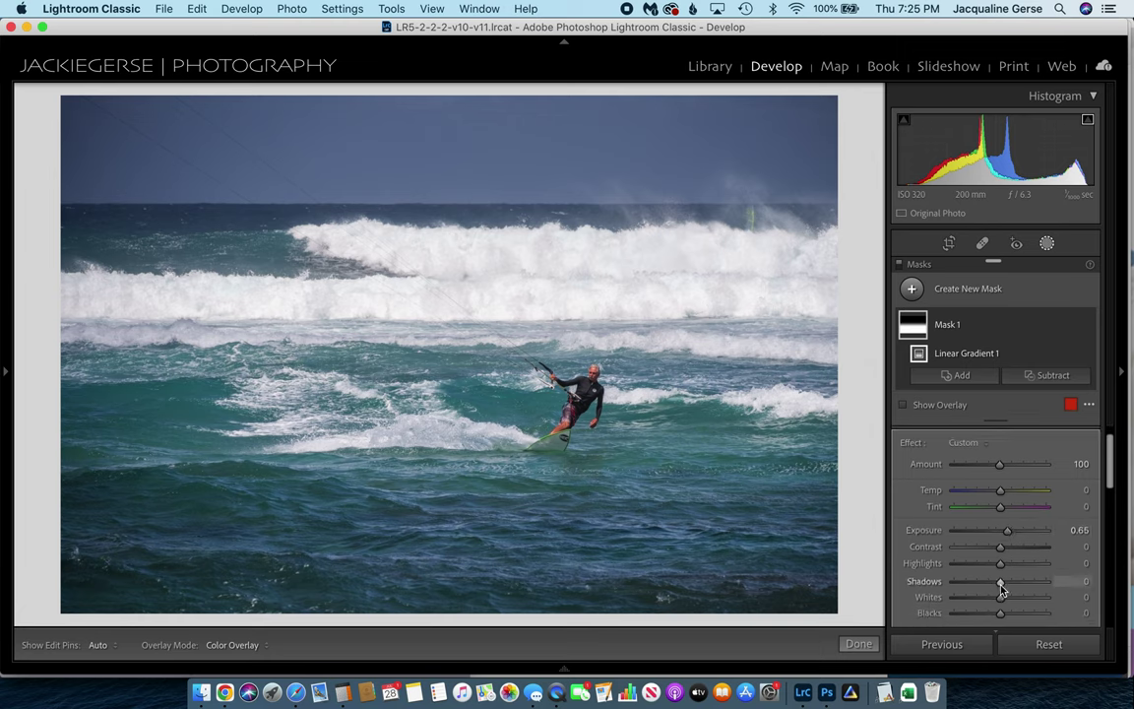
drag(1000, 583, 1030, 582)
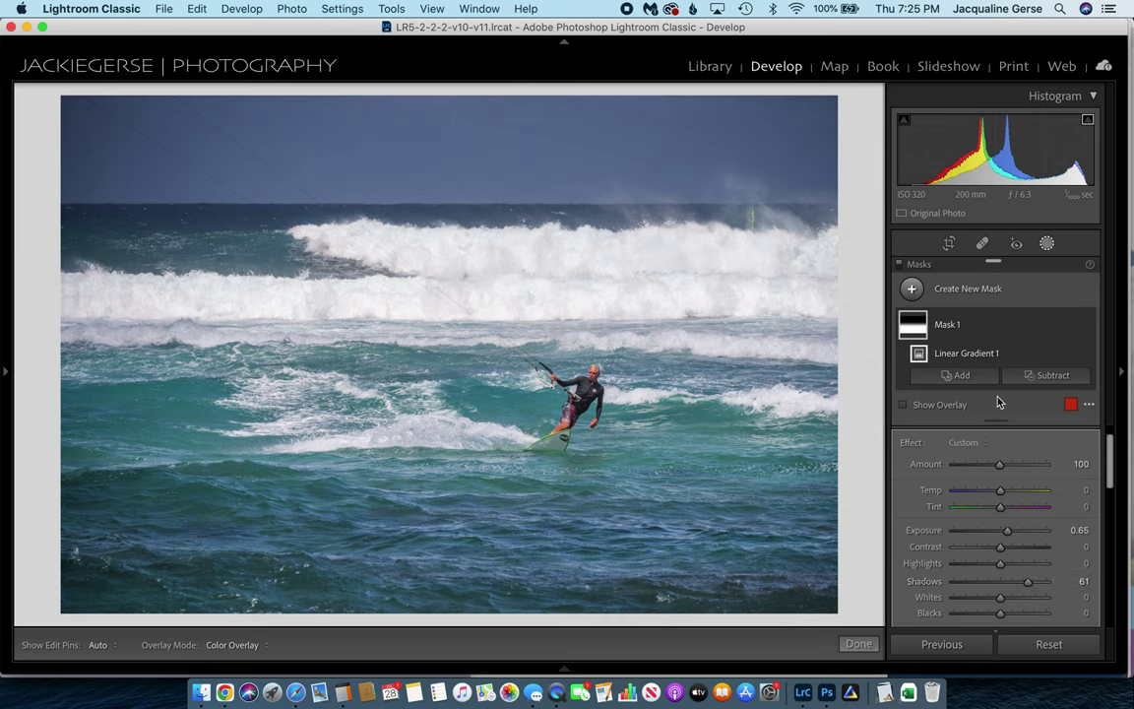
Step: Add a second linear gradient mask dragged down from the top of the sky
click(910, 289)
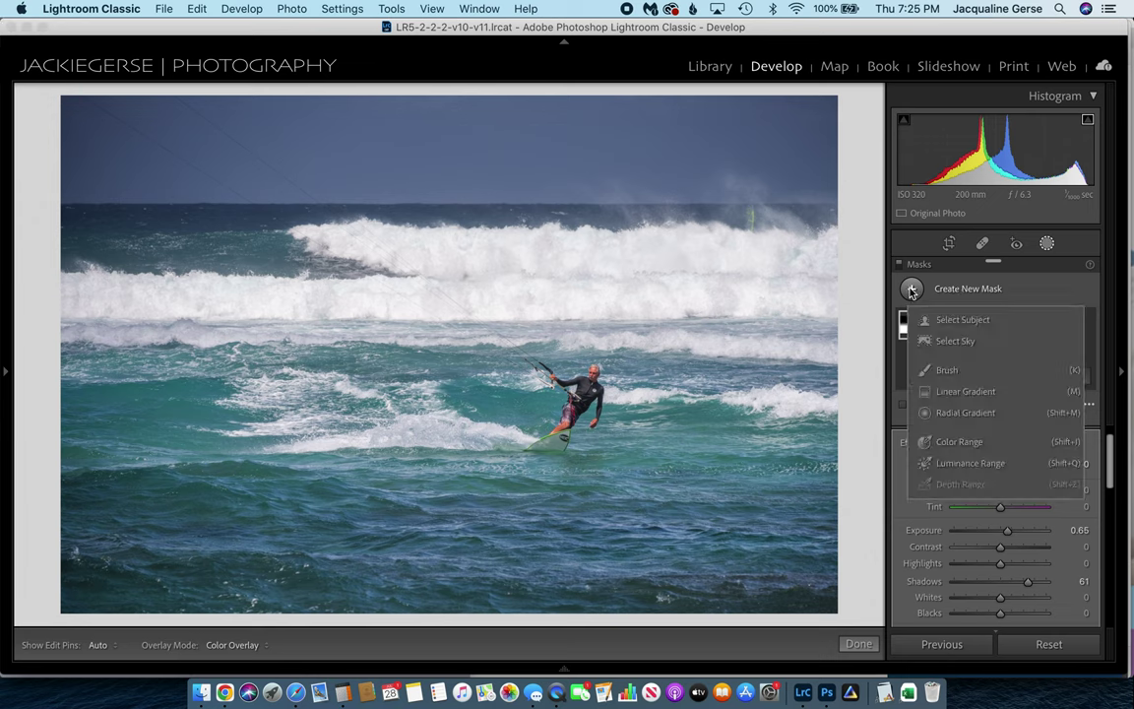
click(942, 391)
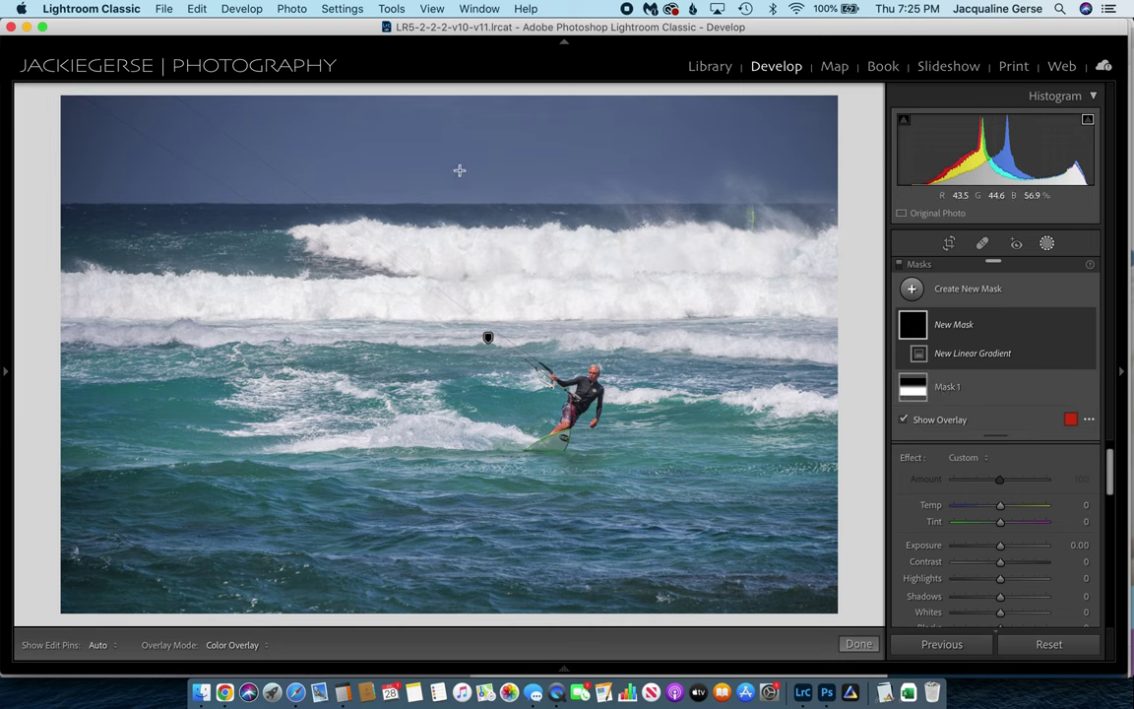
drag(458, 170, 458, 247)
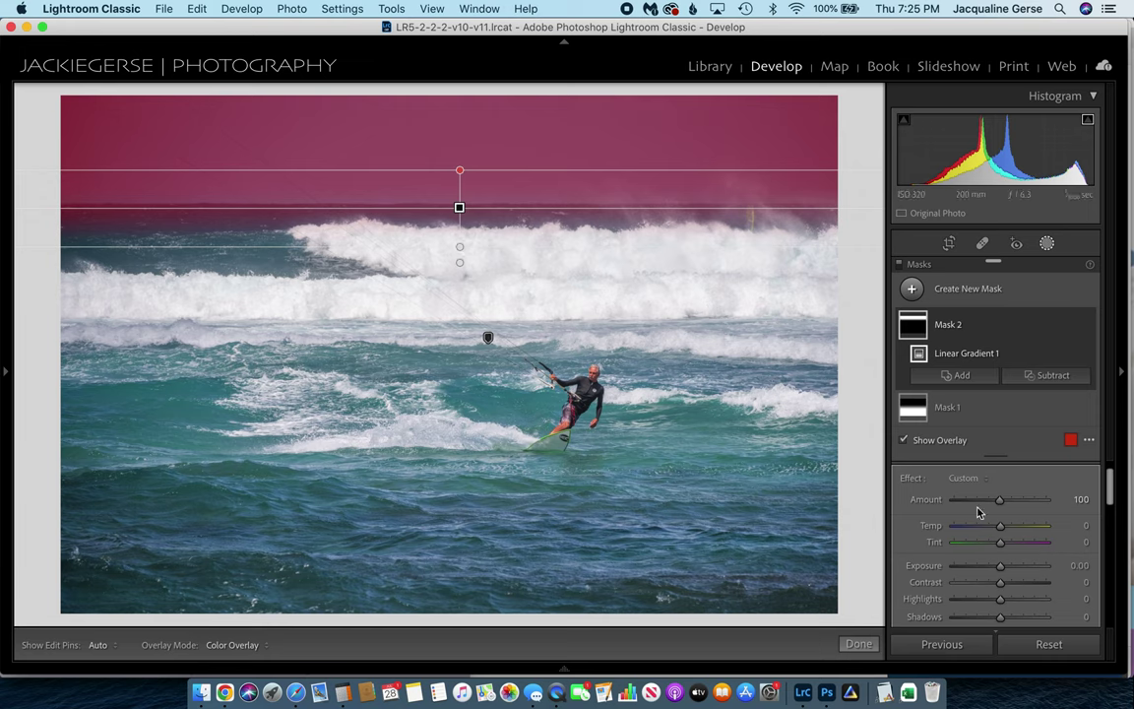
Step: Set the sky gradient's Exposure to 0.37 after overshooting to 0.67
drag(1000, 569, 1003, 569)
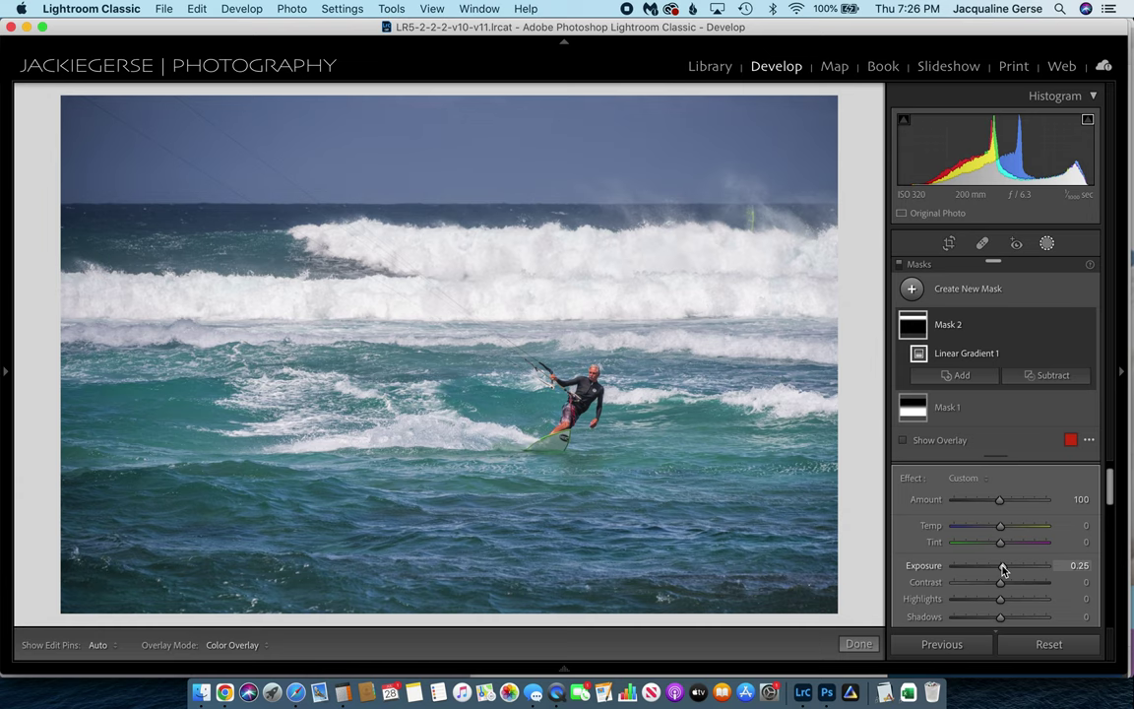
drag(1003, 569, 1005, 569)
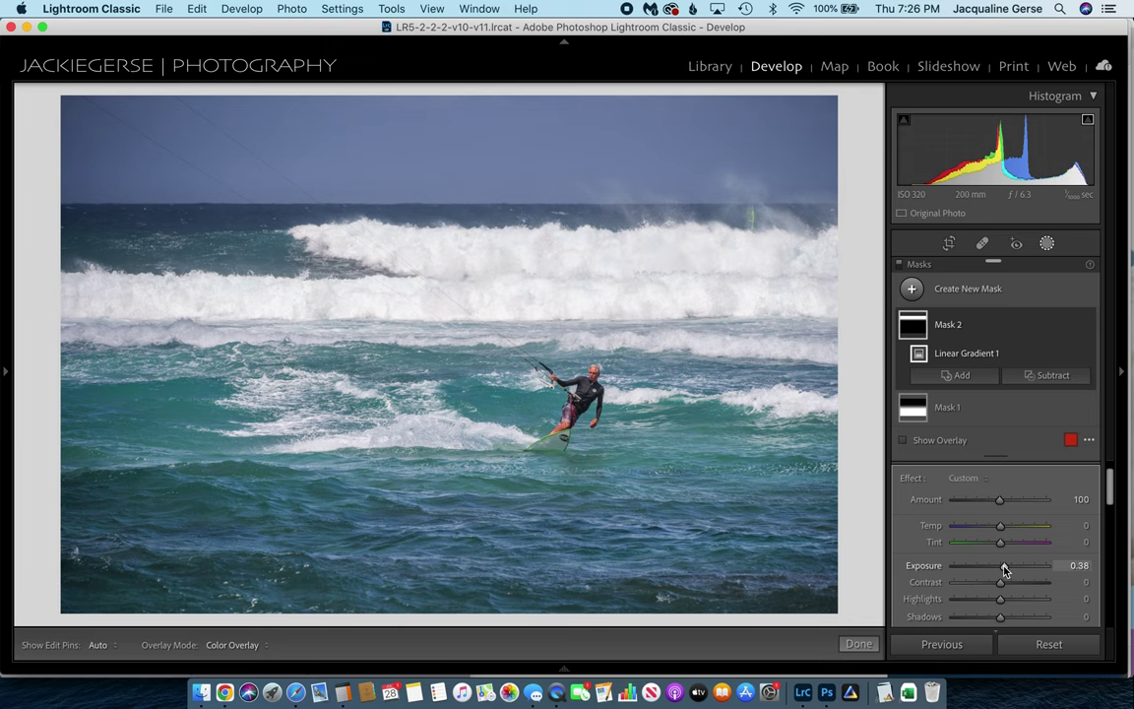
drag(1004, 569, 1007, 569)
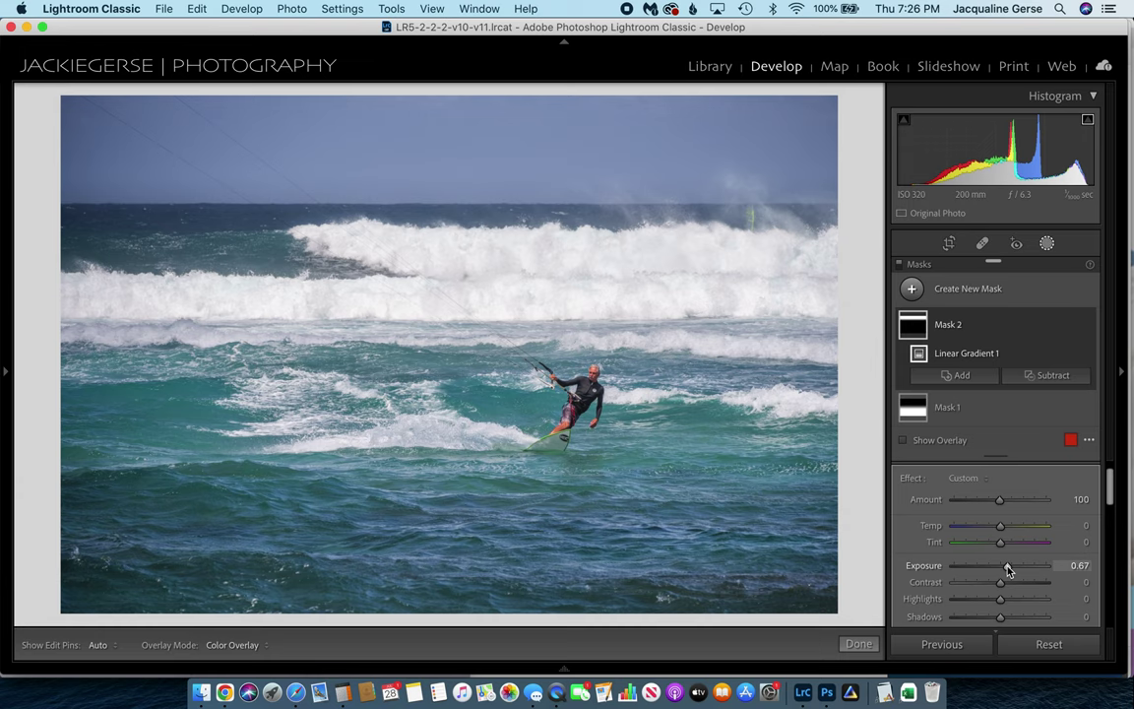
drag(1007, 569, 1005, 569)
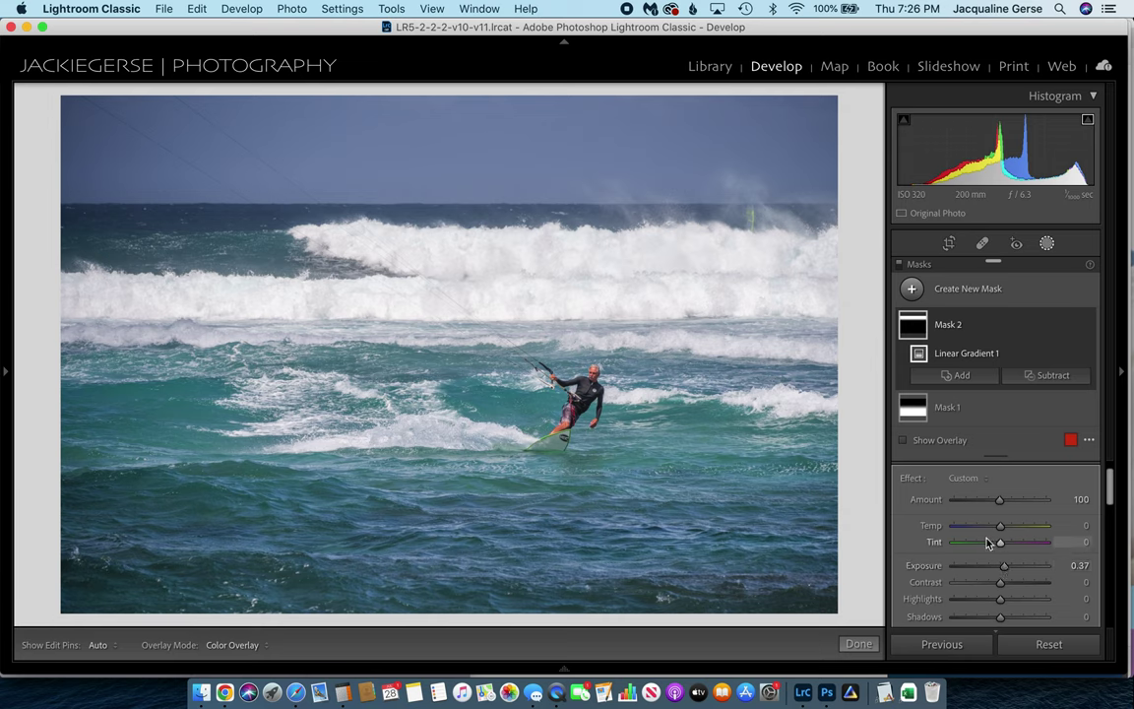
scroll(989, 543, down, 2)
scroll(989, 543, up, 3)
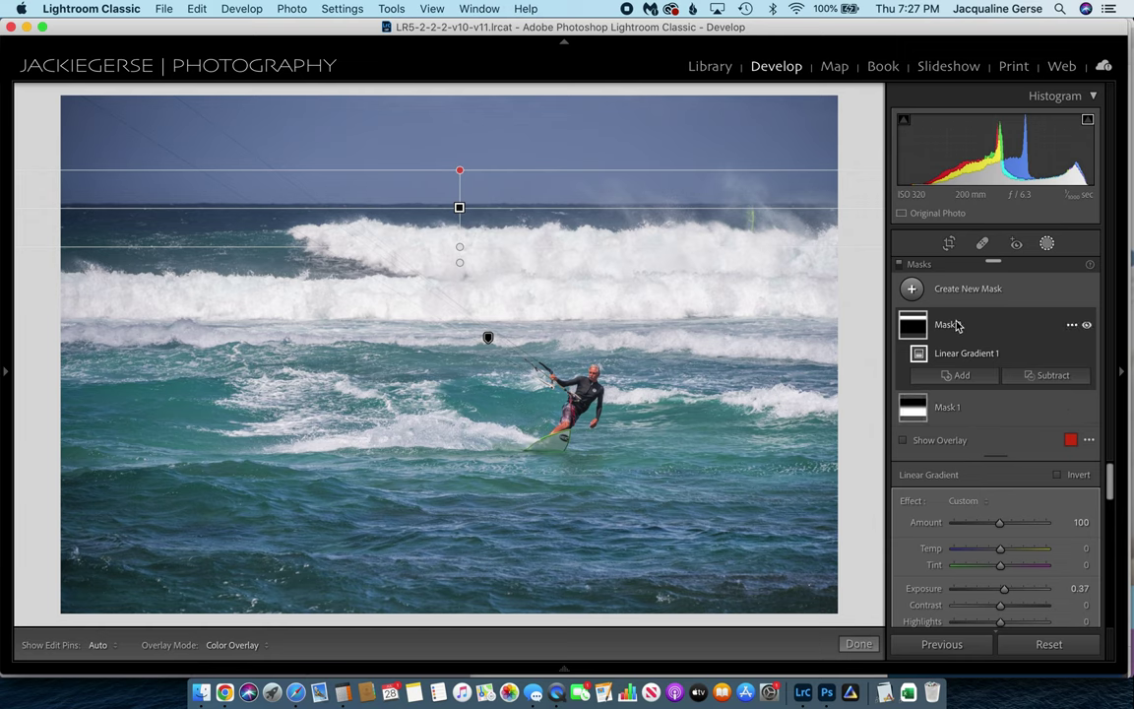
click(912, 291)
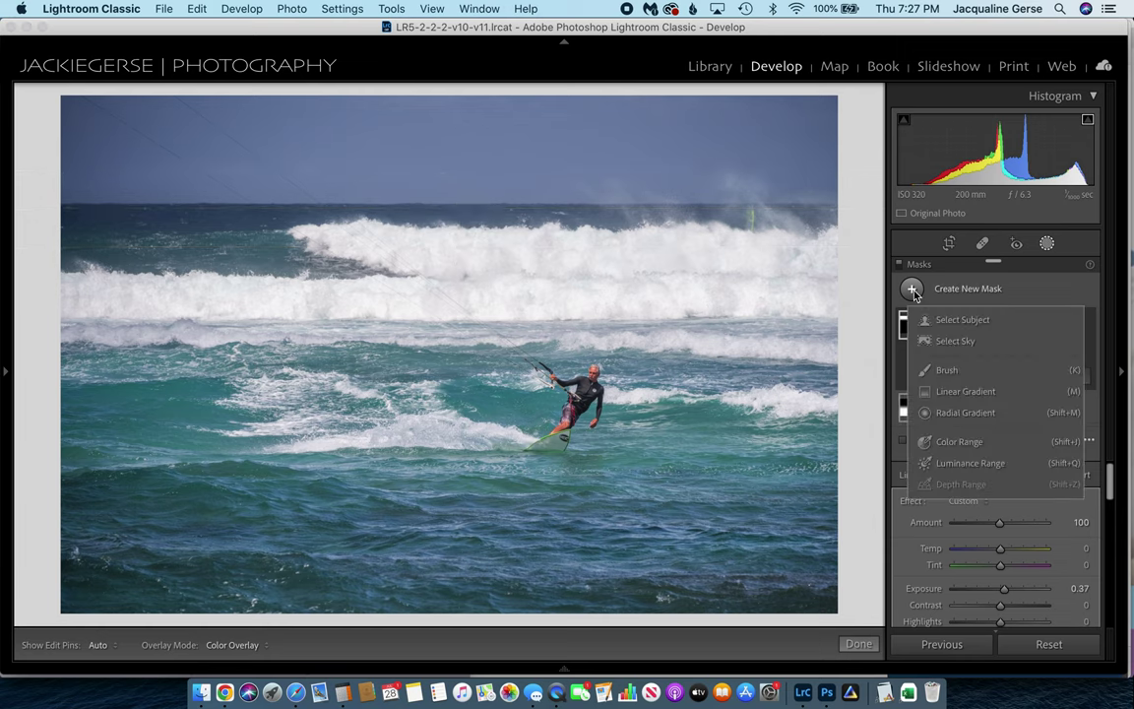
Step: Choose Radial Gradient as the type of the new mask
click(960, 415)
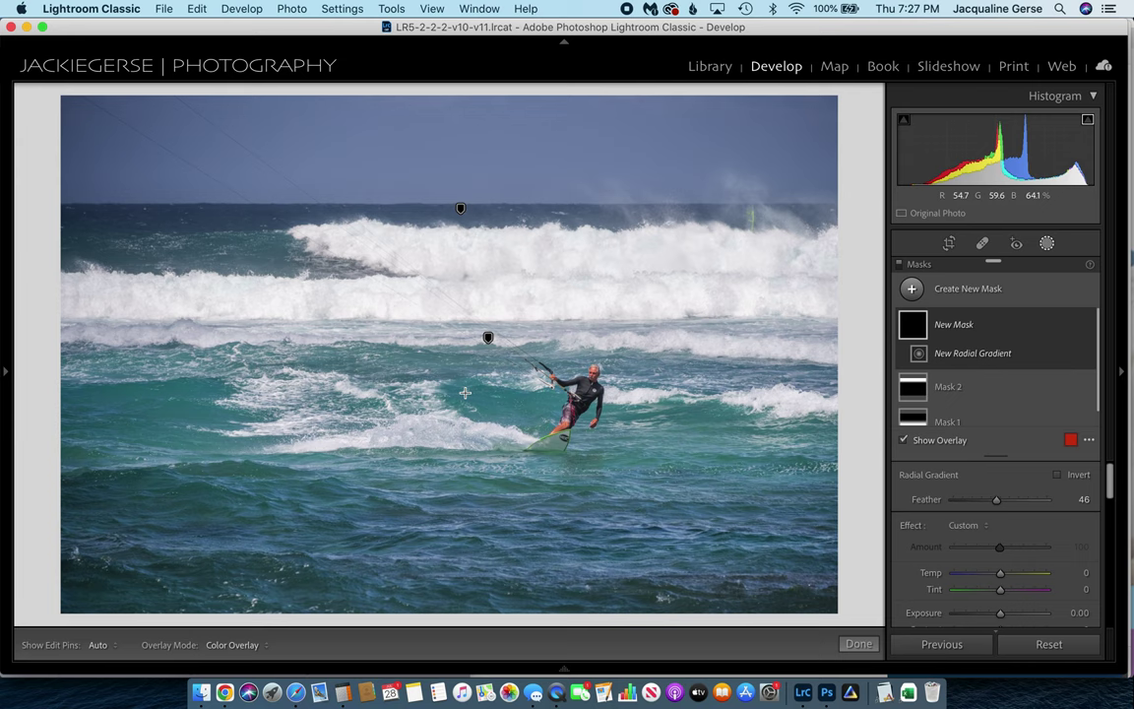
Step: Draw a radial ellipse around the kitesurfer, enlarge it over the waves and shift it right
drag(464, 393, 593, 425)
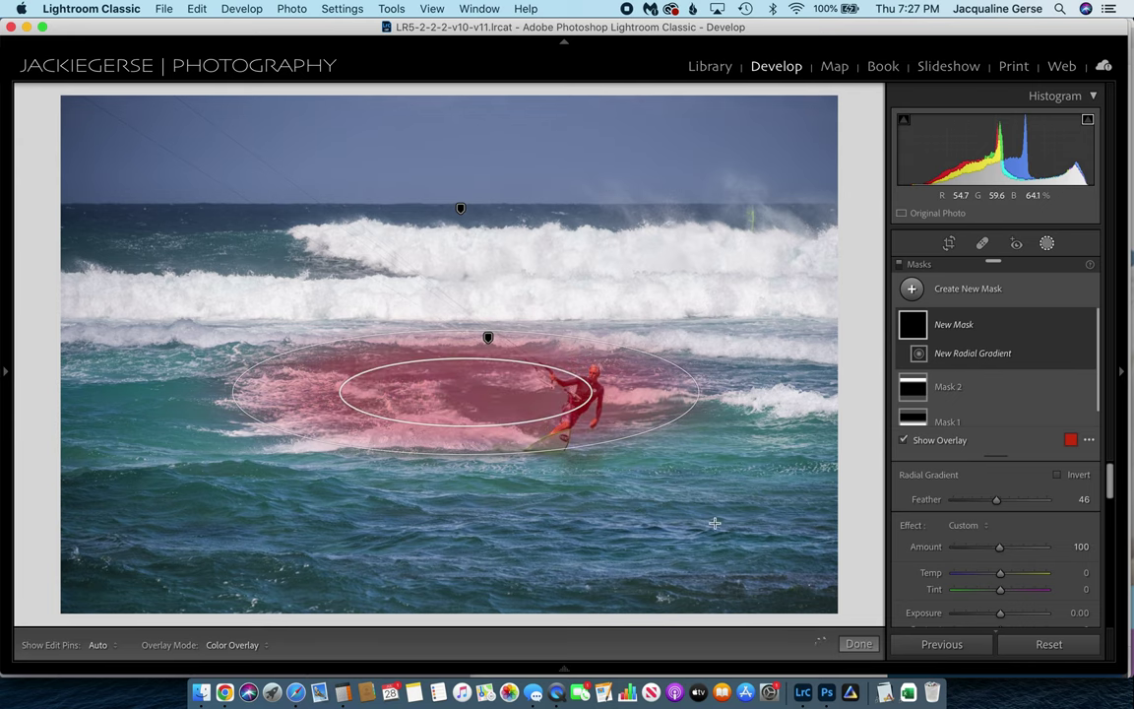
drag(715, 523, 774, 537)
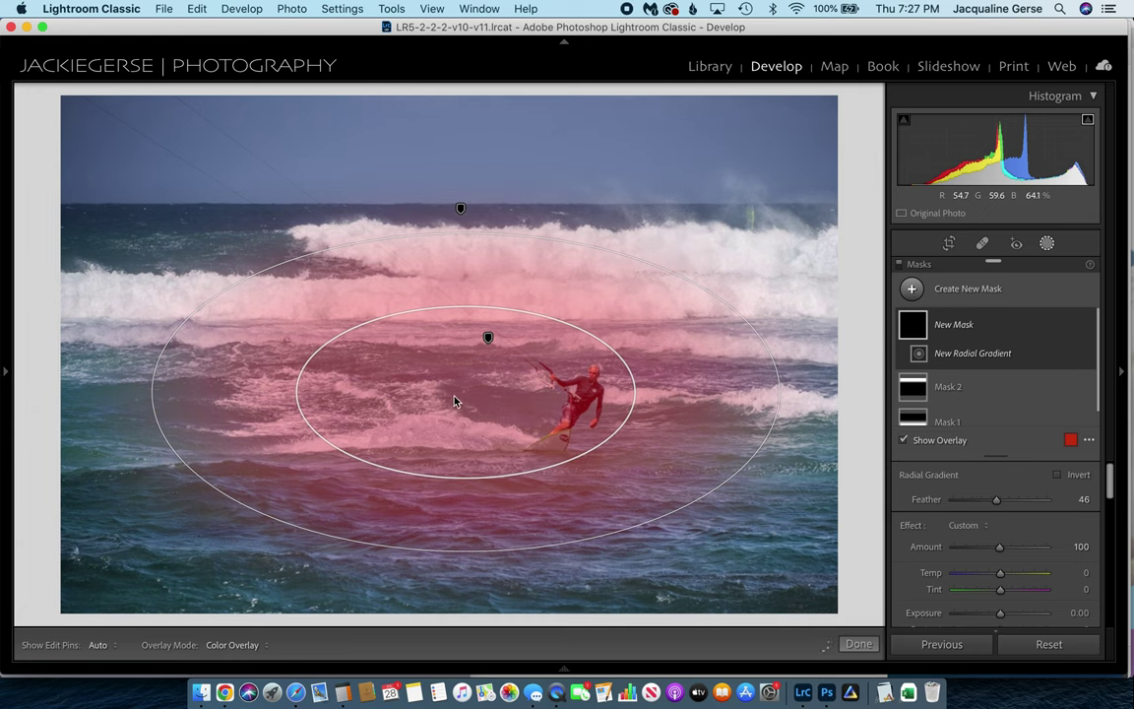
drag(463, 395, 563, 406)
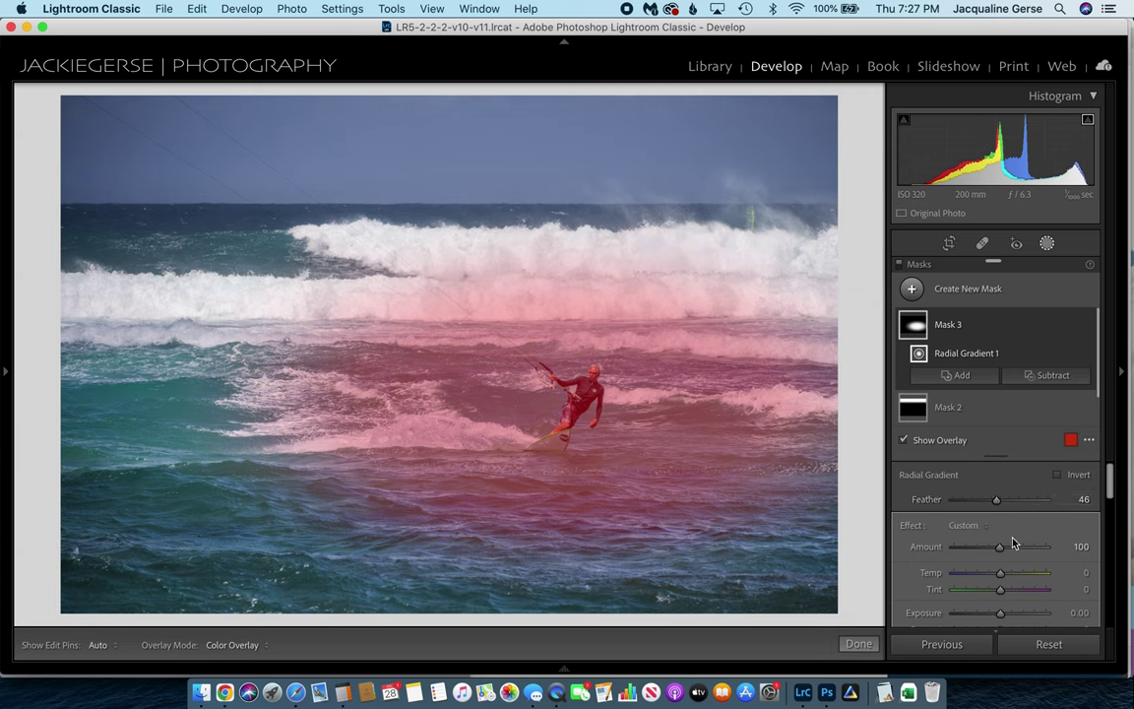
scroll(1014, 543, down, 4)
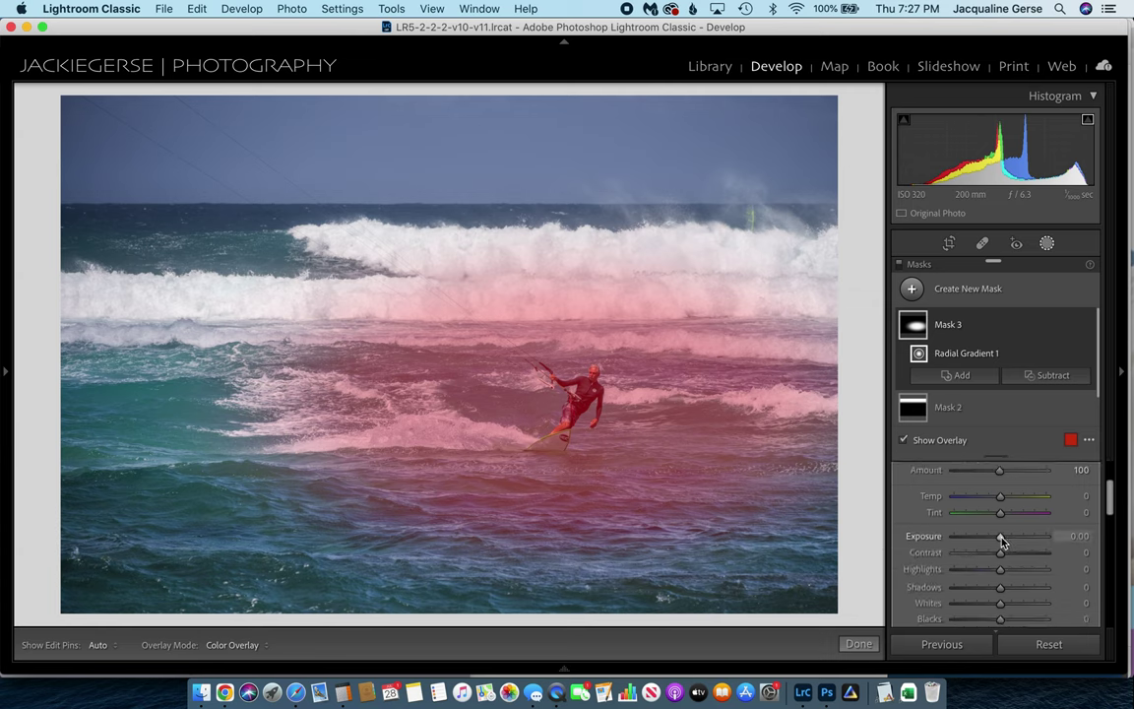
Step: Hide the mask overlay and lift Mask 3's Exposure to 0.20
key(o)
drag(1002, 541, 1004, 541)
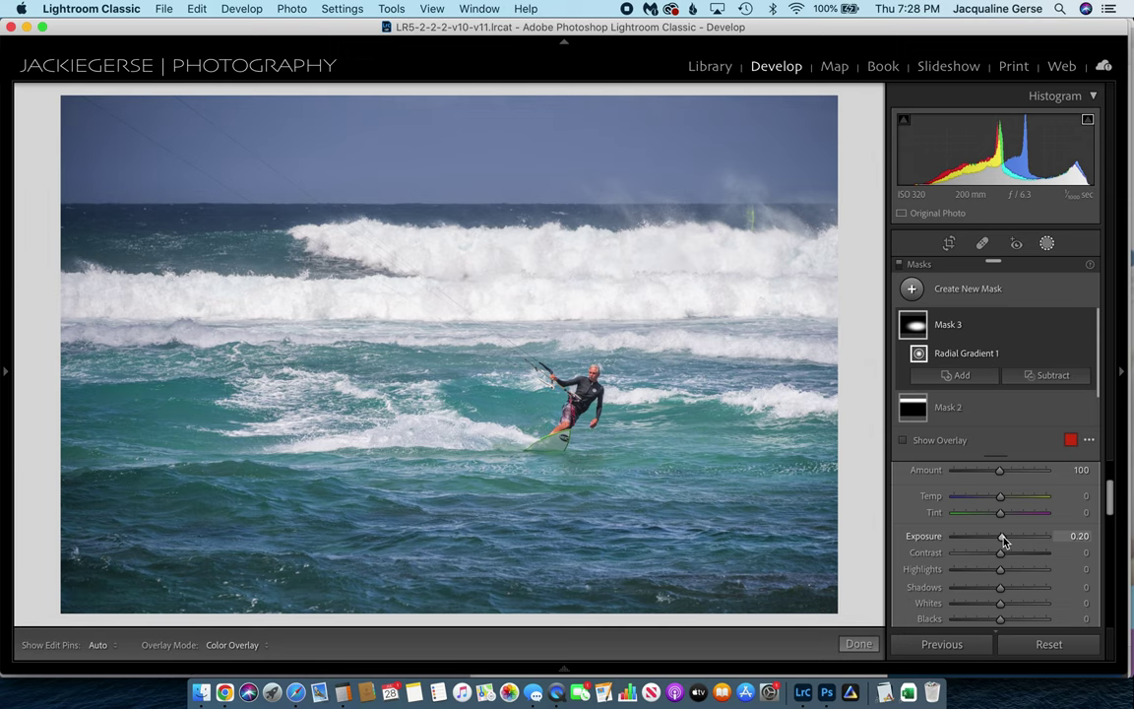
scroll(1004, 540, up, 2)
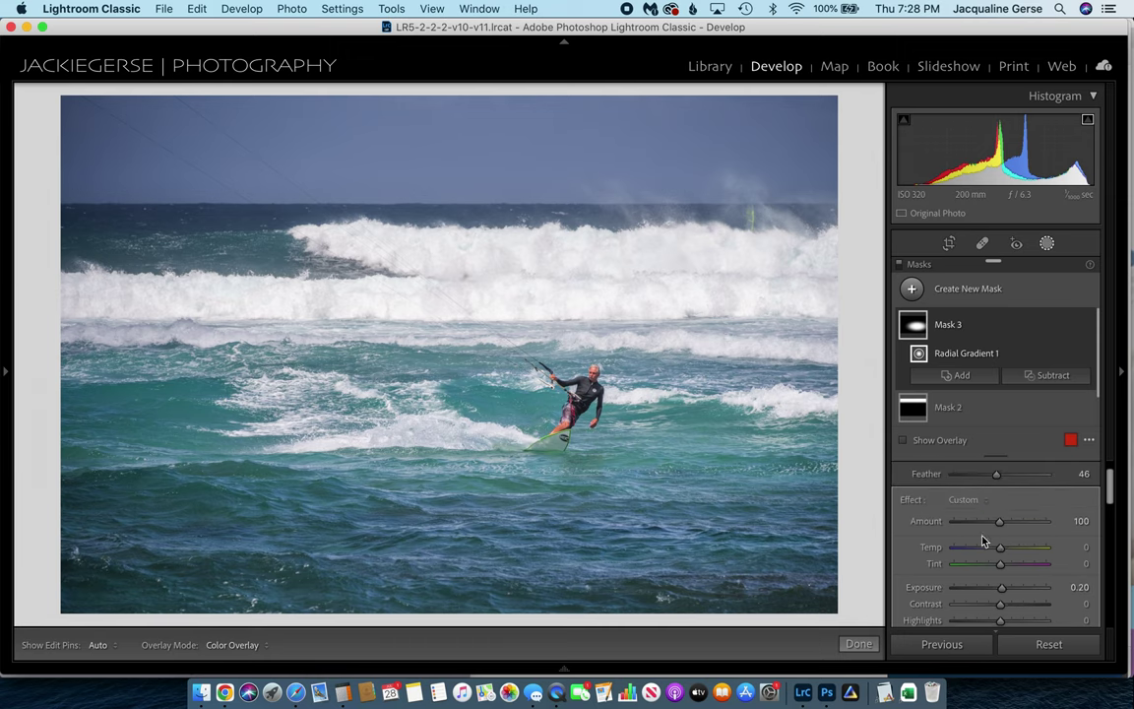
scroll(982, 532, up, 1)
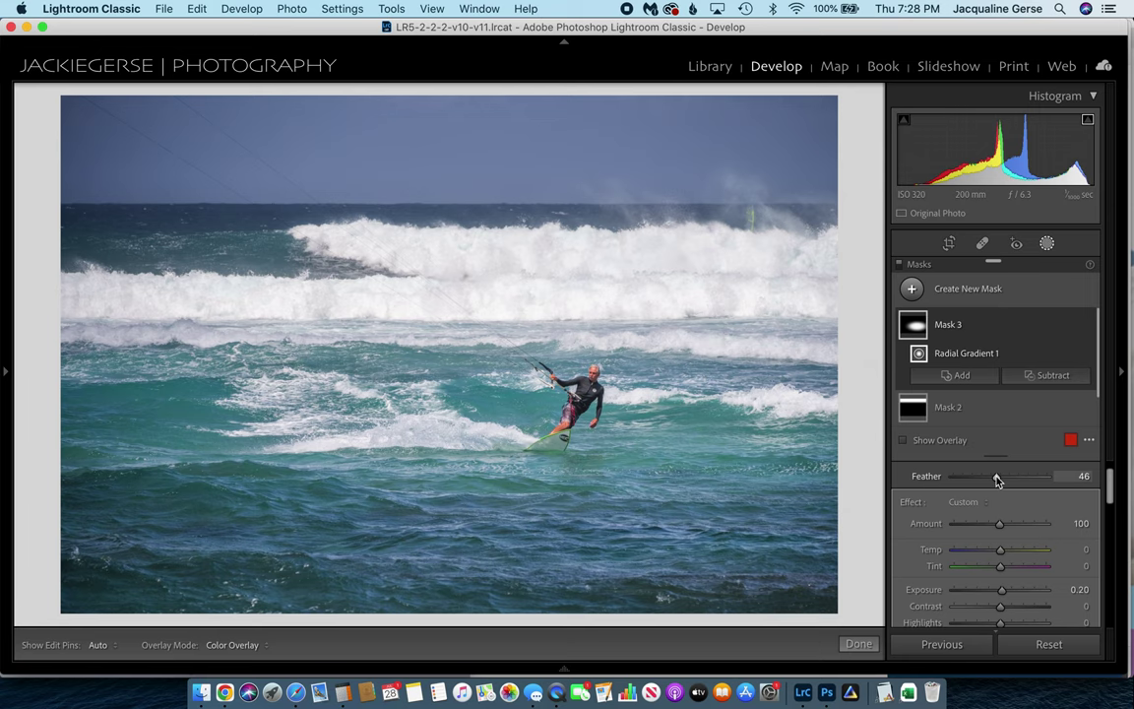
Step: With the overlay shown, set the radial mask's Feather to 52 after trying 62
click(904, 441)
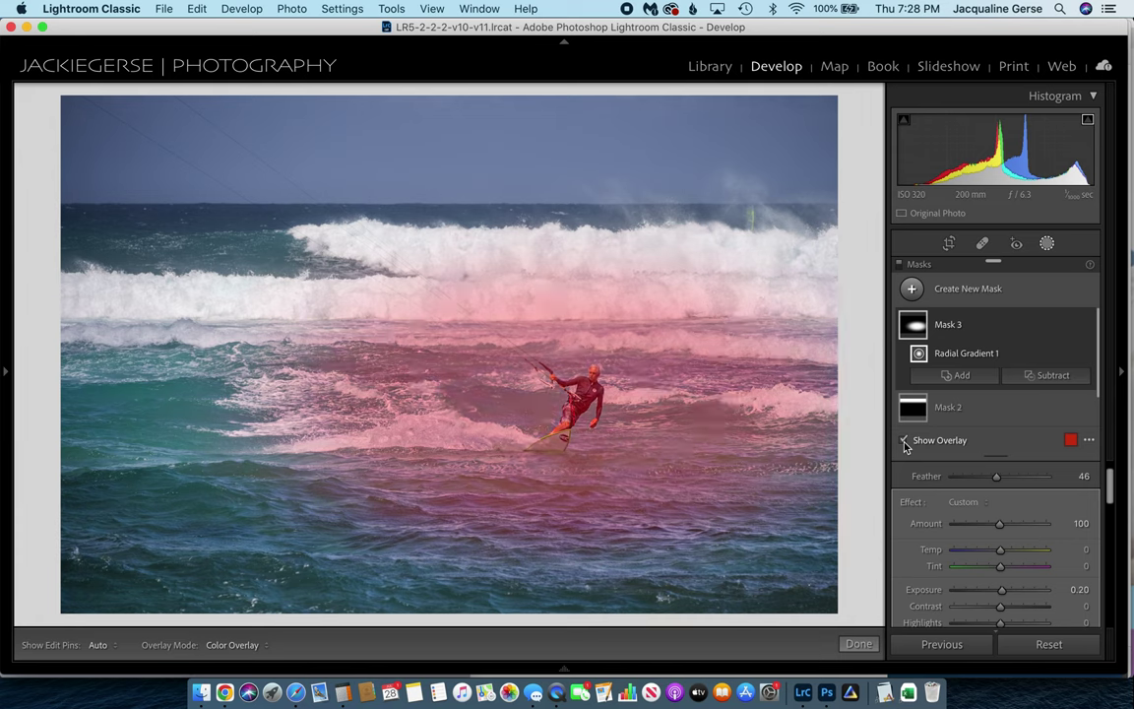
mouse_move(585, 434)
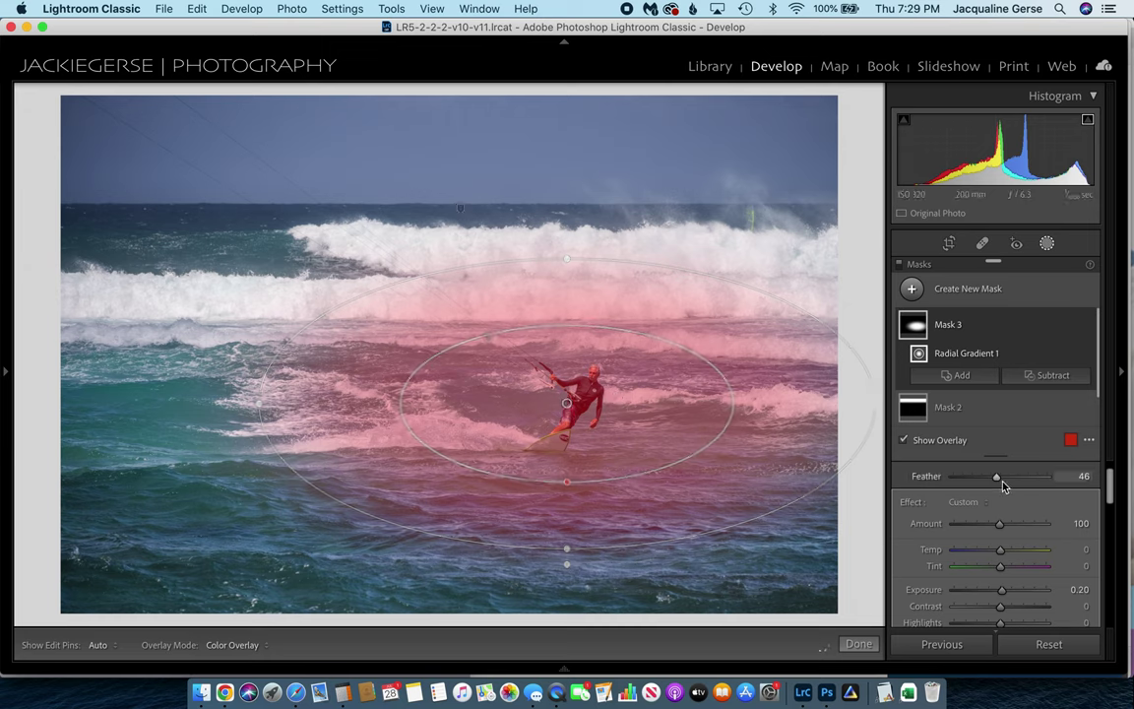
drag(997, 479, 1001, 477)
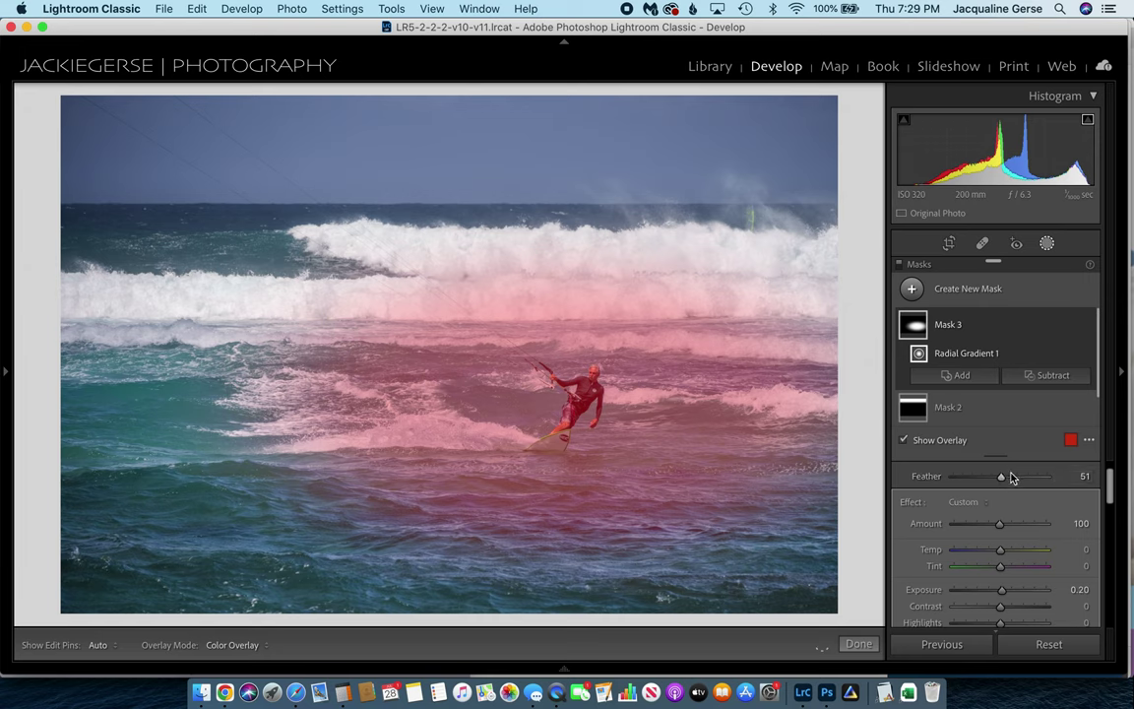
drag(1001, 479, 1012, 479)
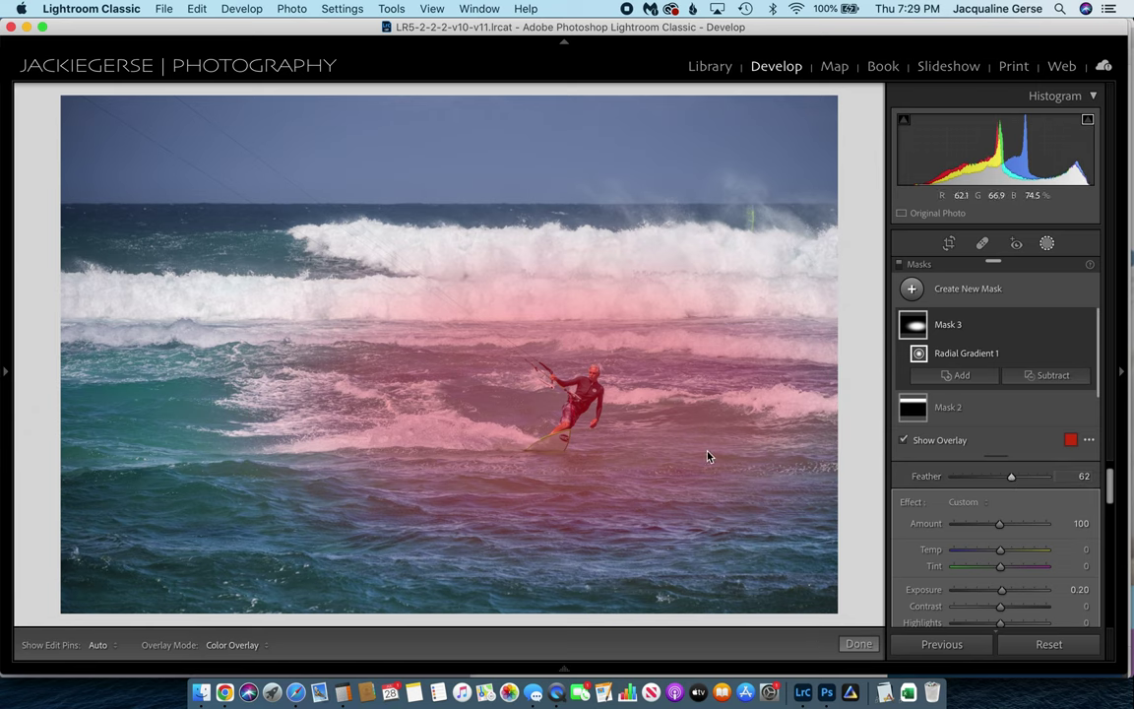
mouse_move(707, 456)
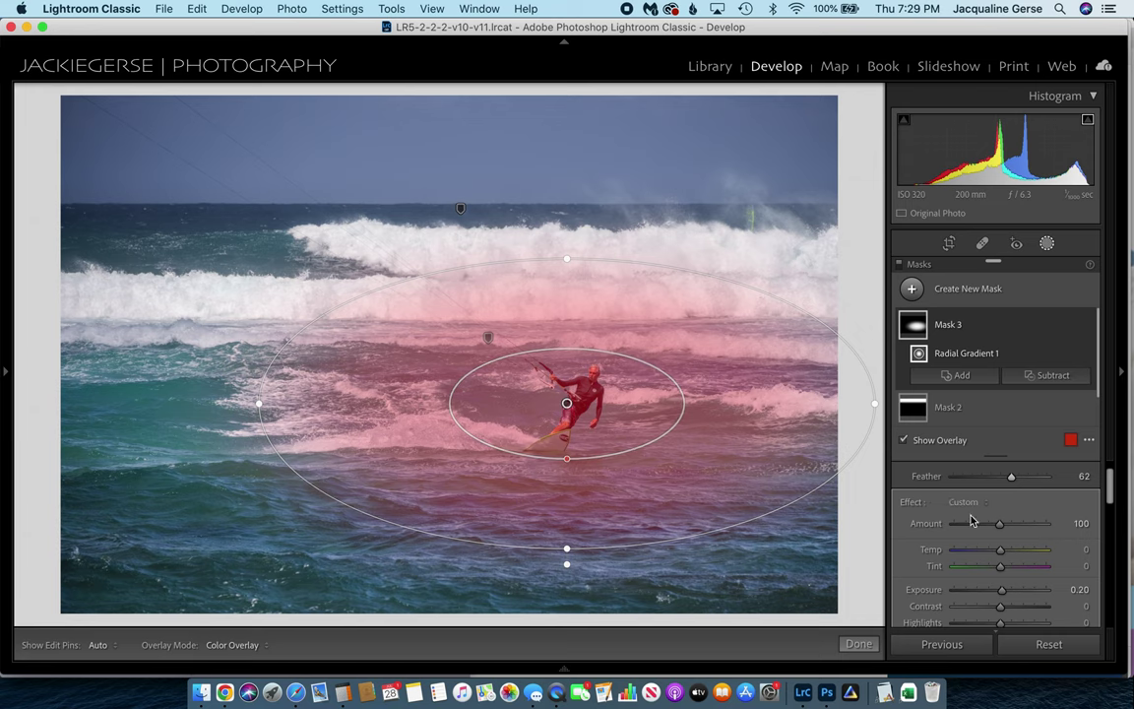
drag(1010, 478, 1001, 477)
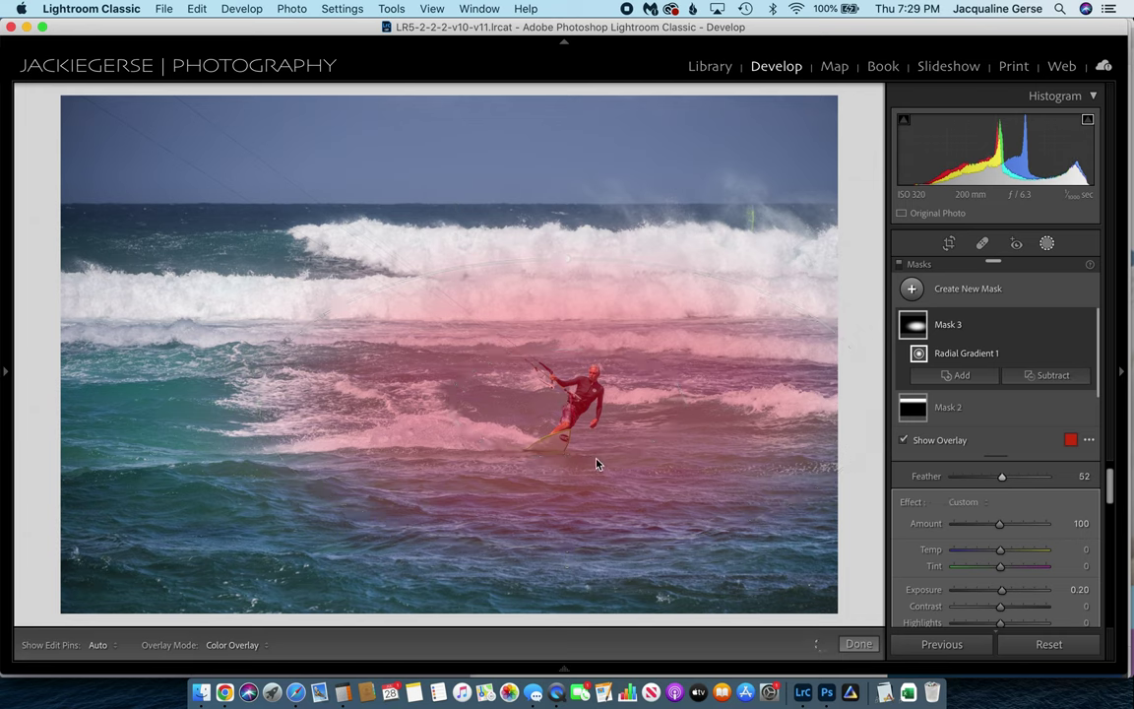
mouse_move(596, 463)
click(904, 441)
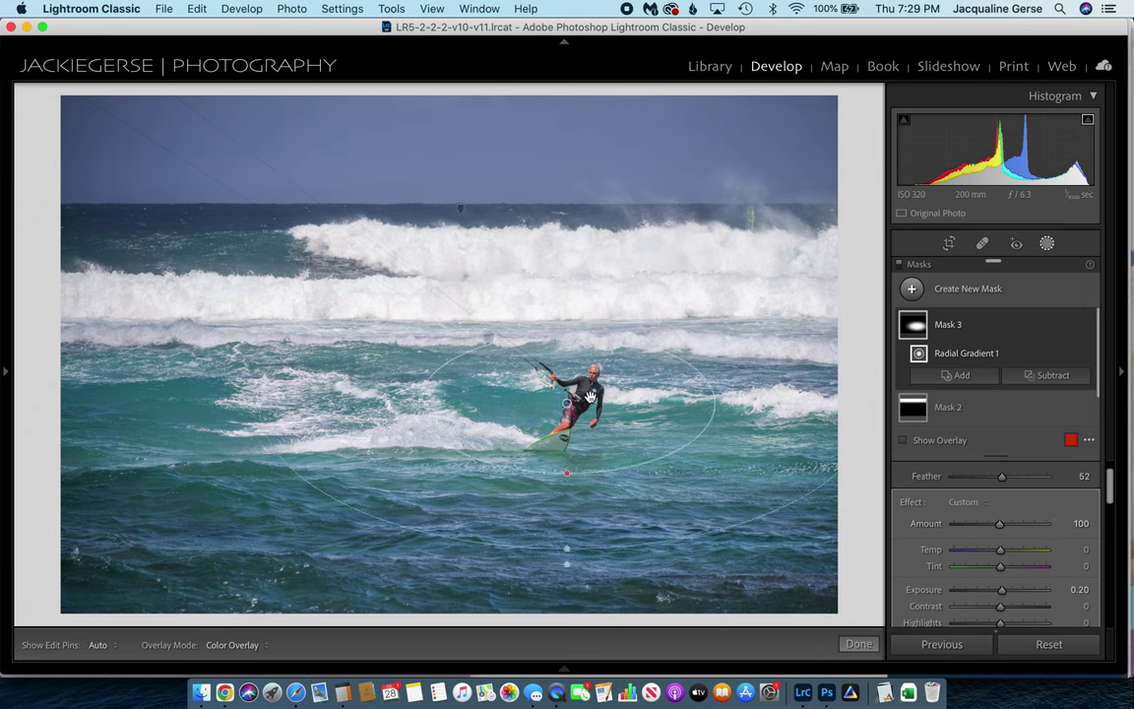
Step: Drag the radial gradient's pin slightly down to centre it on the kitesurfer
drag(570, 406, 574, 432)
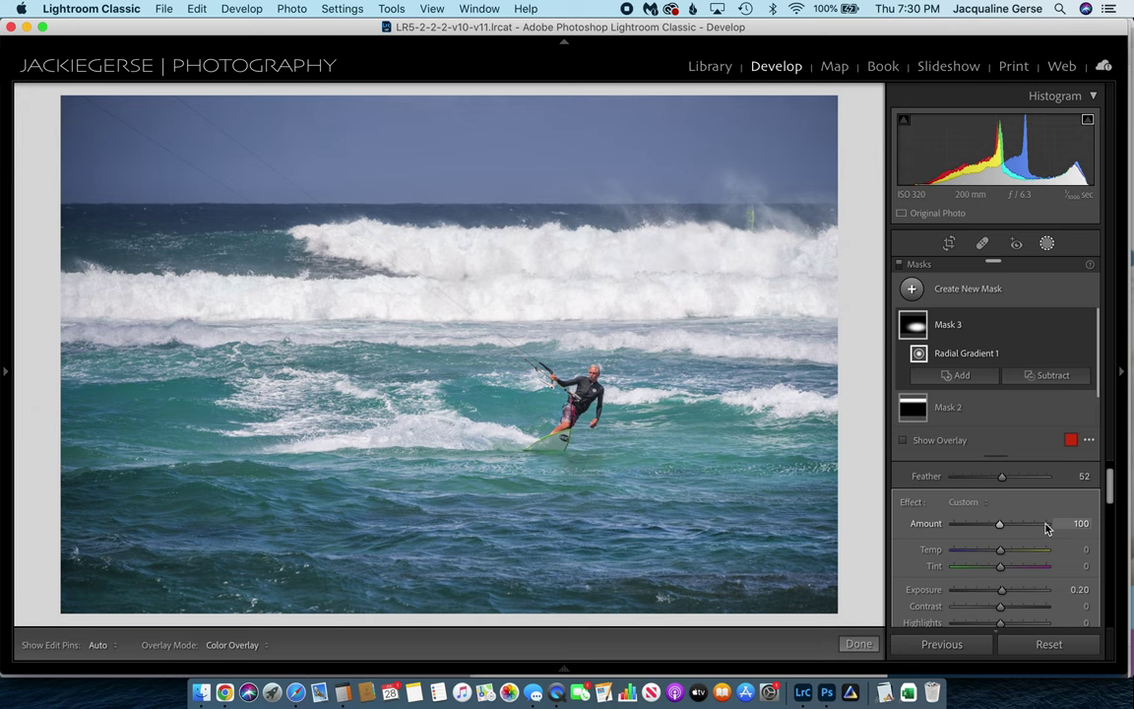
mouse_move(638, 496)
mouse_move(955, 331)
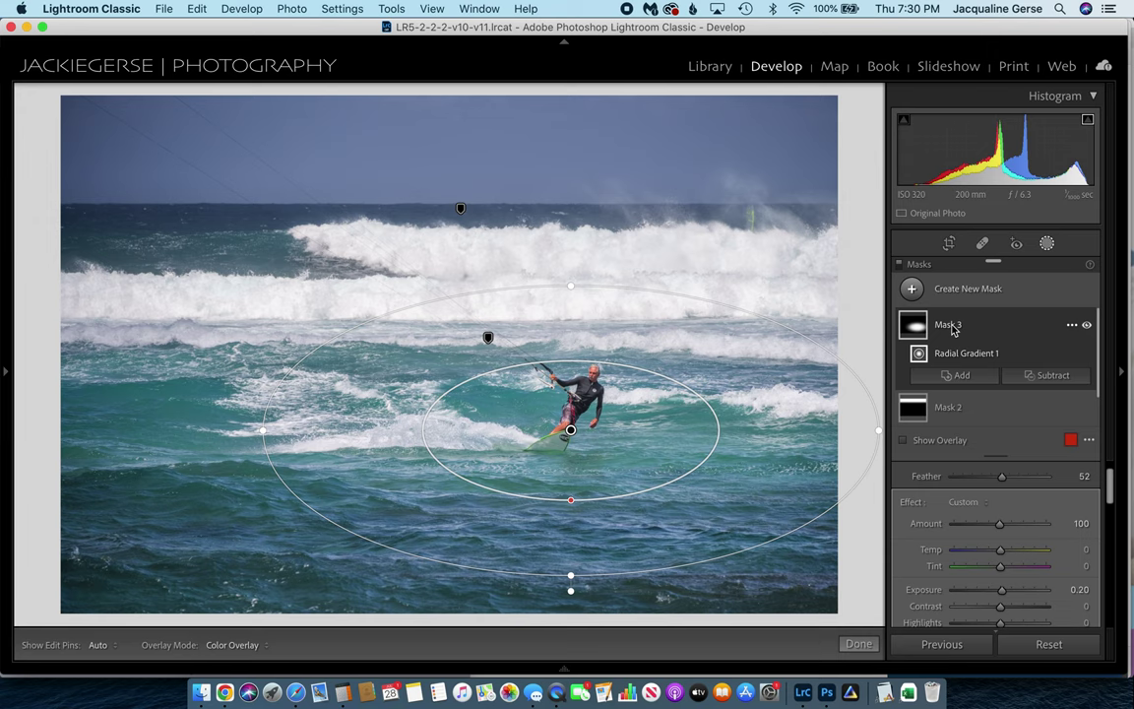
Step: Rename Mask 3 to 'lighten center'
right_click(954, 330)
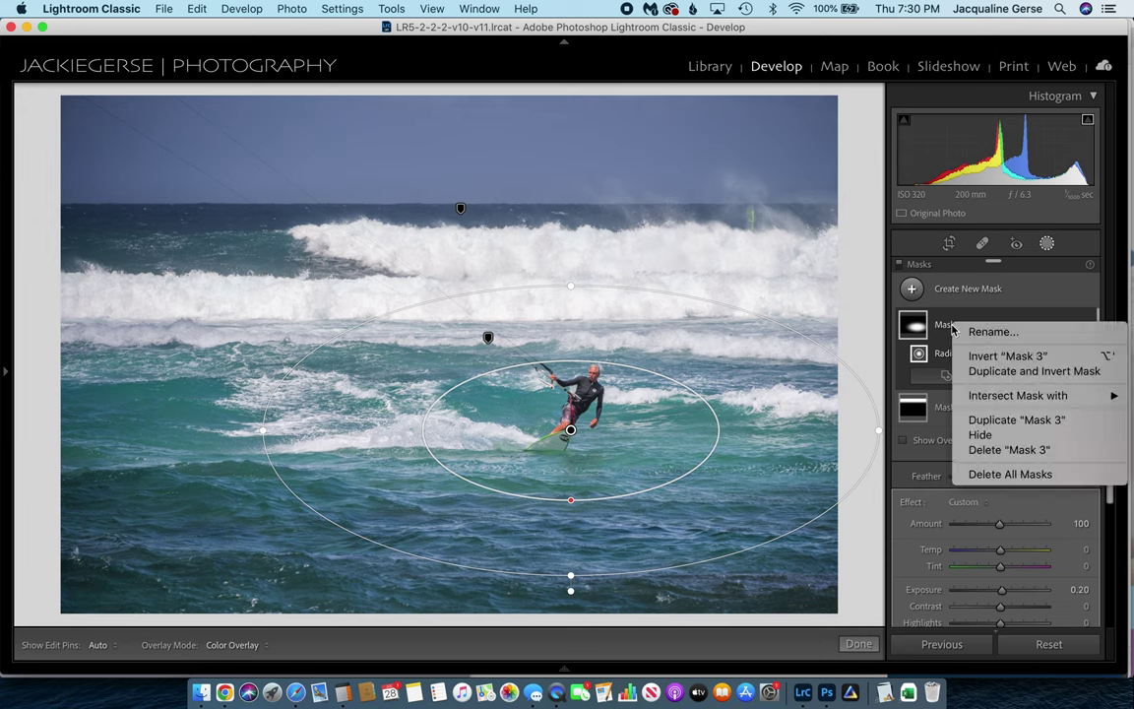
click(980, 333)
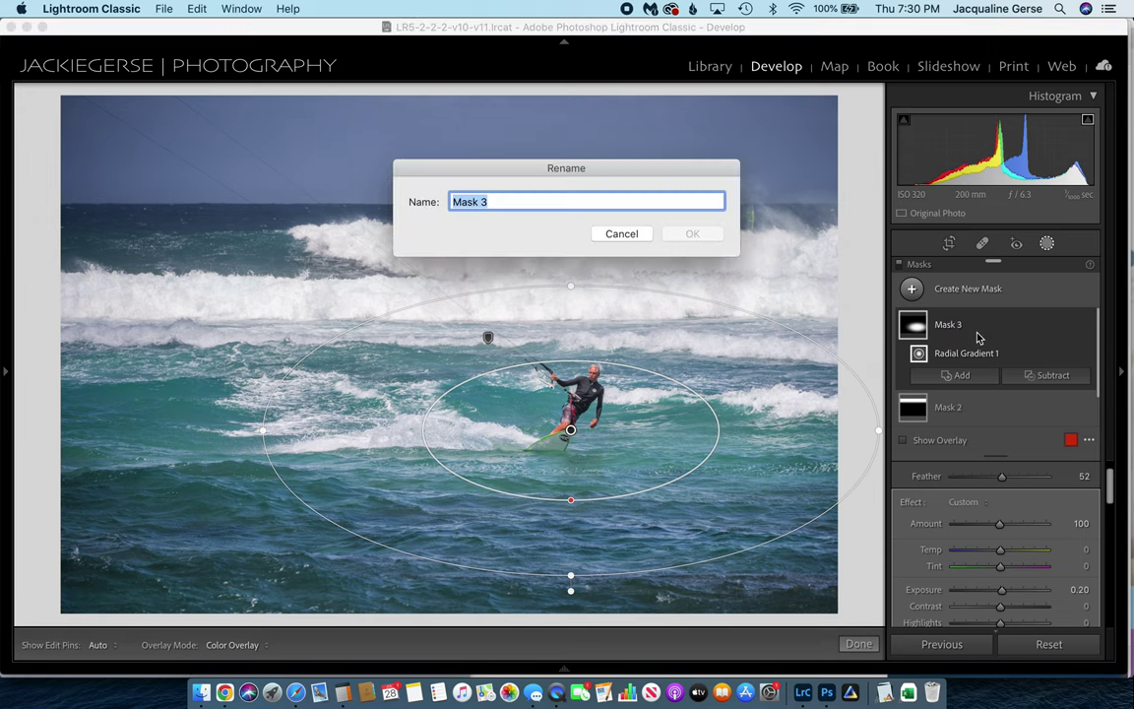
text(l)
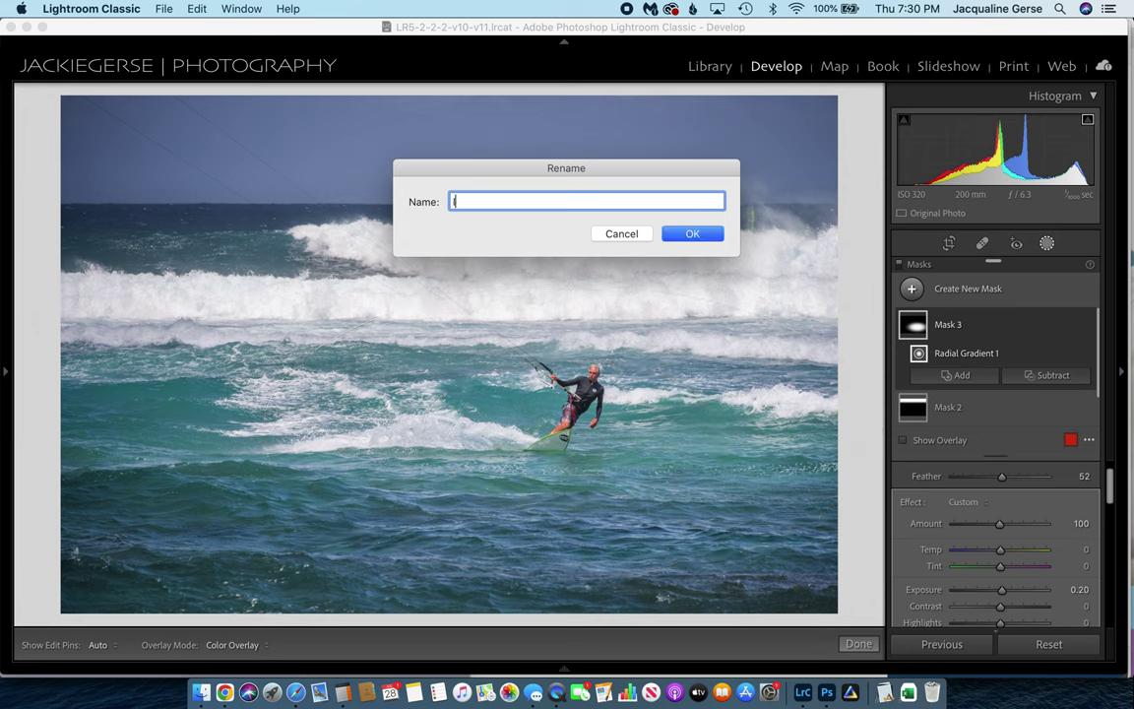
text(ighten center)
key(Return)
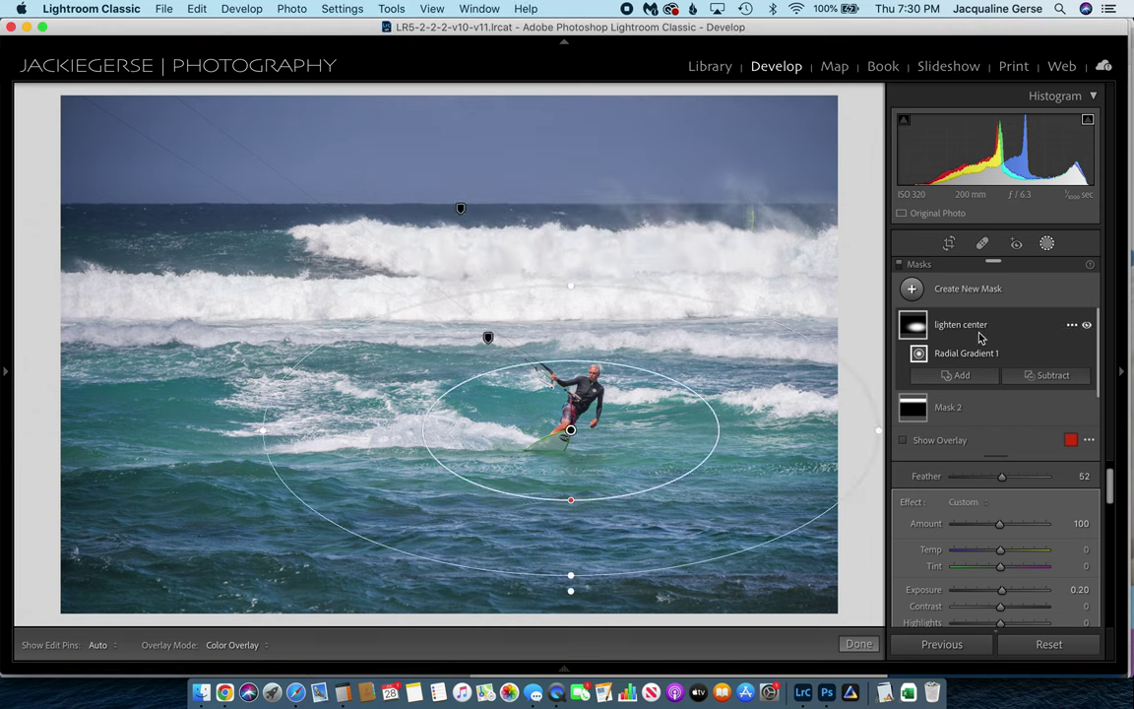
Step: Rename Mask 2, the sky gradient, to 'lighten sky'
scroll(983, 338, down, 1)
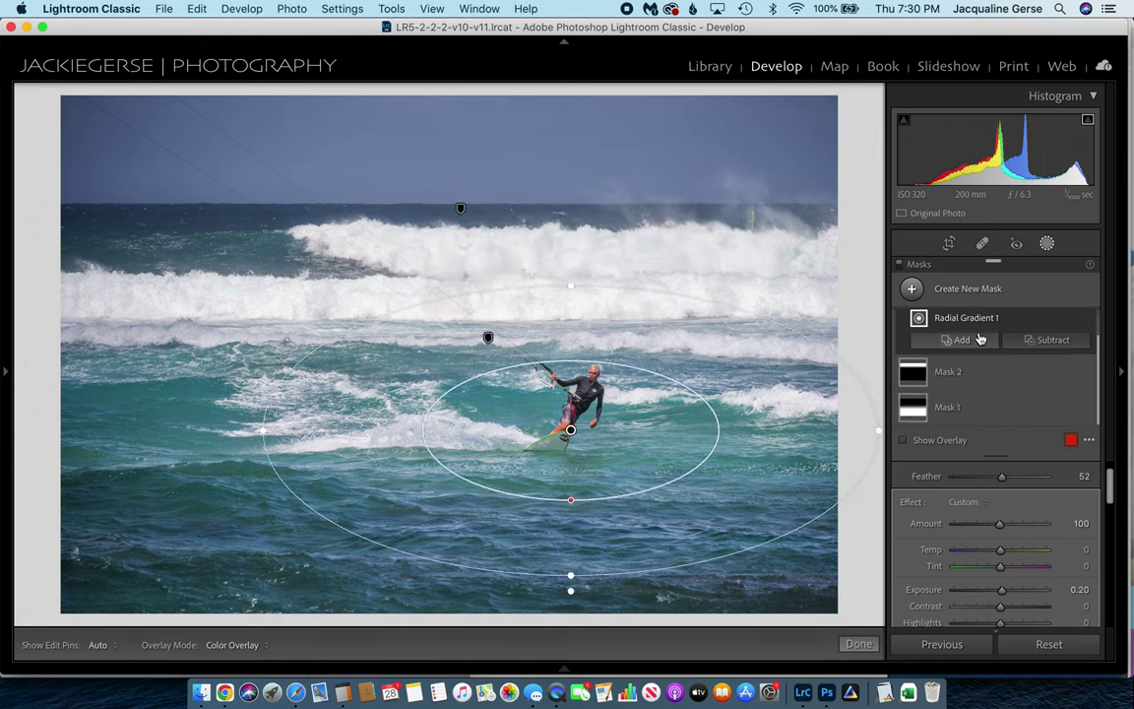
click(949, 375)
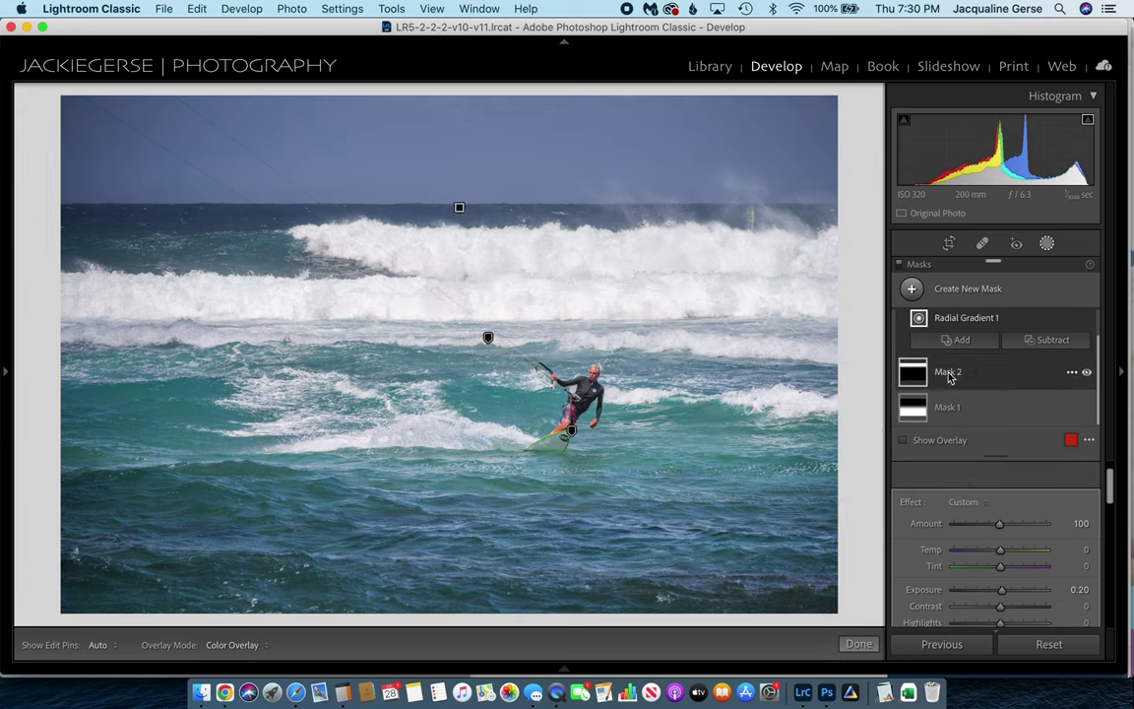
right_click(945, 363)
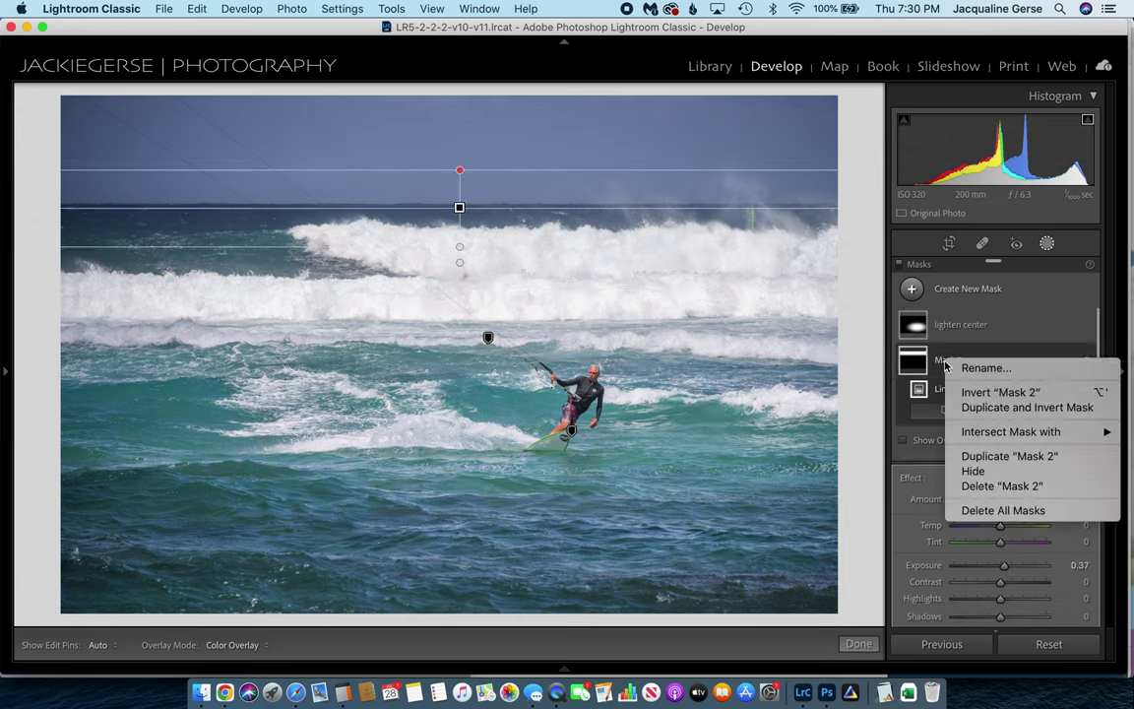
click(967, 372)
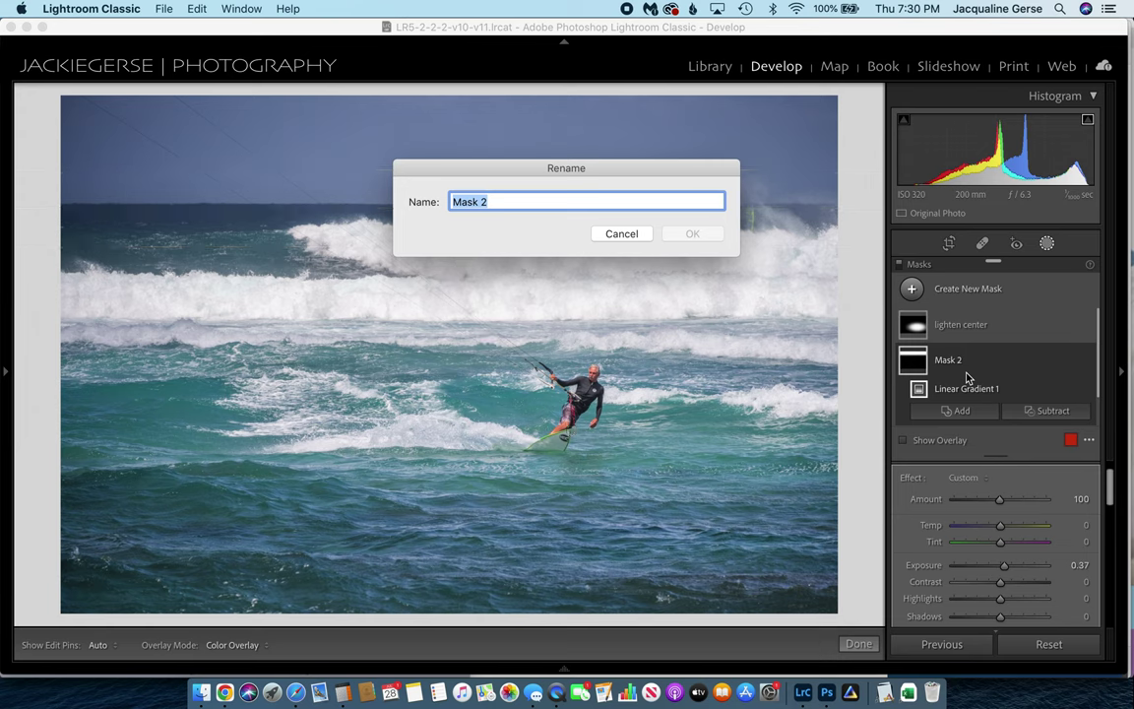
text(l)
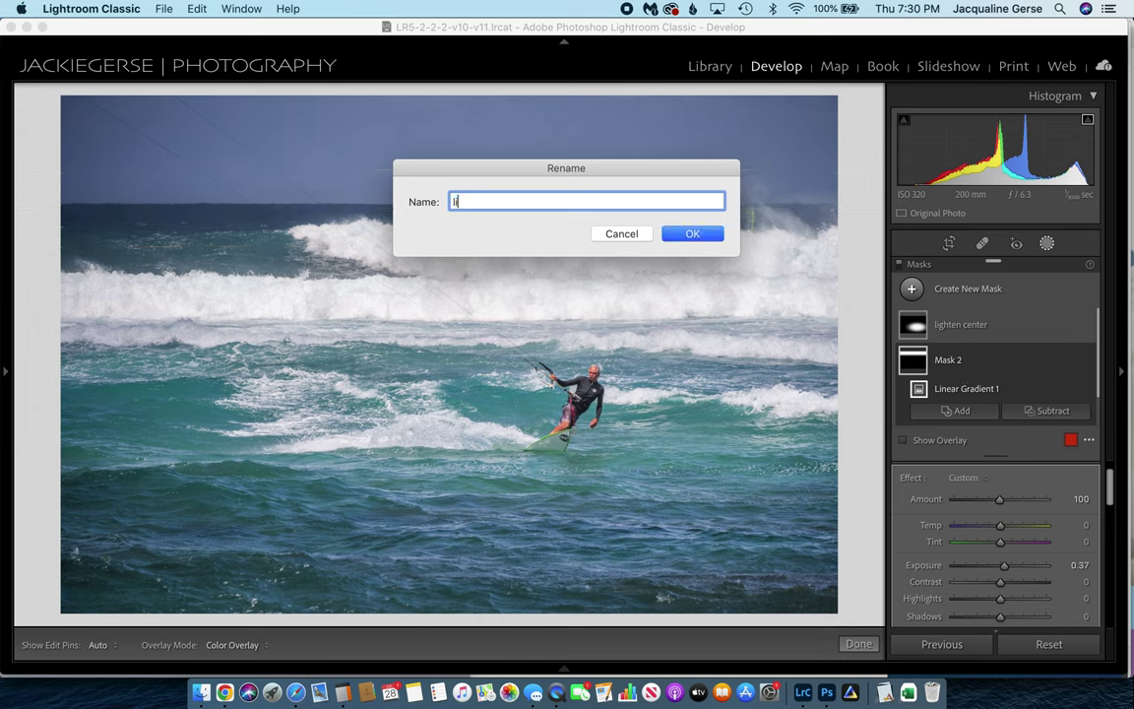
text(ighten sky)
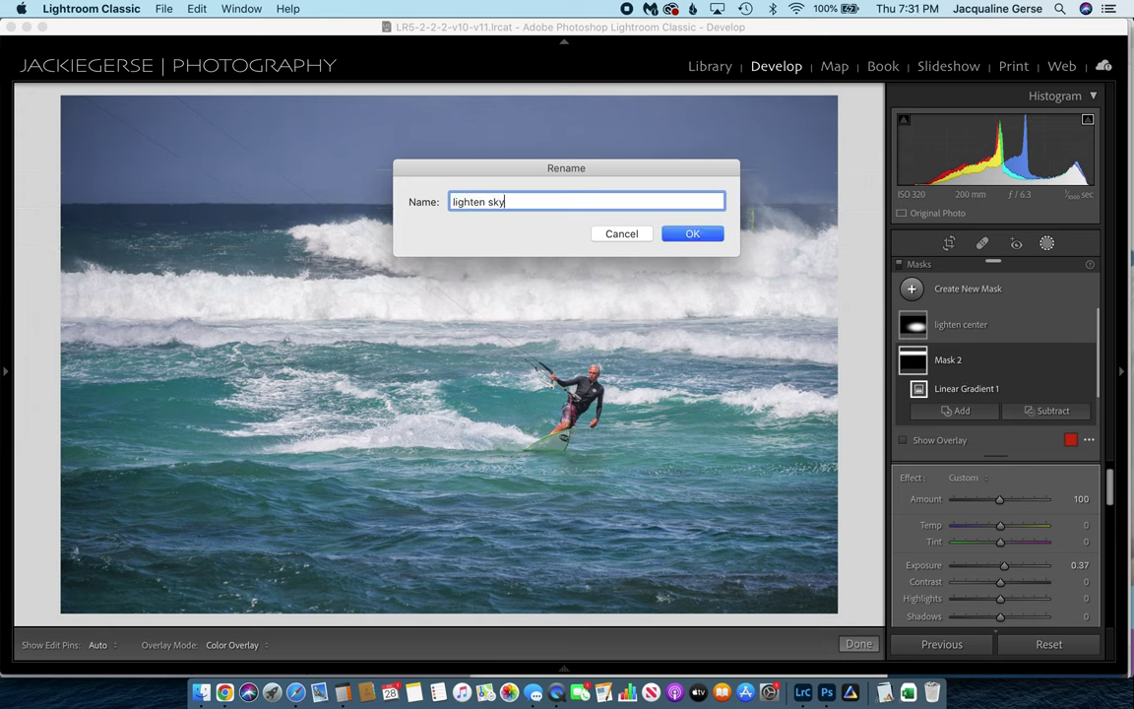
key(Return)
Step: Rename Mask 1, the foreground gradient, to 'lighten foreground'
scroll(990, 381, down, 1)
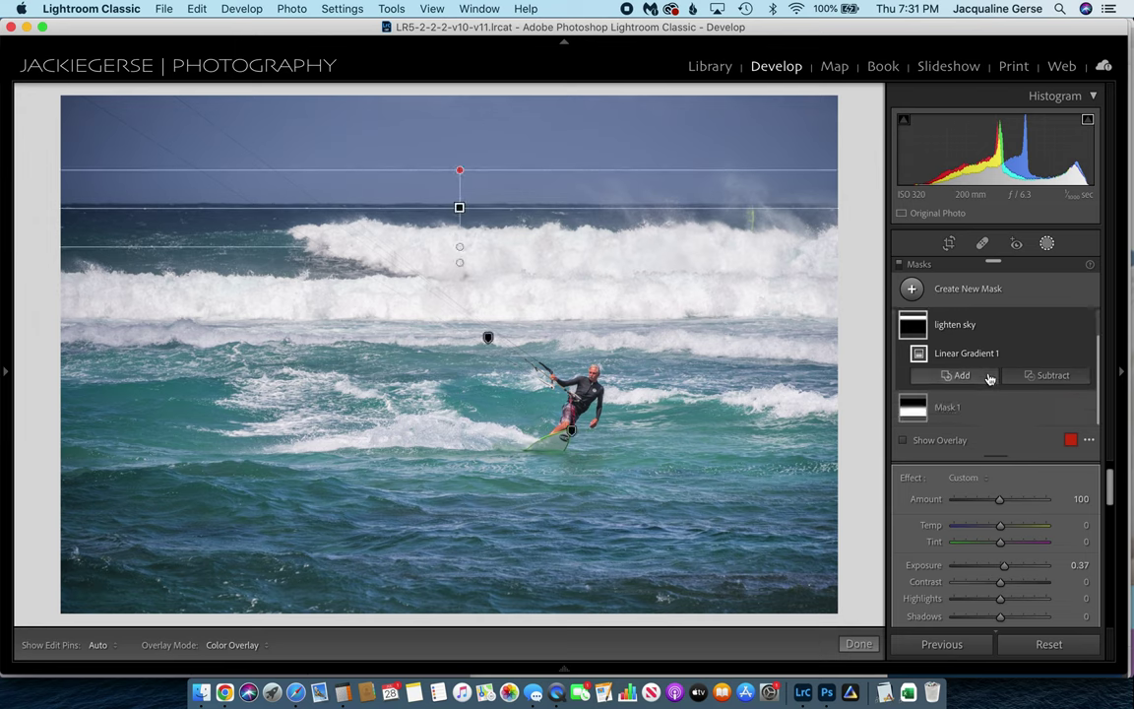
click(948, 406)
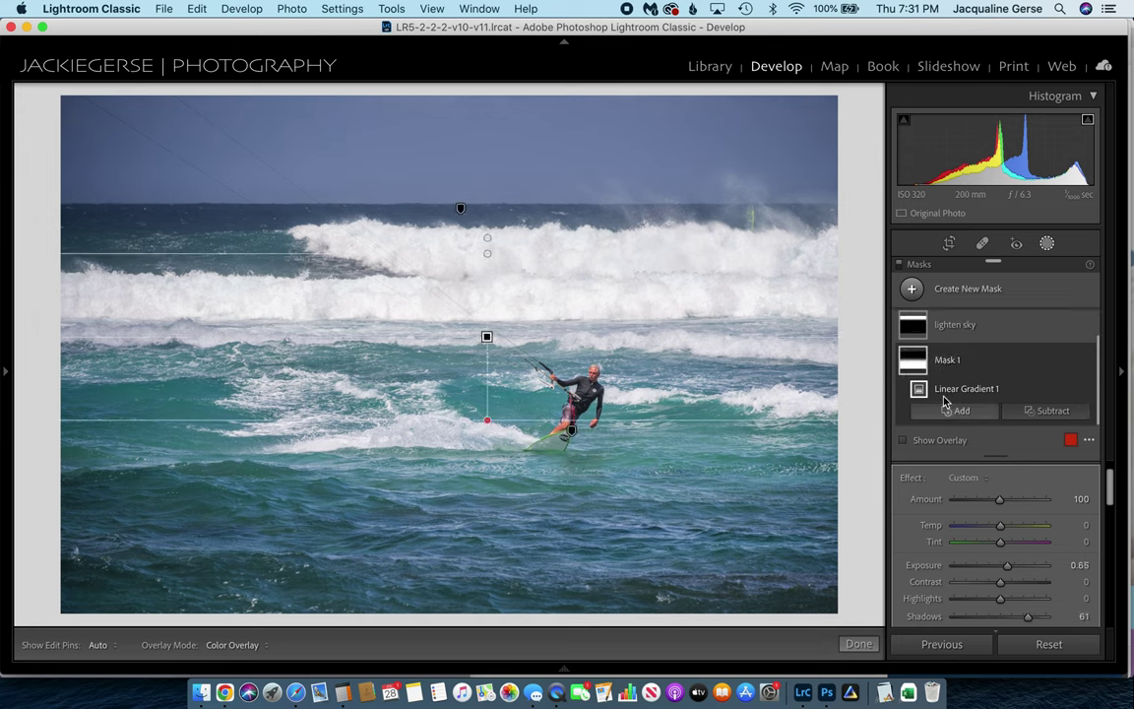
right_click(943, 363)
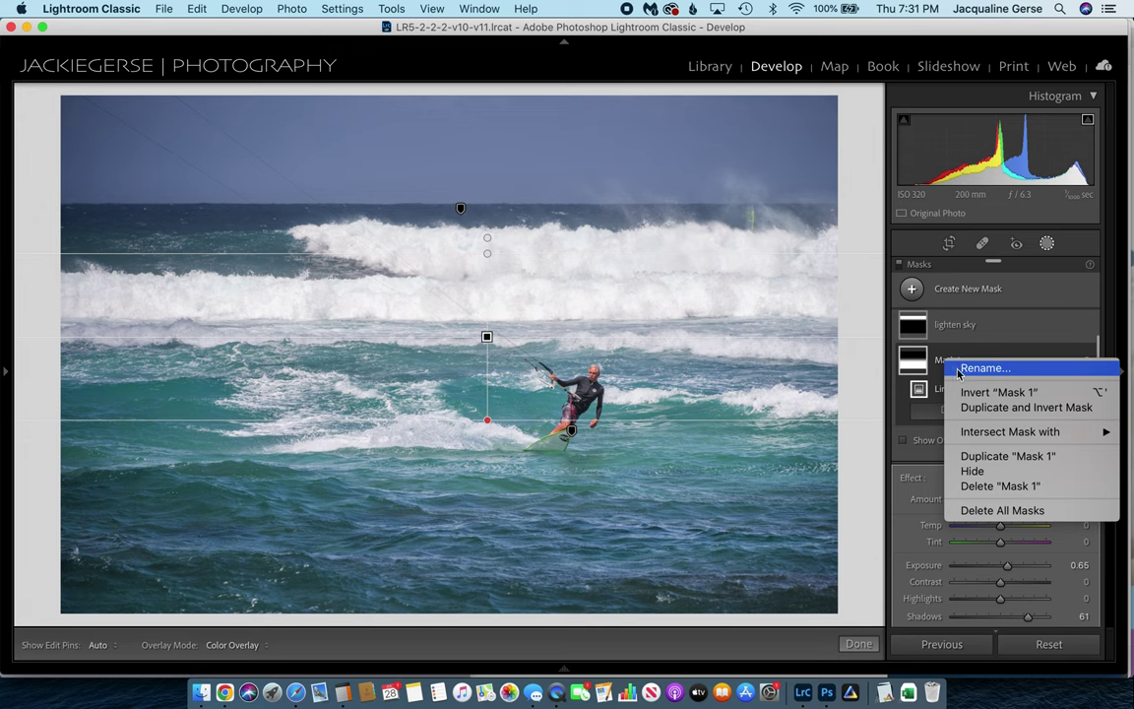
click(985, 368)
text(ligh)
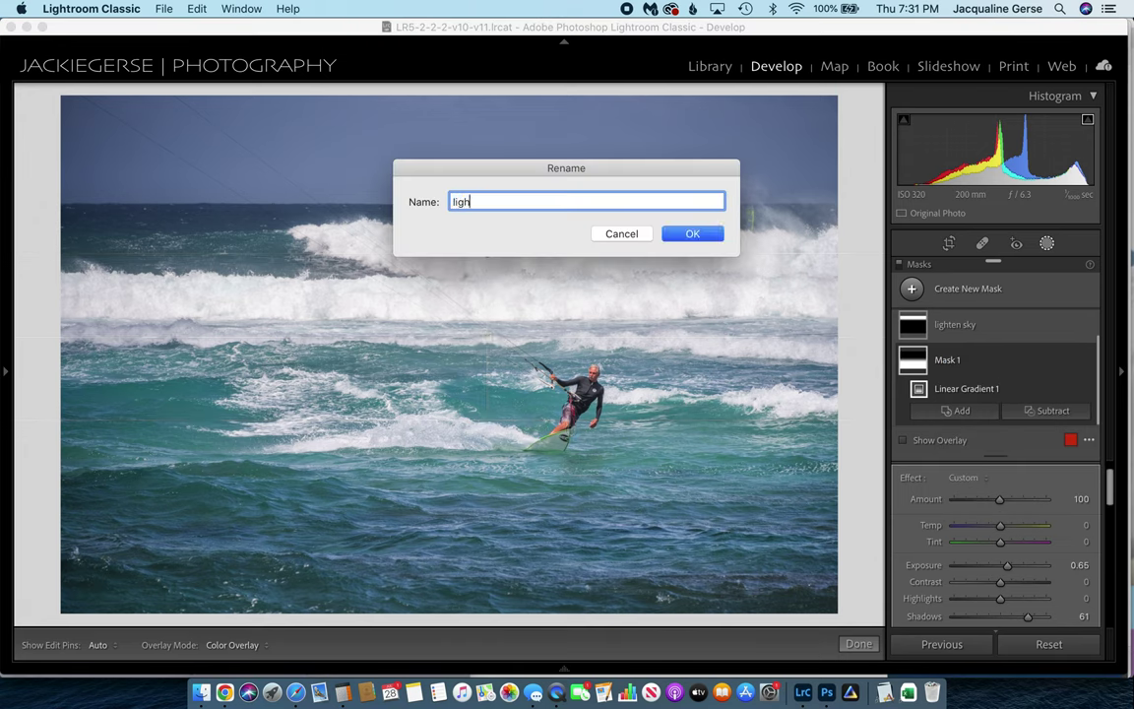
text(ten foreground)
key(Return)
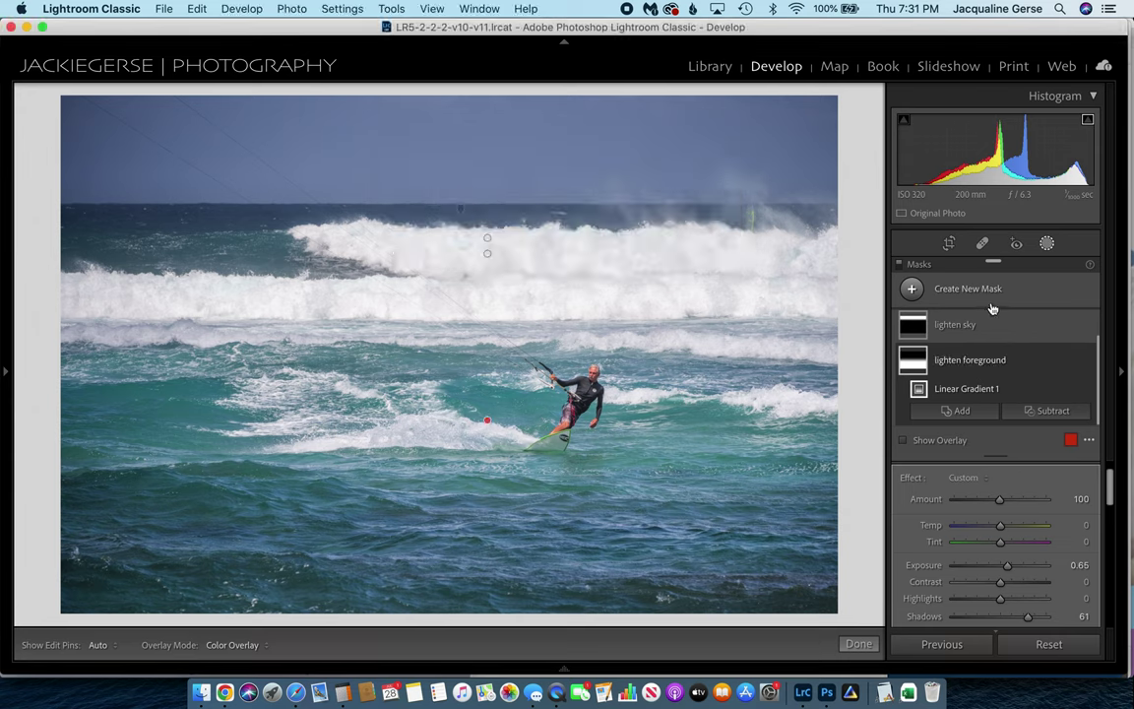
Step: Select the 'lighten center' mask in the Masks panel
scroll(1000, 333, up, 1)
click(975, 329)
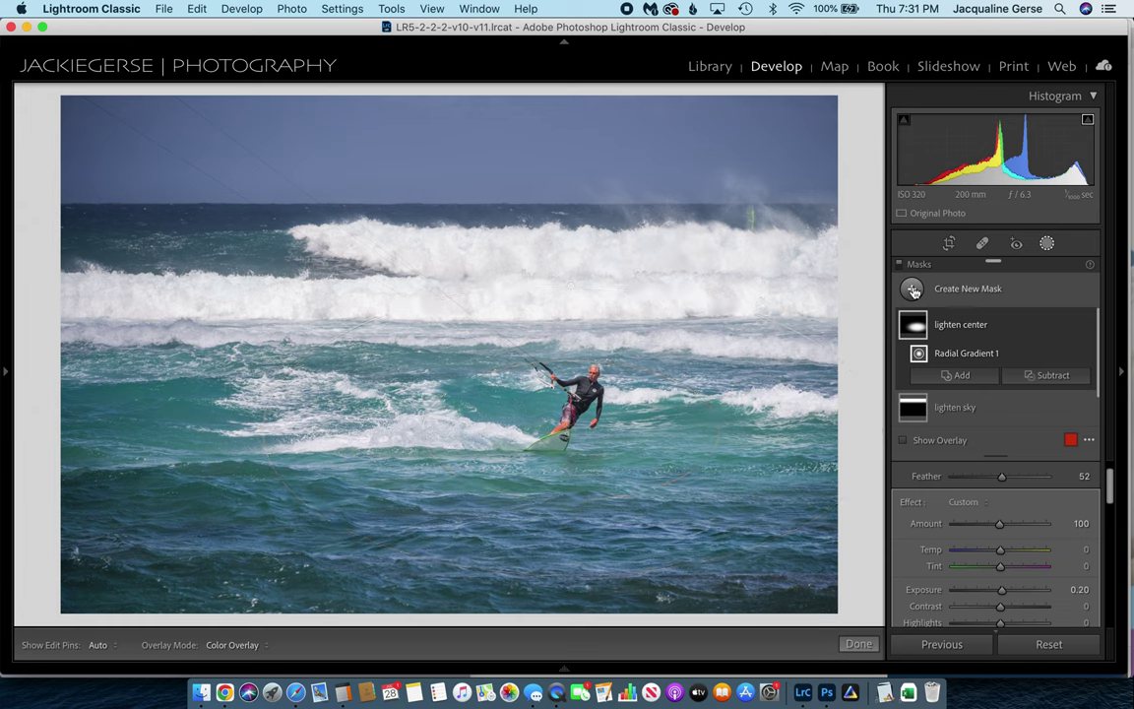
click(913, 289)
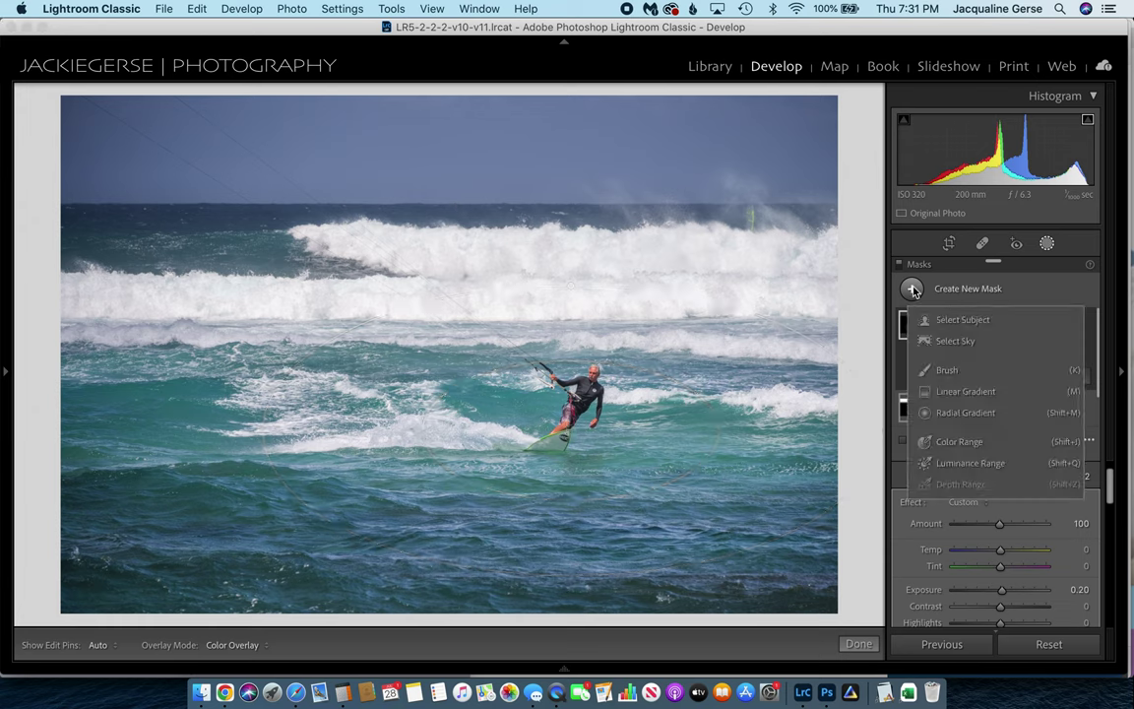
Step: Add a brush mask painted over the rider's head, arms and torso
click(947, 371)
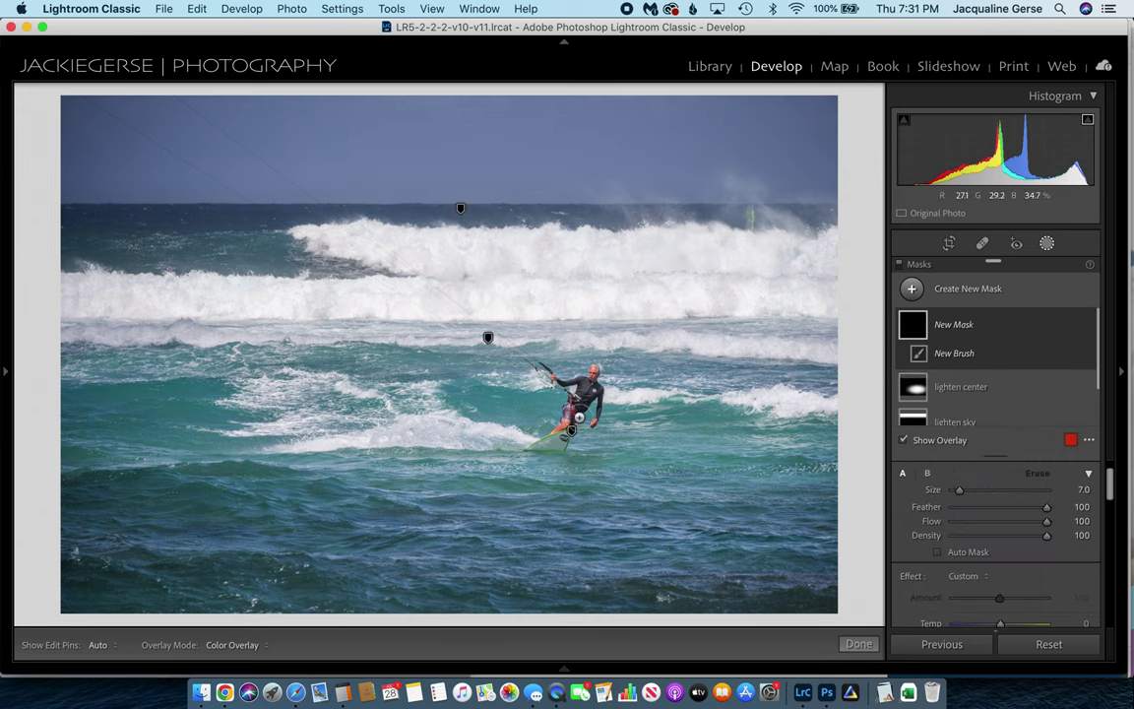
scroll(579, 417, up, 5)
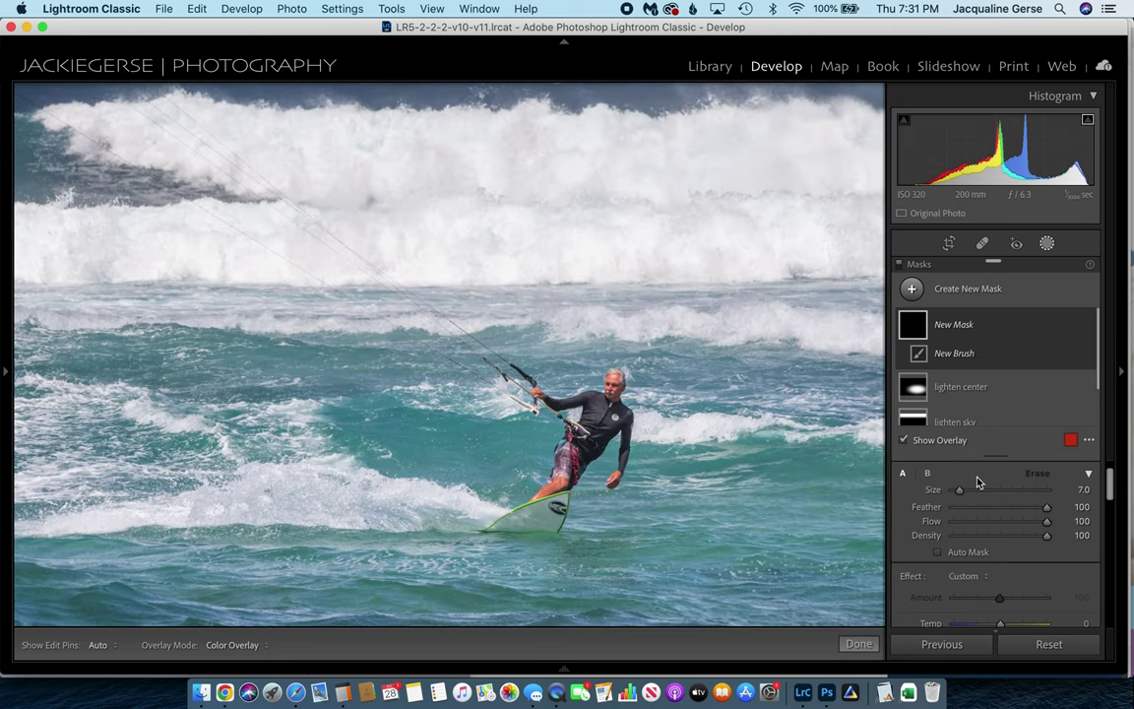
scroll(978, 481, down, 8)
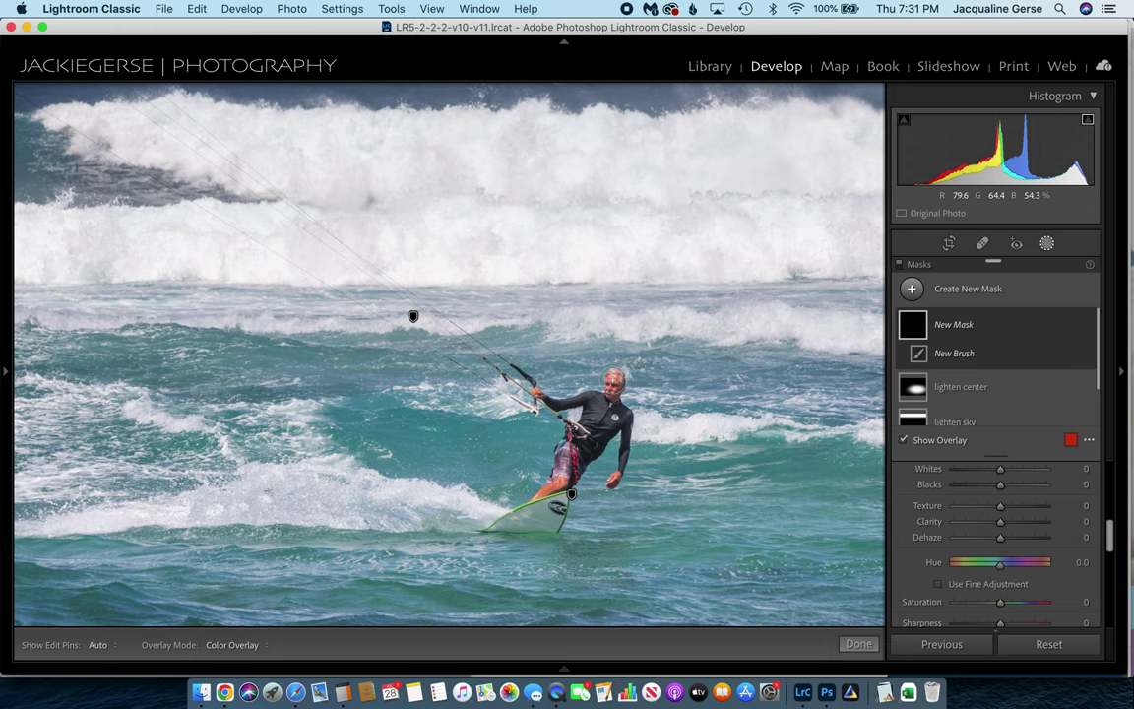
key(h)
drag(612, 404, 614, 378)
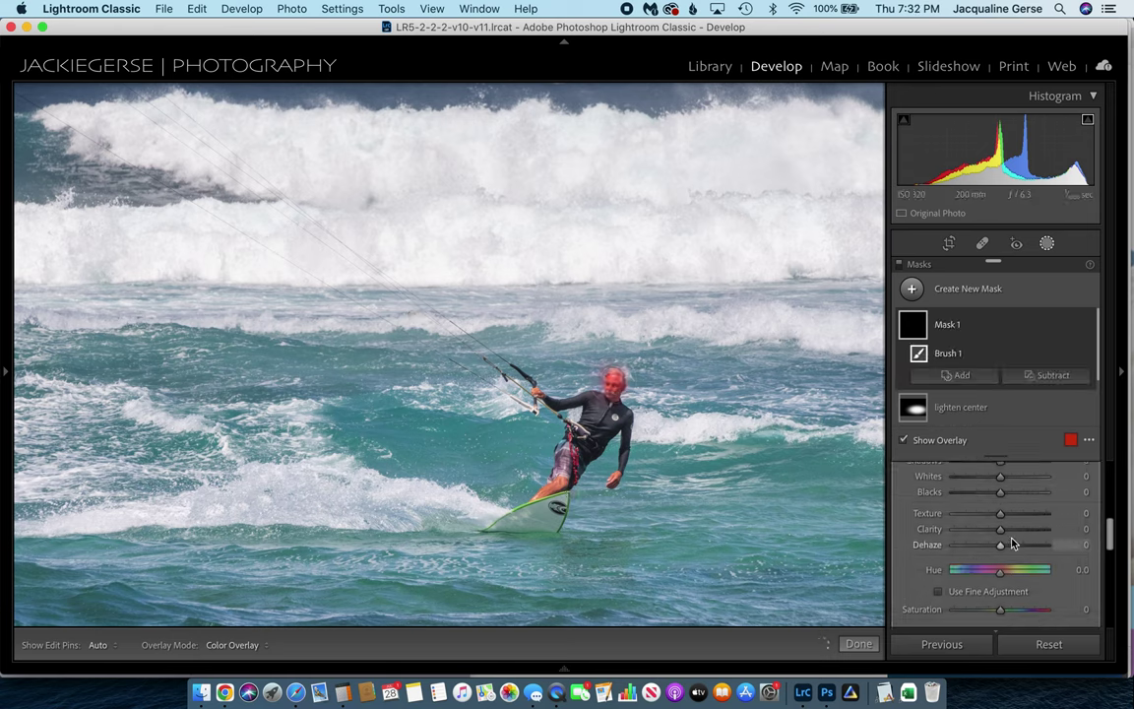
scroll(1015, 543, up, 5)
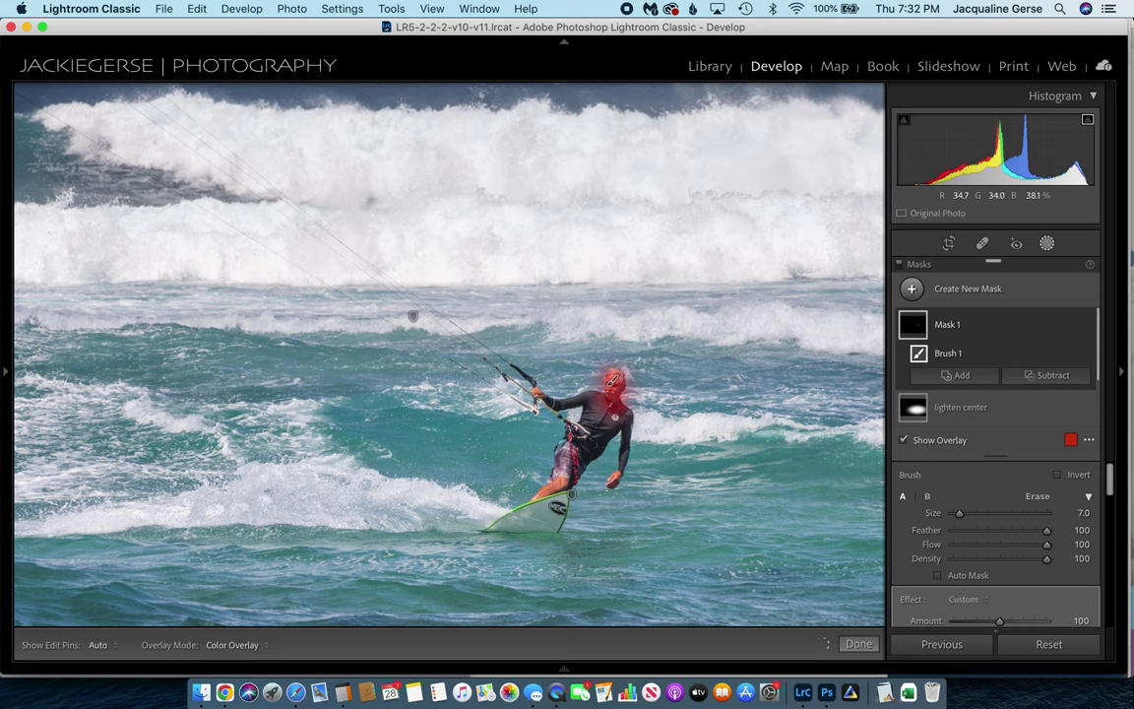
key(h)
mouse_move(595, 419)
mouse_down()
mouse_move(537, 379)
mouse_move(560, 379)
mouse_move(564, 390)
mouse_up()
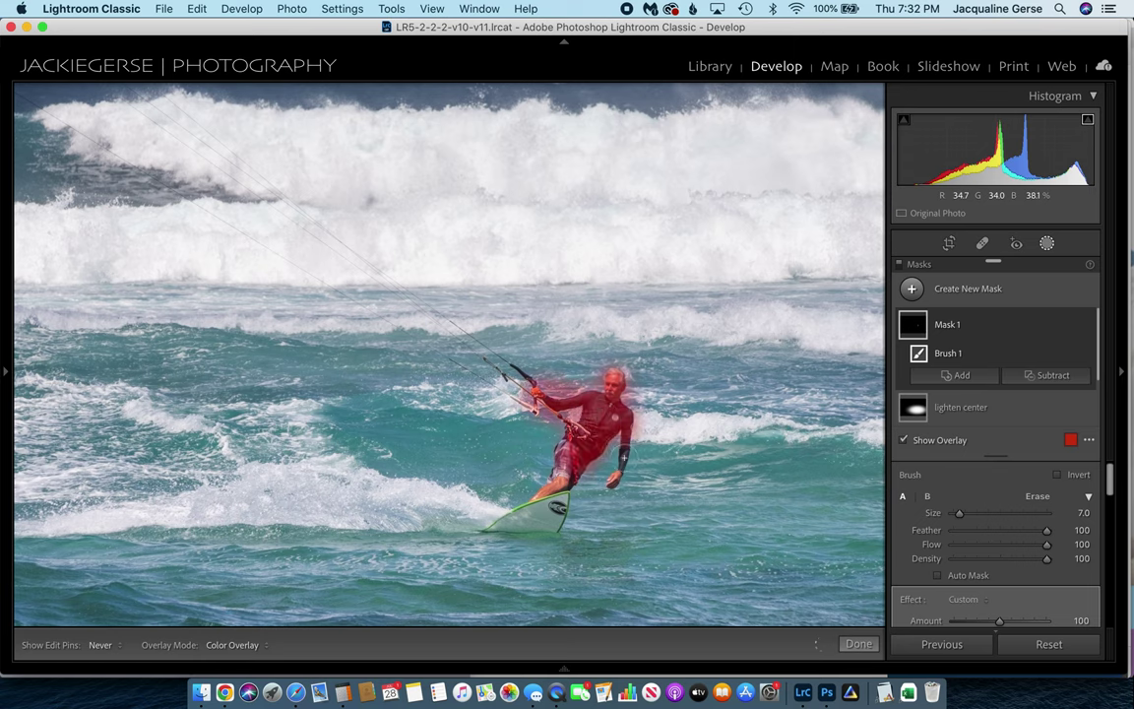
key(h)
key(h)
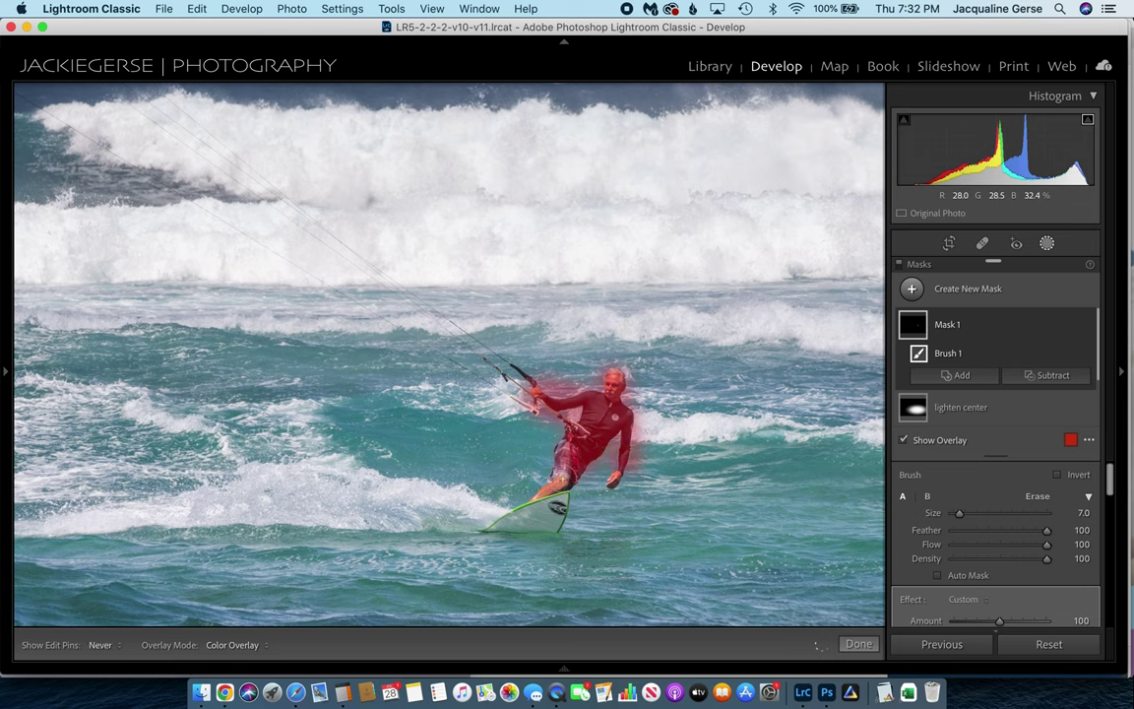
key(h)
key(h)
key(h)
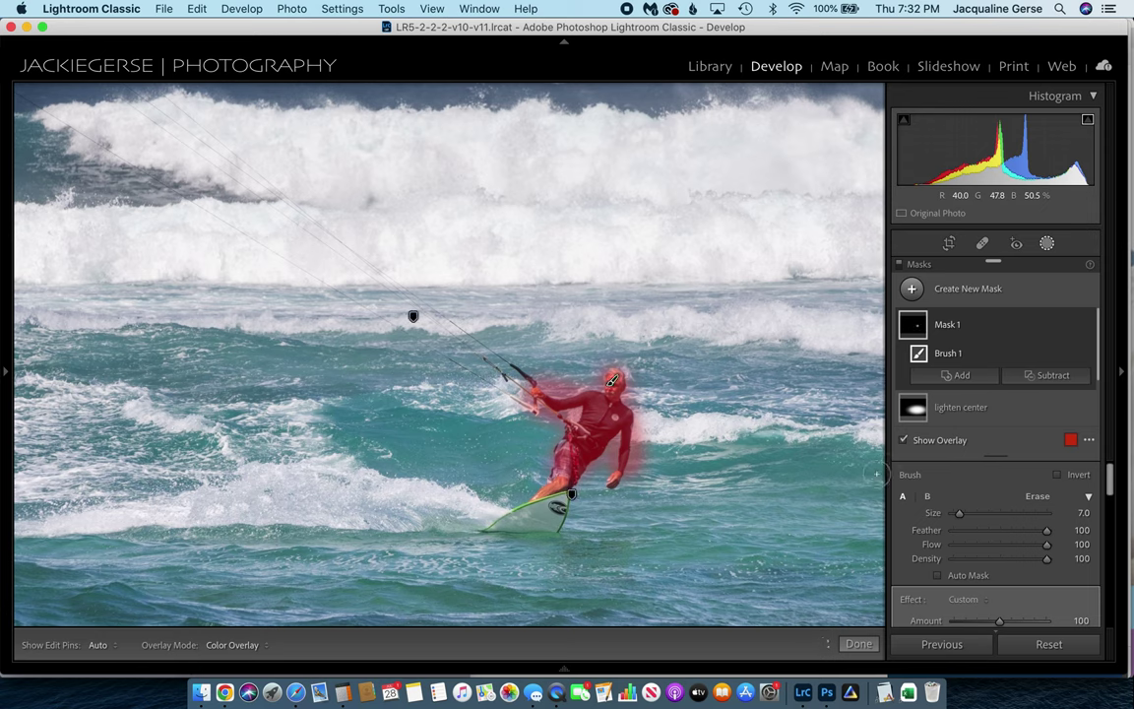
Step: Hide the mask overlay and boost the rider's brush mask: Texture up, Sharpness 18
scroll(963, 509, down, 10)
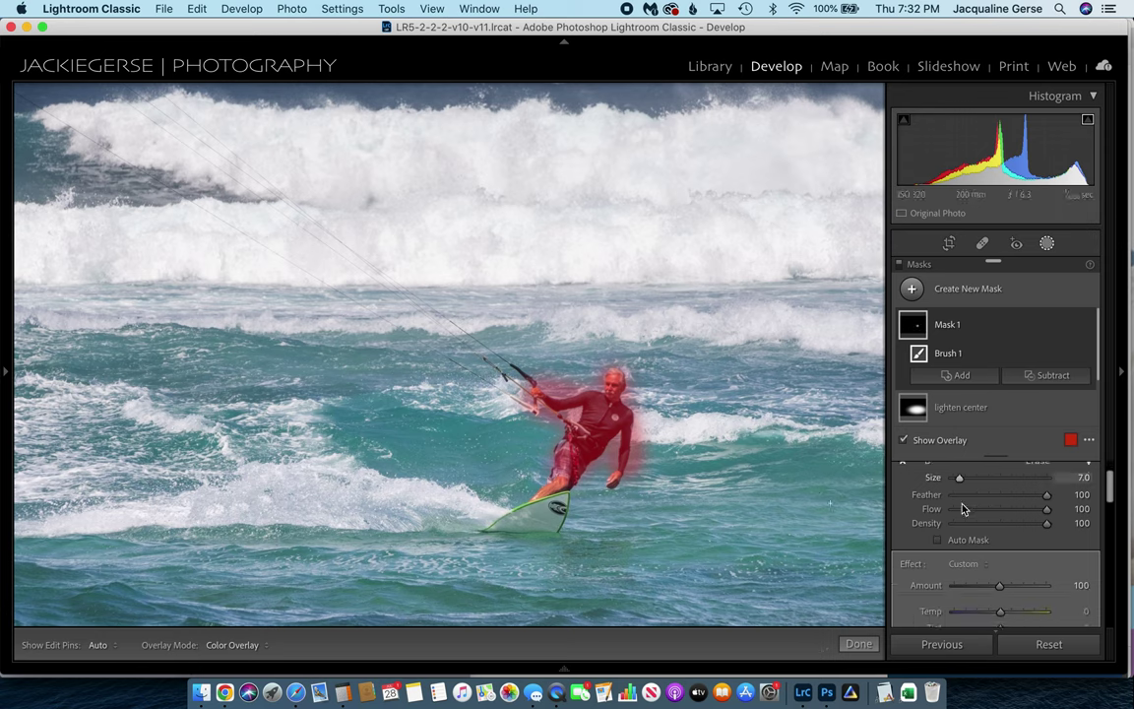
scroll(963, 509, down, 5)
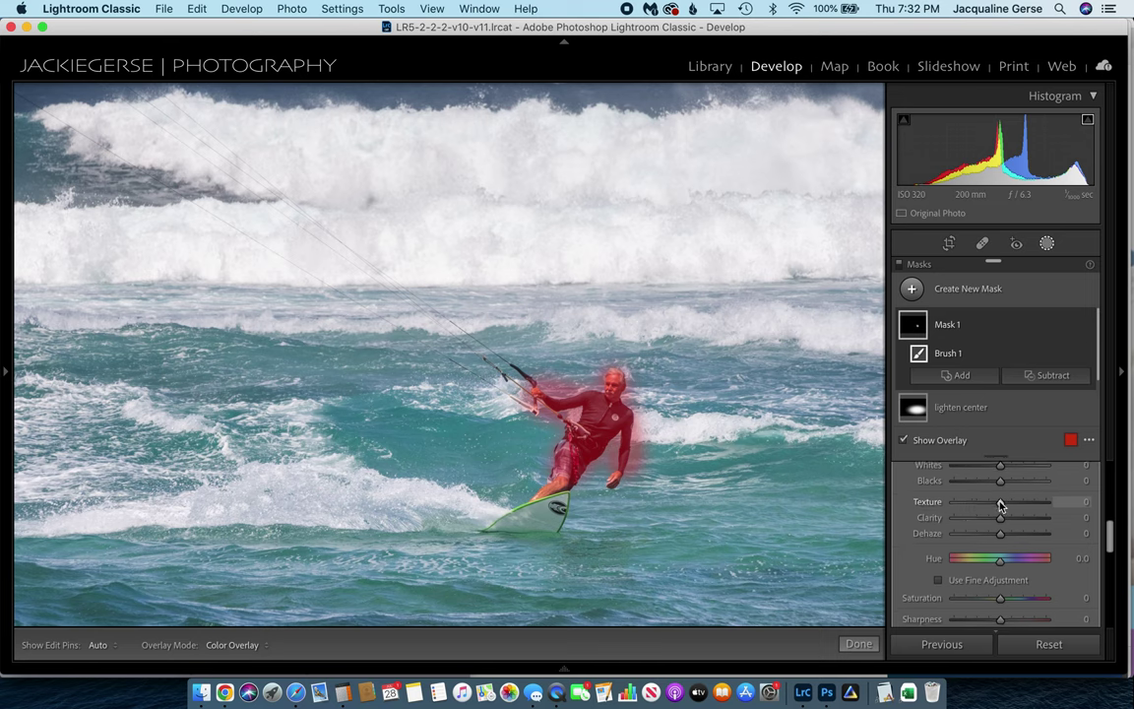
key(o)
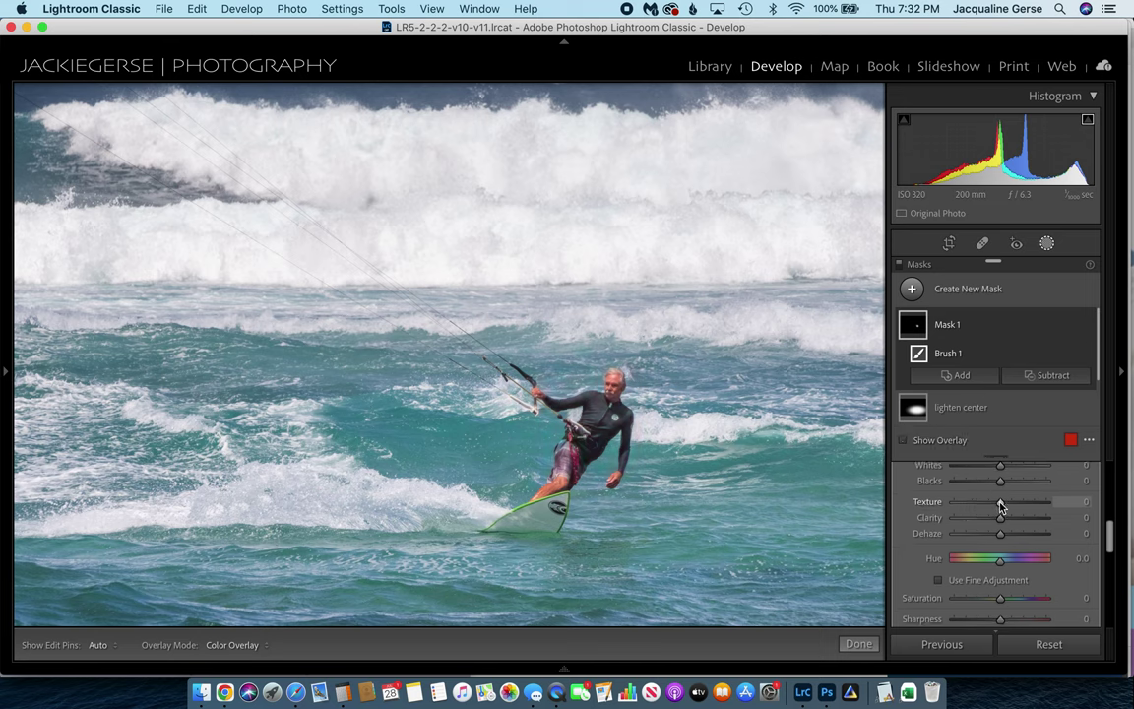
drag(1000, 506, 1014, 522)
scroll(1014, 527, down, 2)
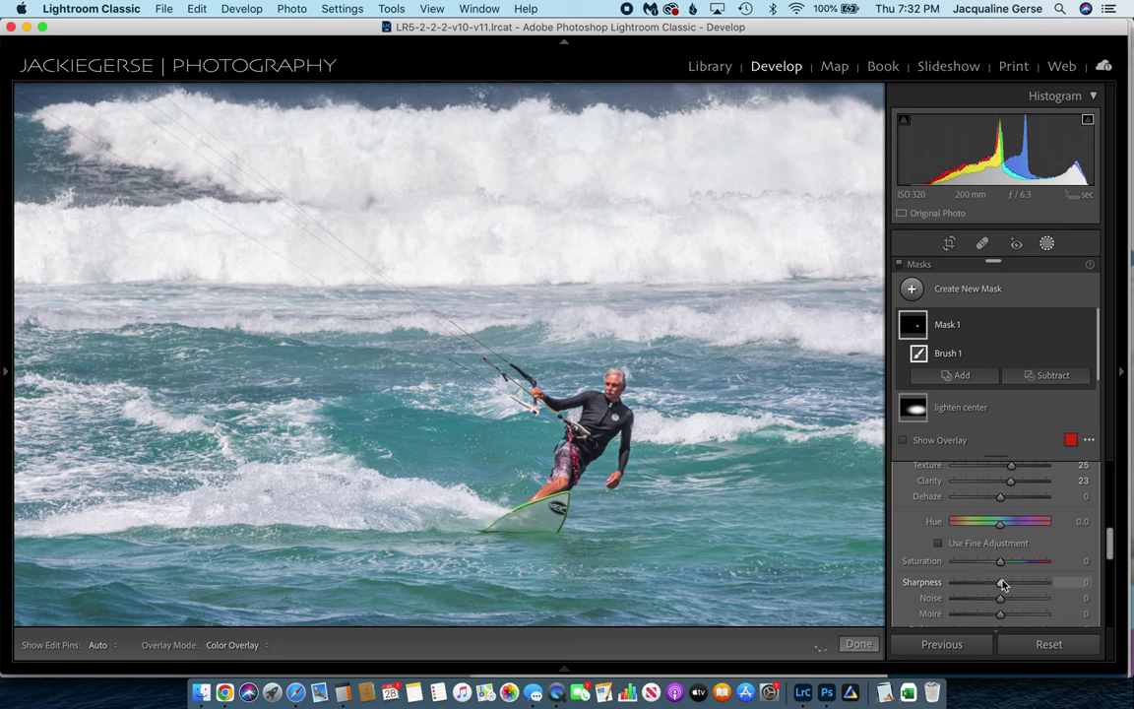
drag(1002, 583, 1010, 582)
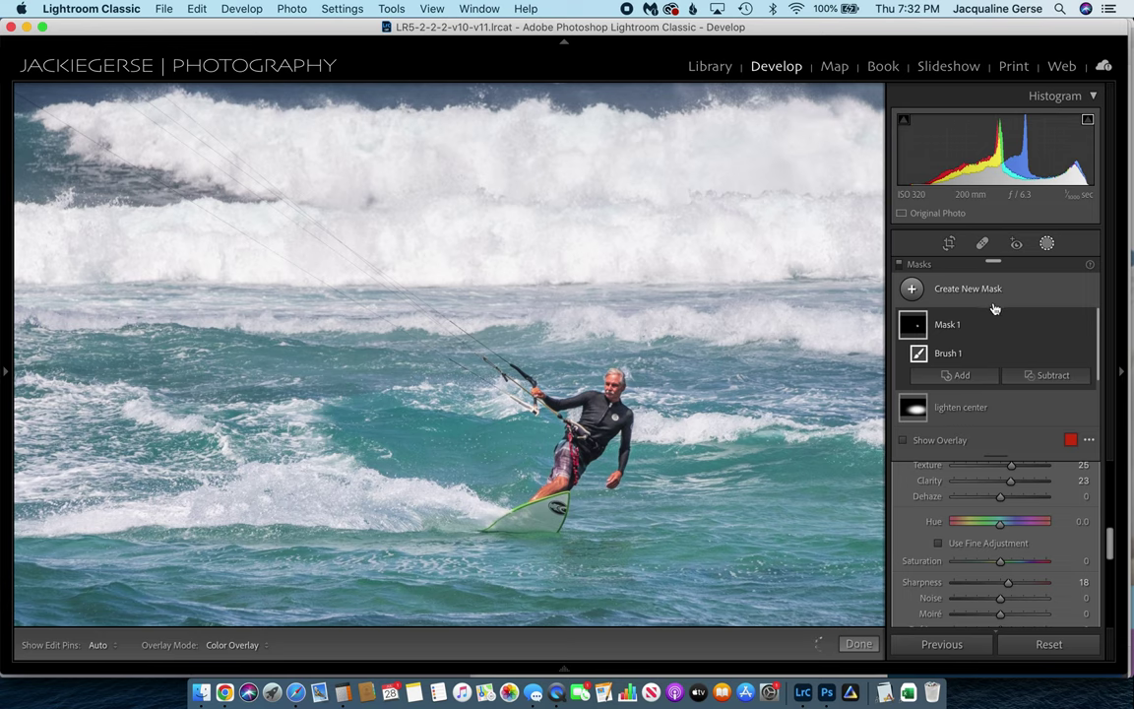
Step: Exit Masking, fit the photo, toggle Before/After against the original, and expand Basic
click(1048, 246)
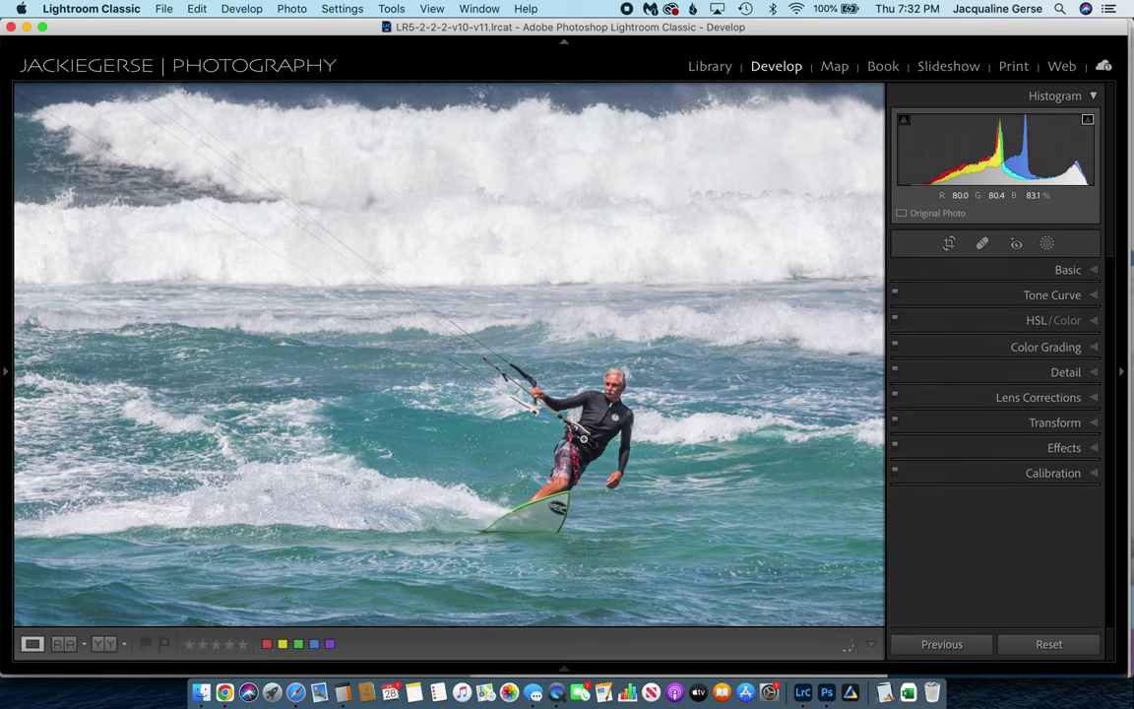
click(583, 438)
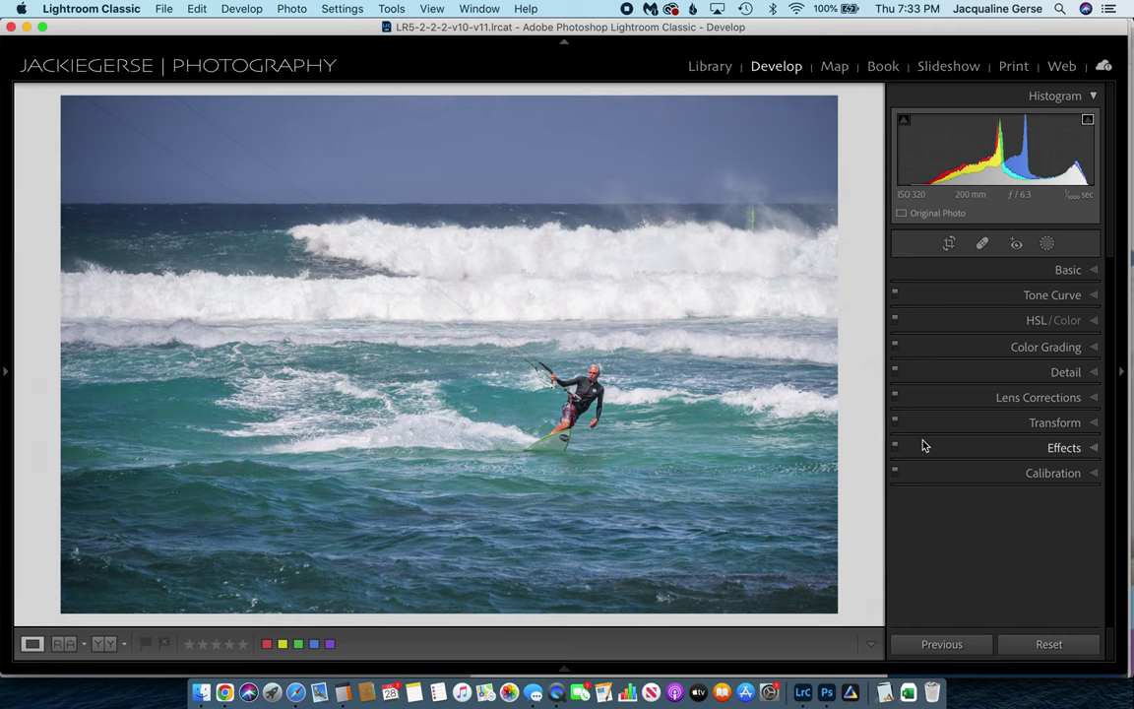
key(backslash)
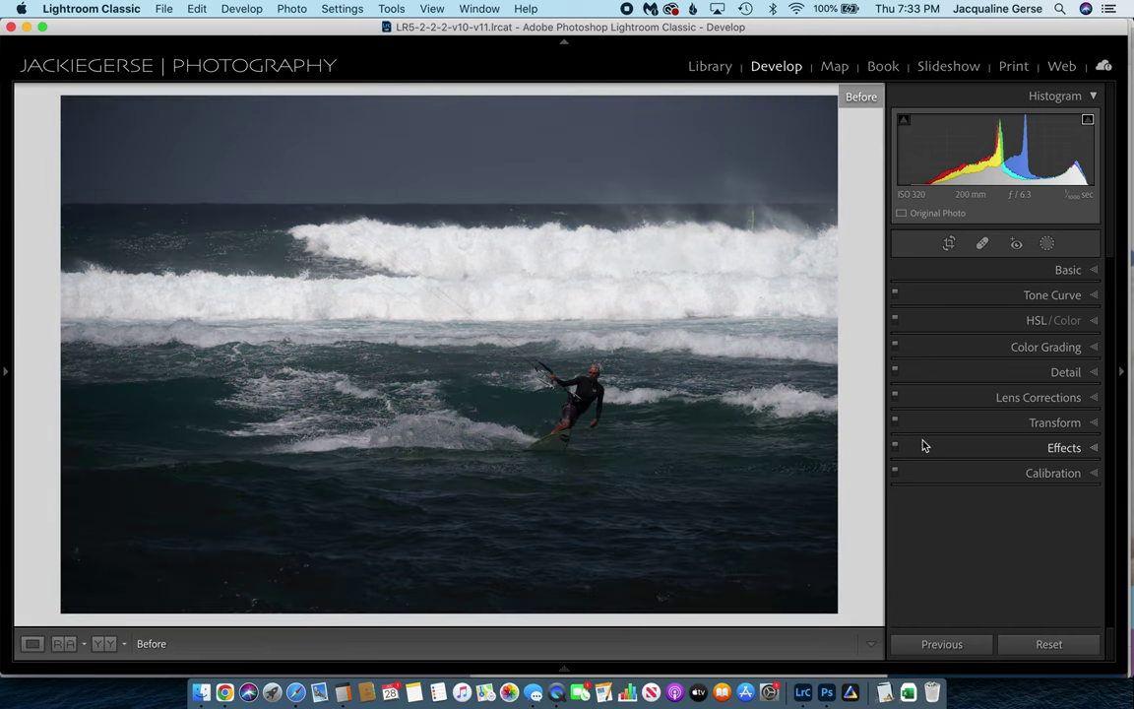
key(backslash)
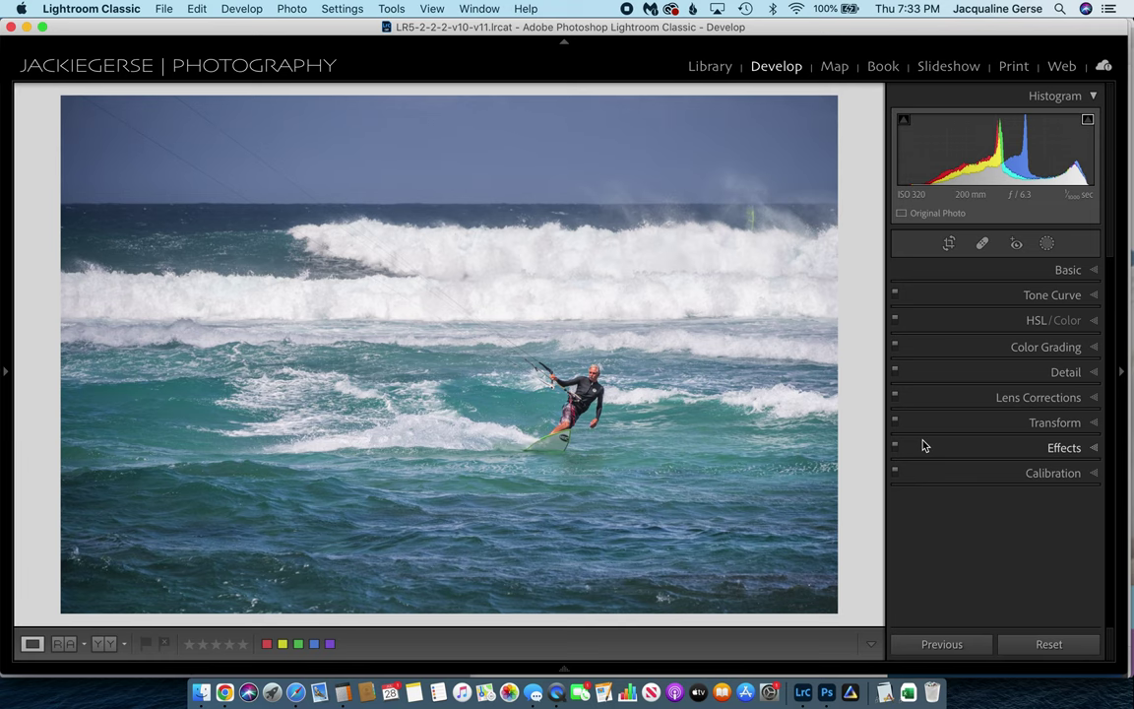
key(backslash)
key(backslash)
click(1068, 270)
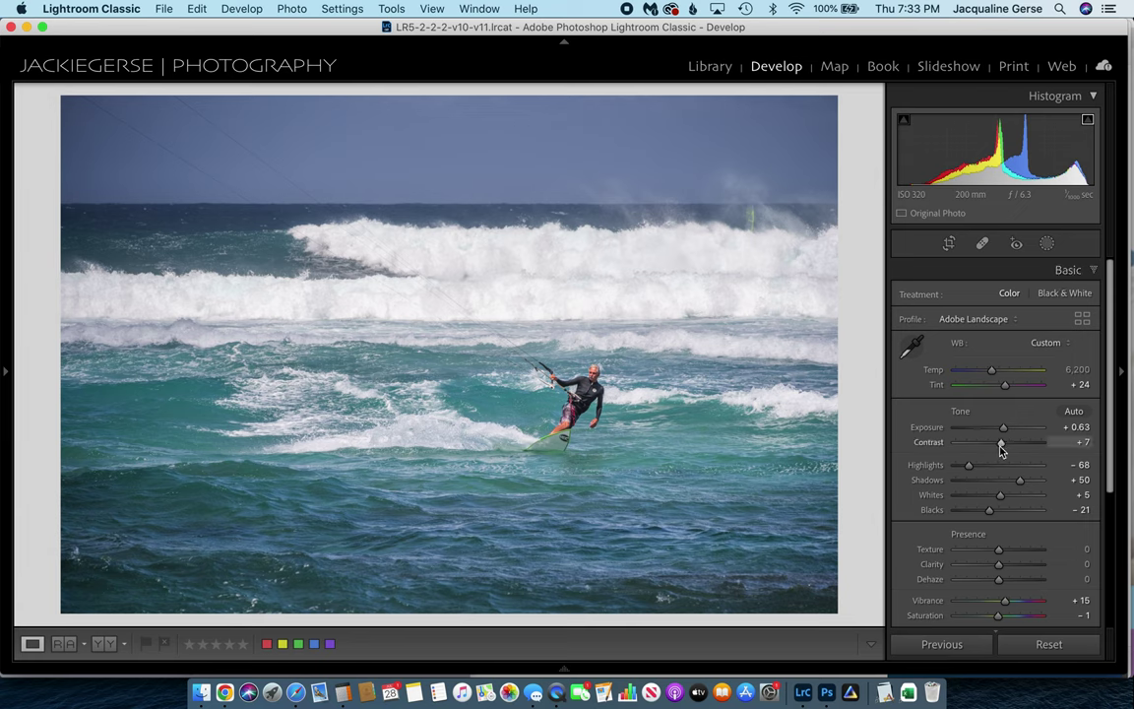
Step: Try stronger contrast, undo back to +7, and raise Vibrance from +15 to +22
mouse_move(1002, 448)
mouse_down()
mouse_move(1012, 447)
mouse_move(991, 446)
mouse_up()
key(super+z)
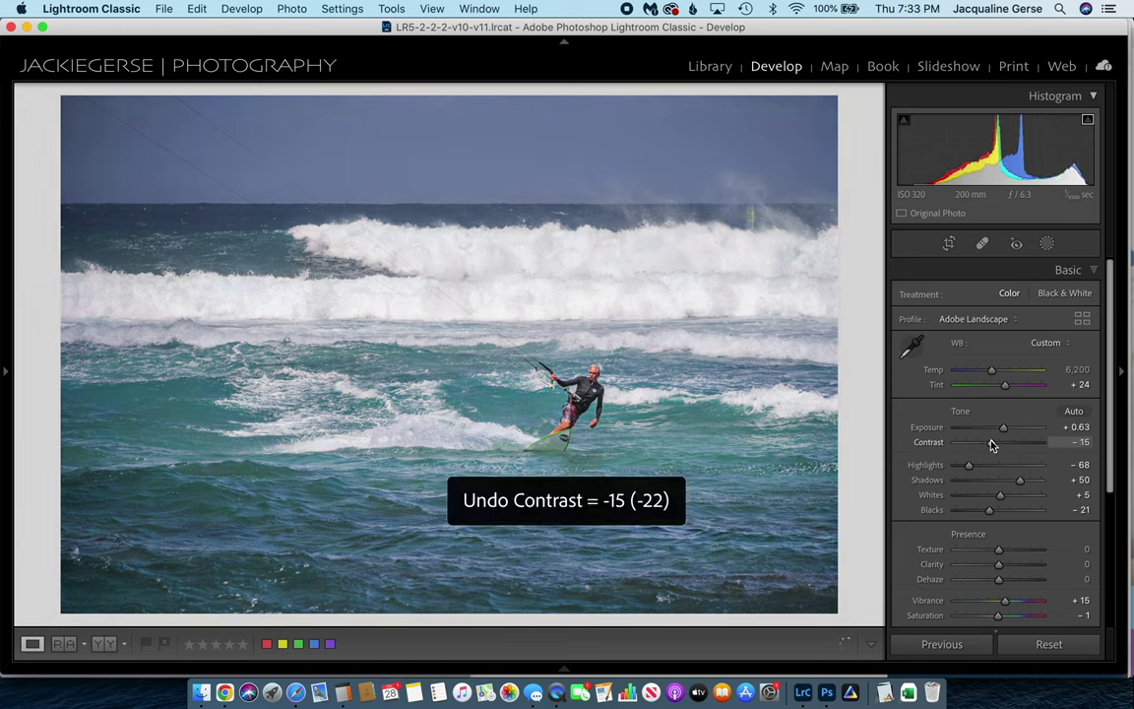
drag(994, 442, 1001, 509)
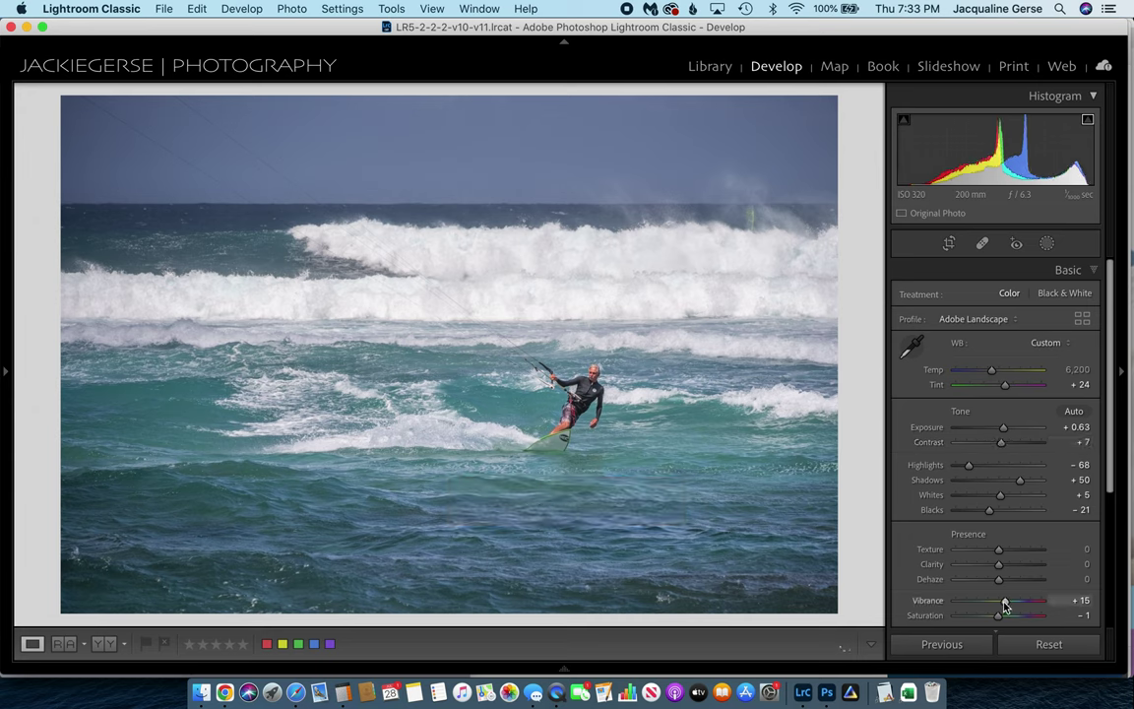
drag(1006, 604, 1008, 606)
key(super+z)
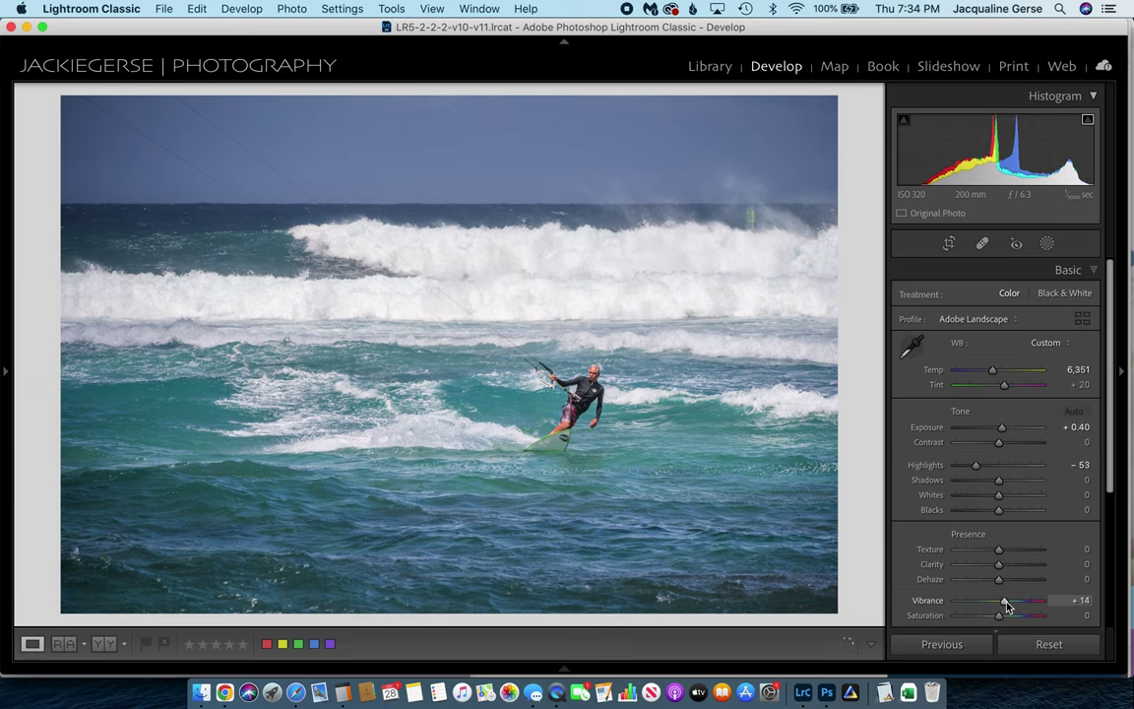
Step: Paste the previous photo's edits onto another burst frame, then return to the main photo
key(super+z)
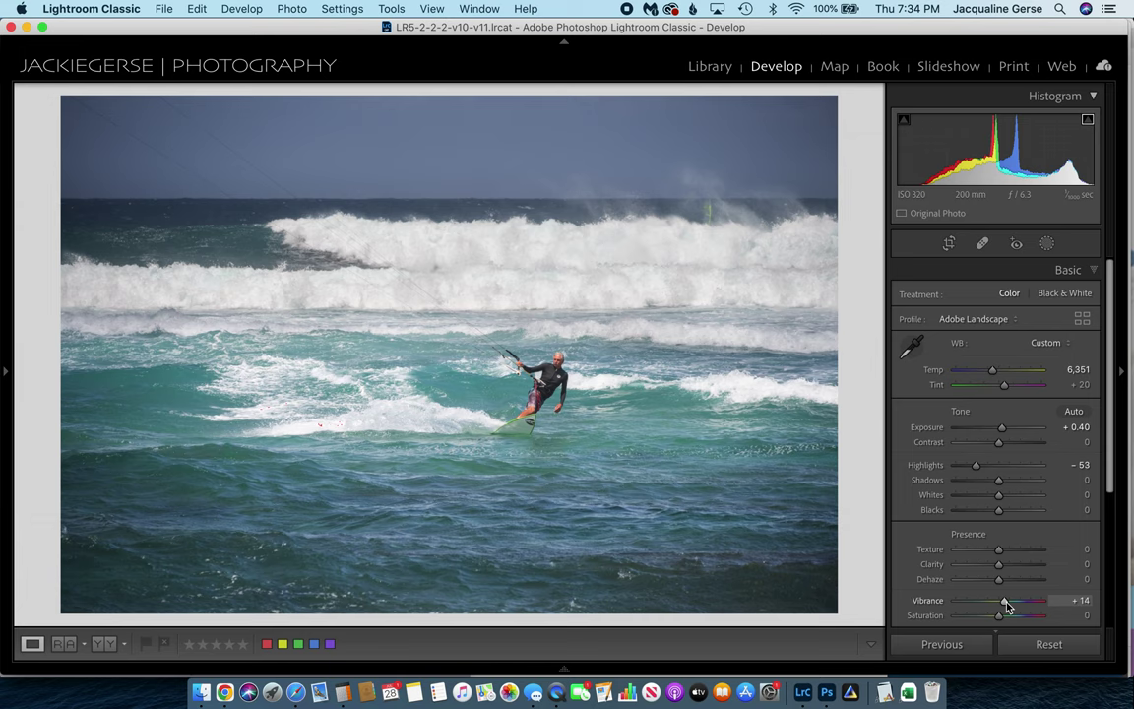
key(super+u)
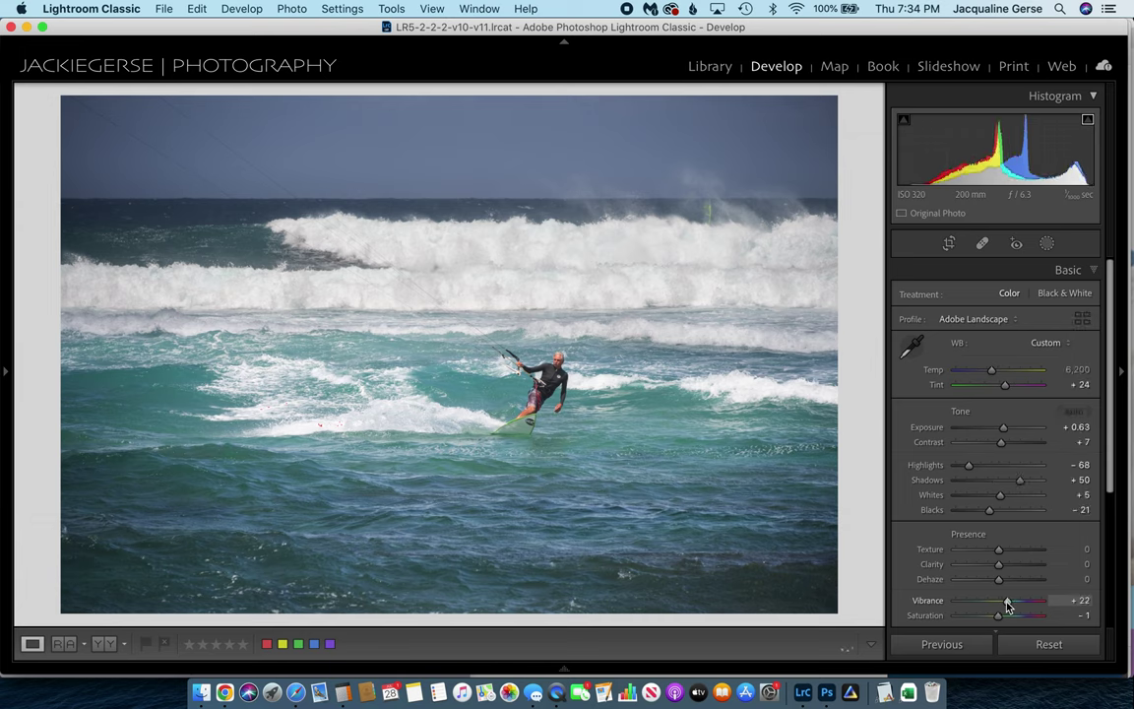
key(super+Right)
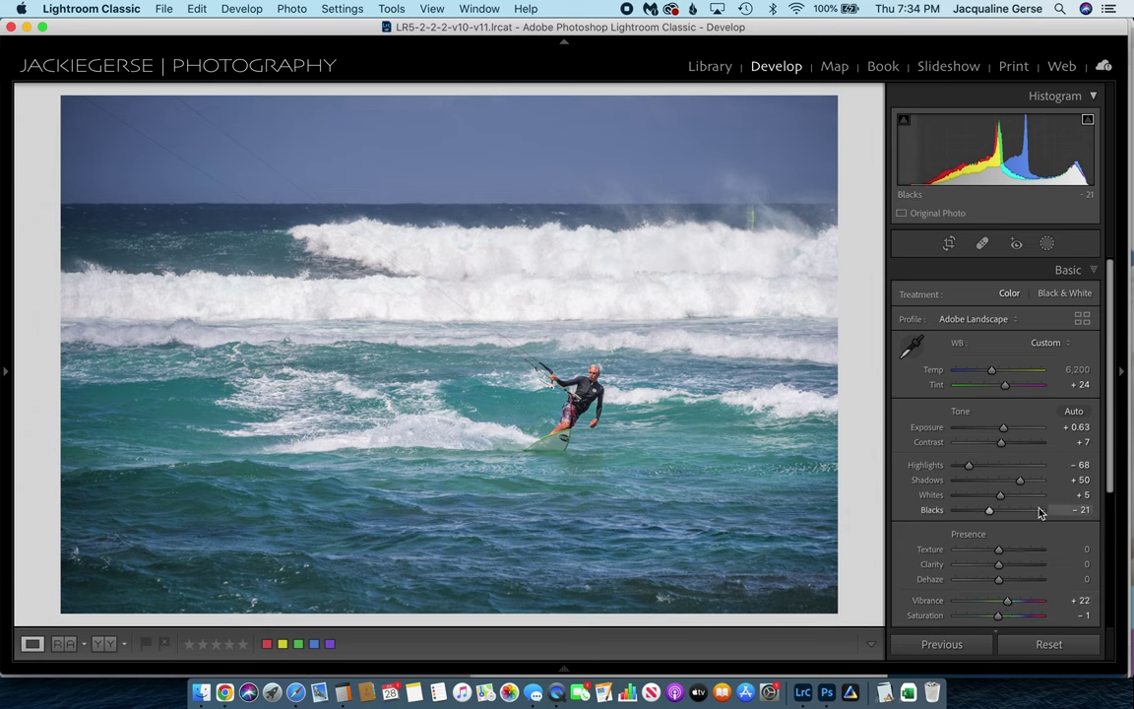
scroll(1039, 514, down, 3)
Step: Raise the global Sharpening Amount to 80 in the Detail panel
scroll(1039, 514, down, 4)
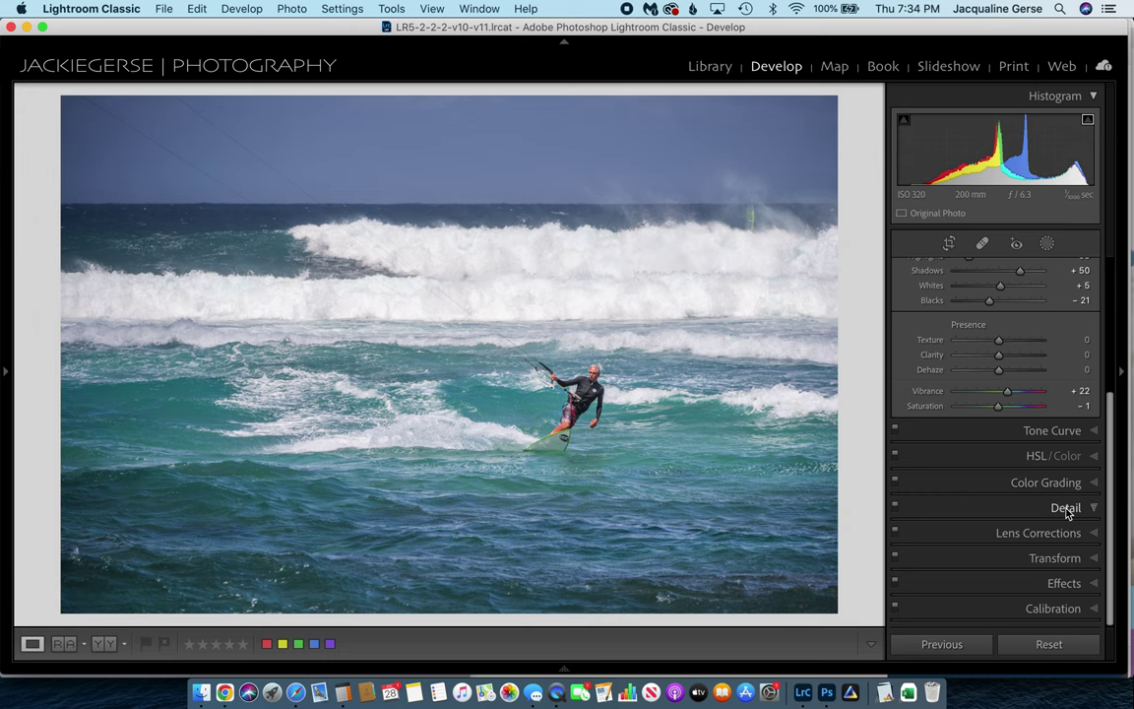
click(1066, 508)
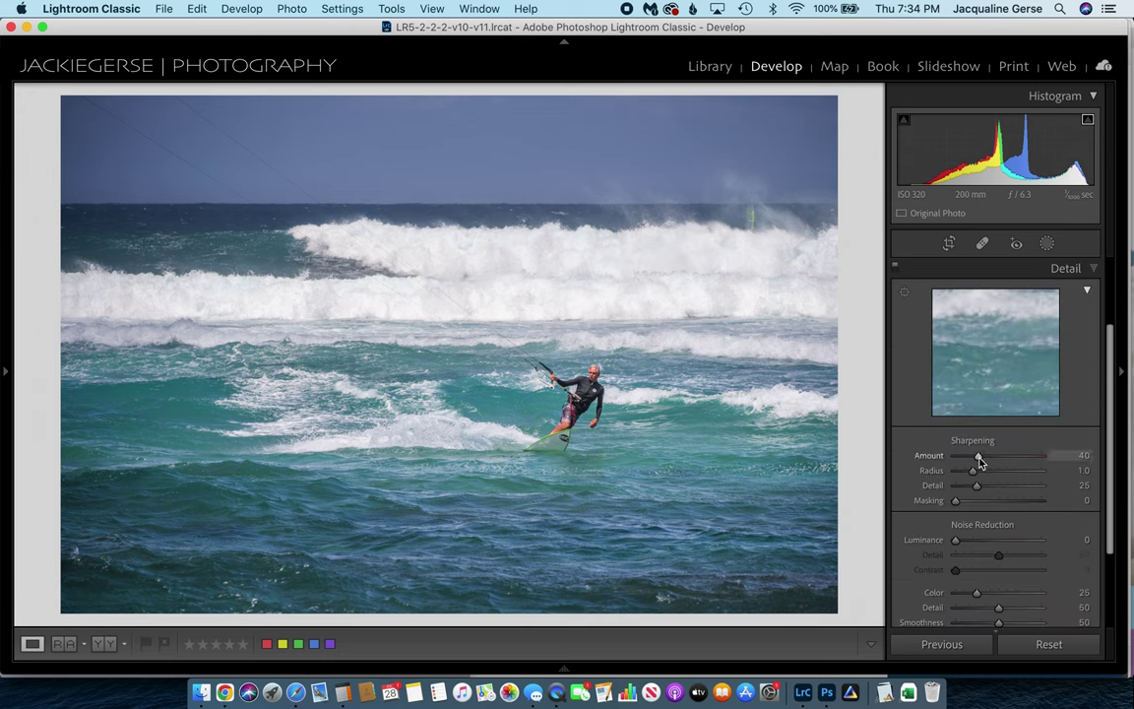
drag(978, 458, 1003, 463)
Step: Compare Detail off and on, set Luminance noise reduction to 10, and zoom onto the kitesurfer
click(894, 270)
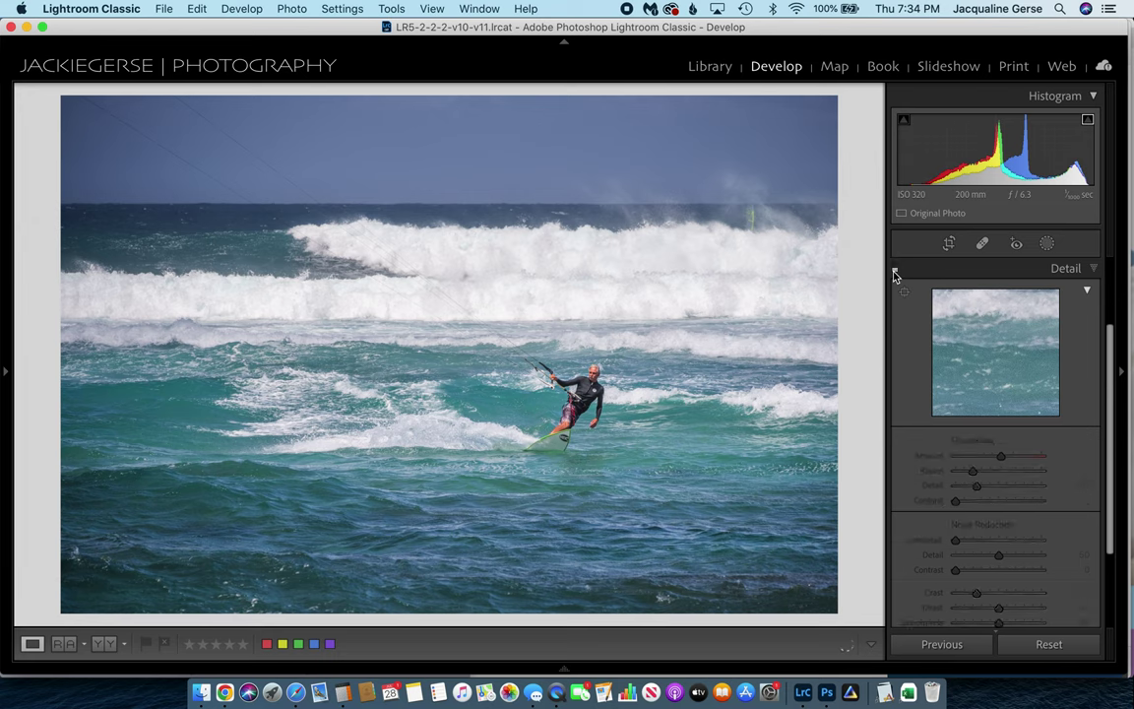
click(894, 272)
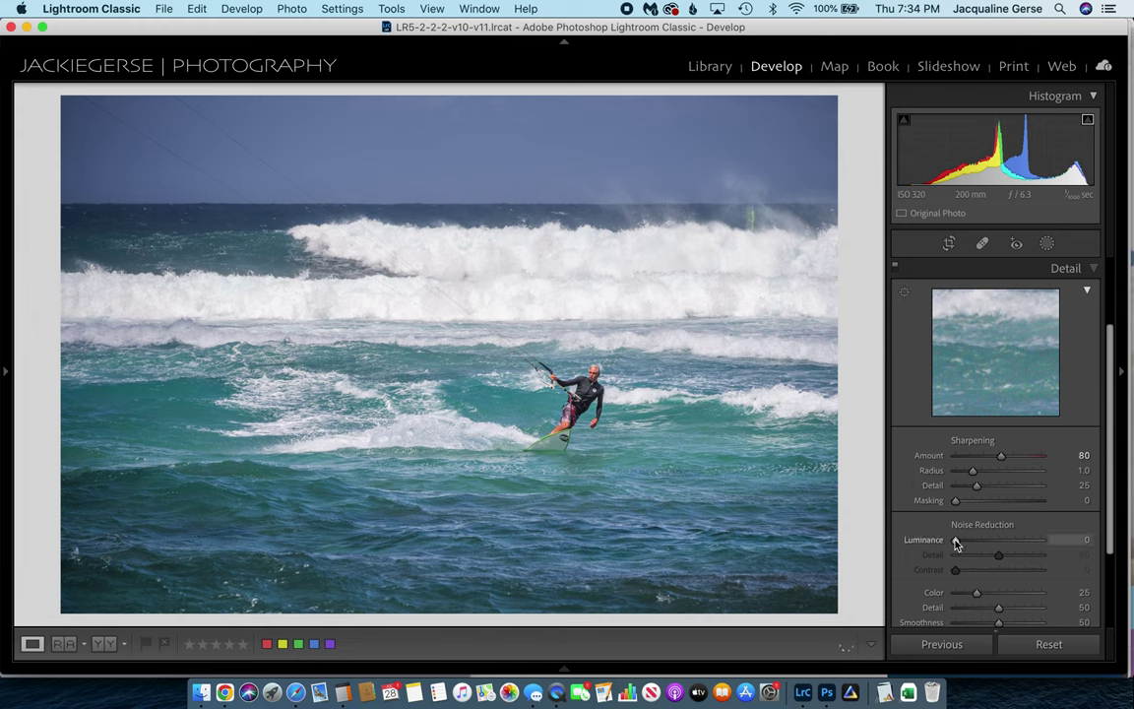
drag(956, 542, 964, 545)
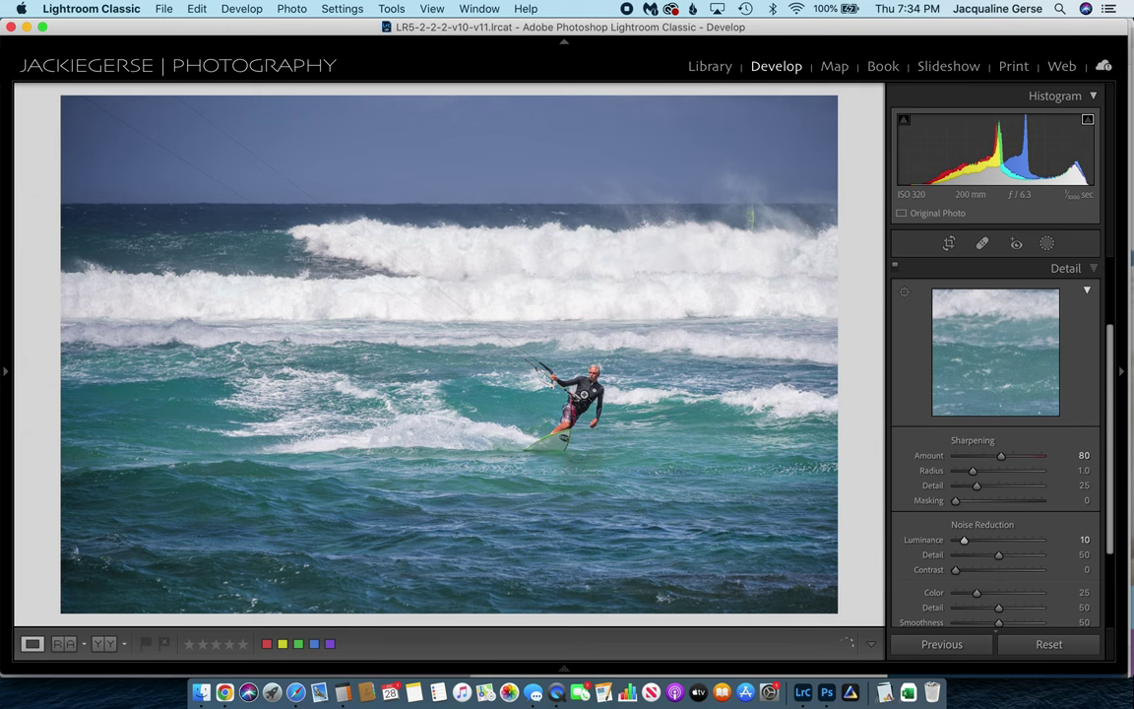
click(583, 393)
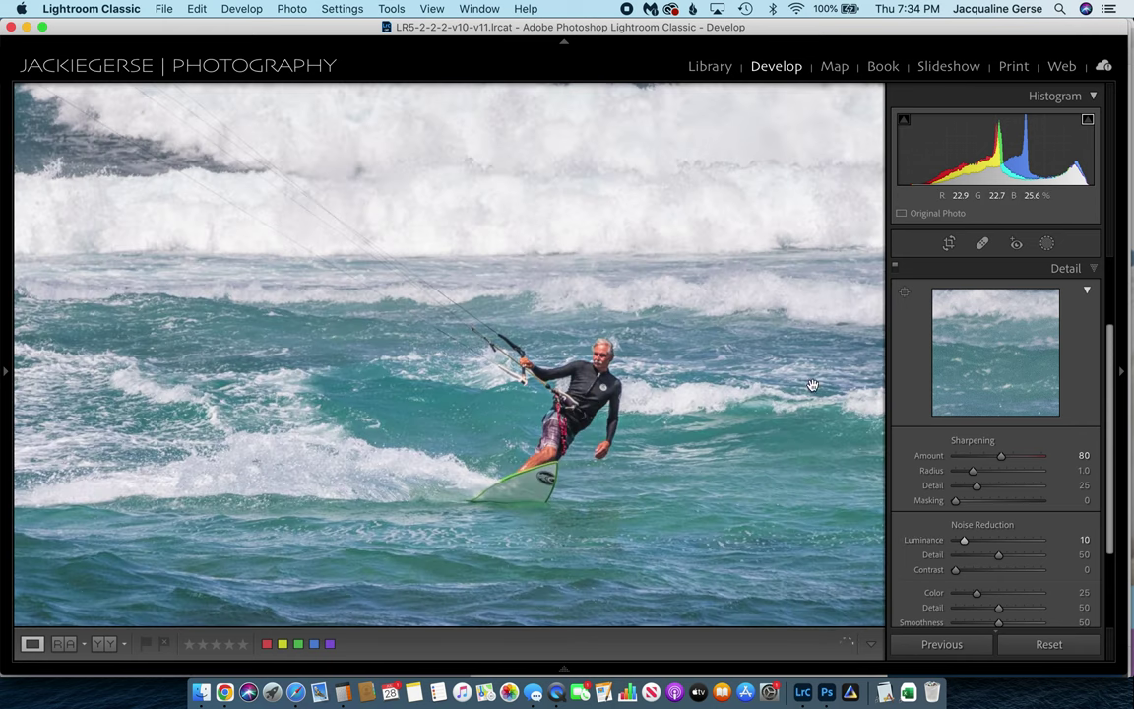
click(896, 269)
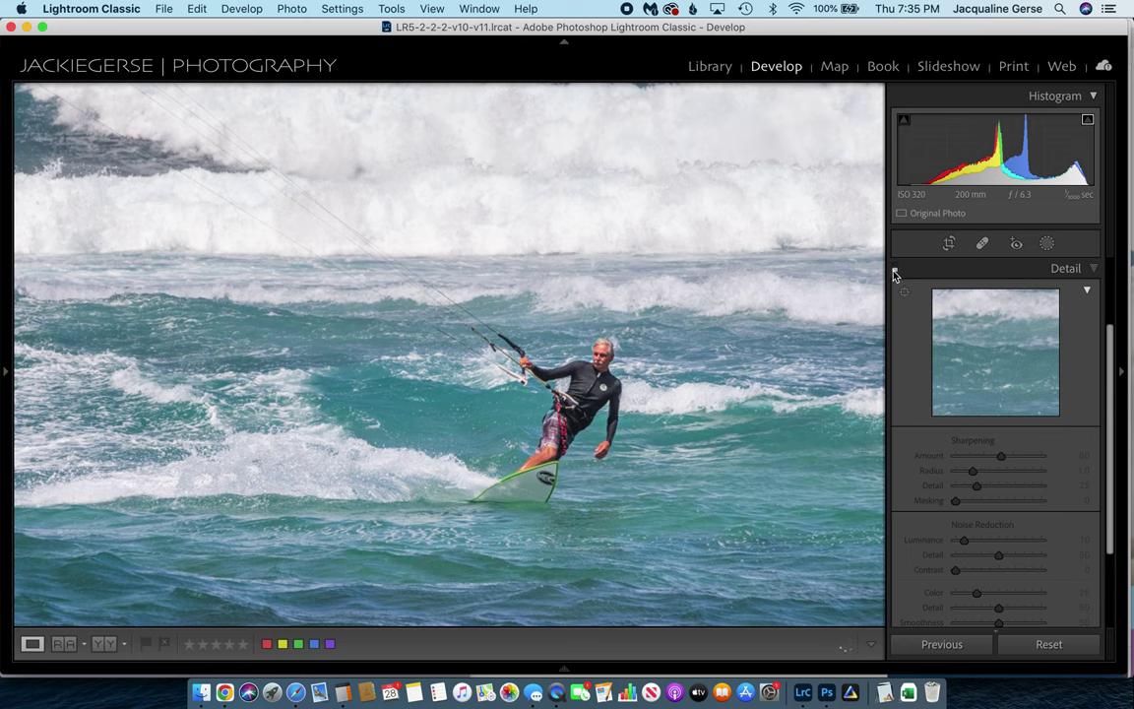
click(895, 269)
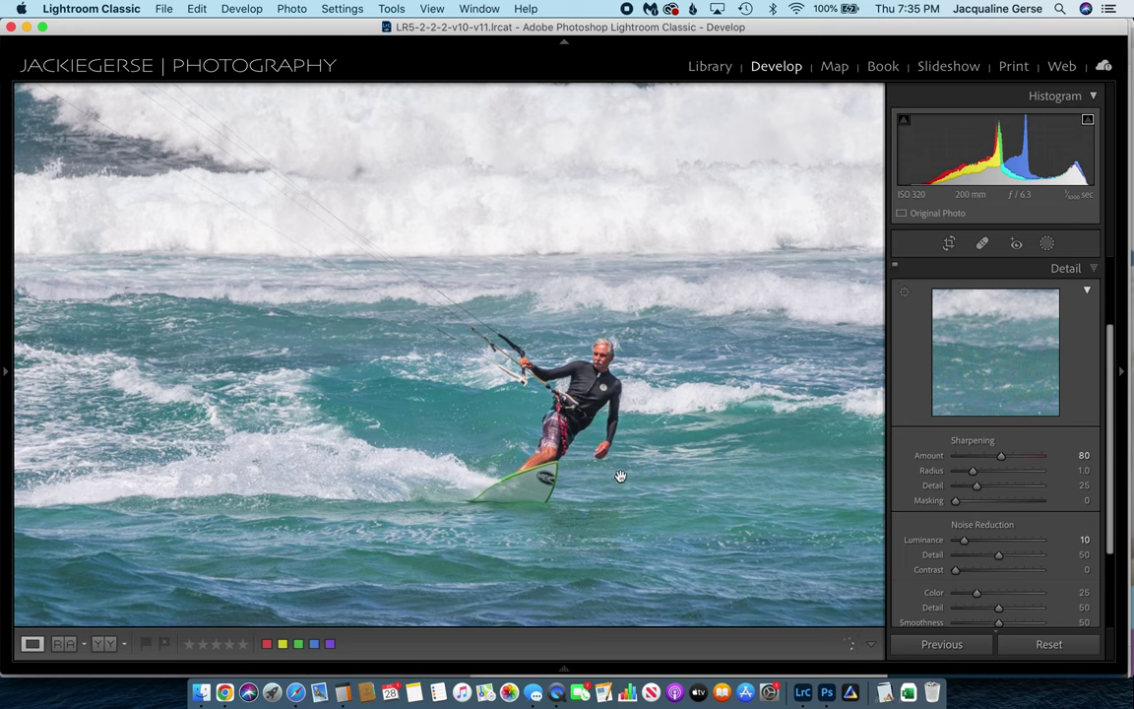
click(753, 452)
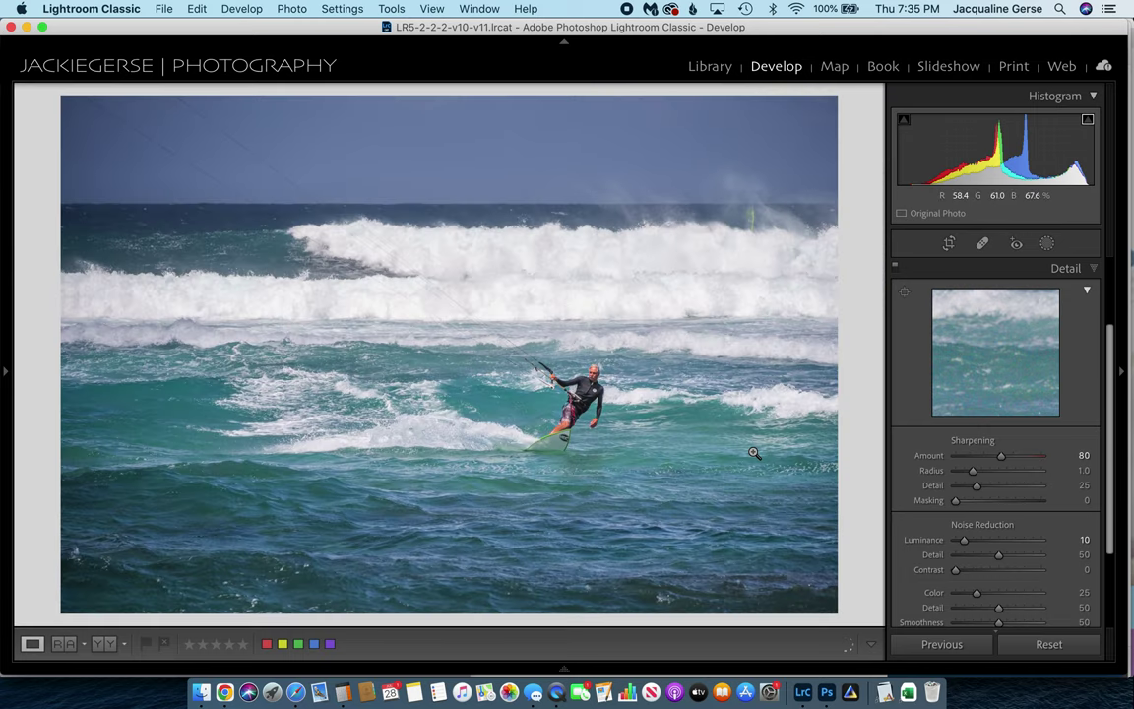